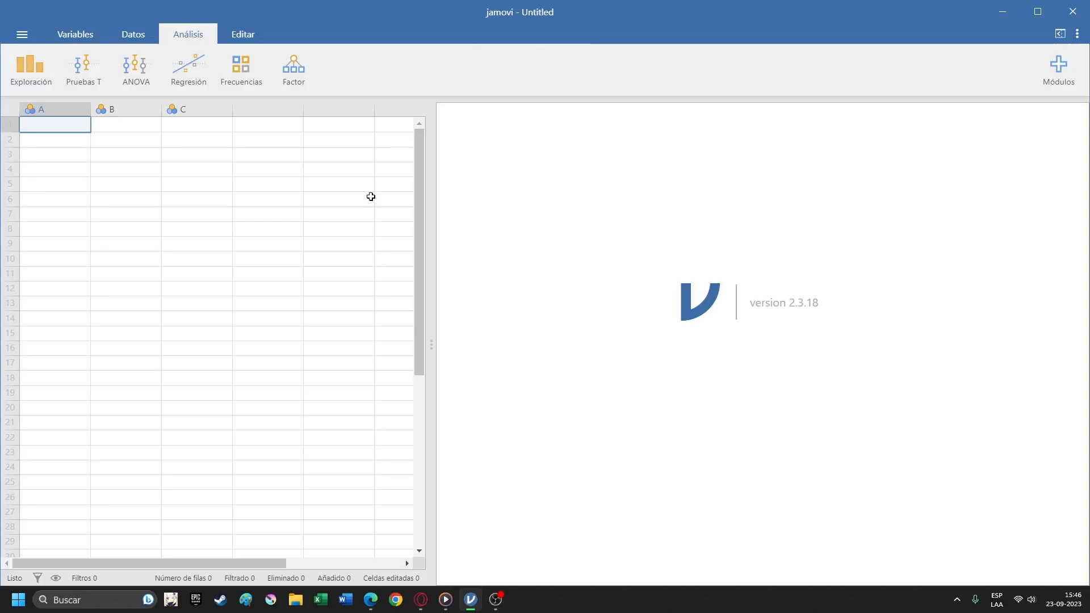
Import the Base_Datos_Estres_Resiliencia.sav data file from the Escritorio folder using the special import.
left_click(25, 31)
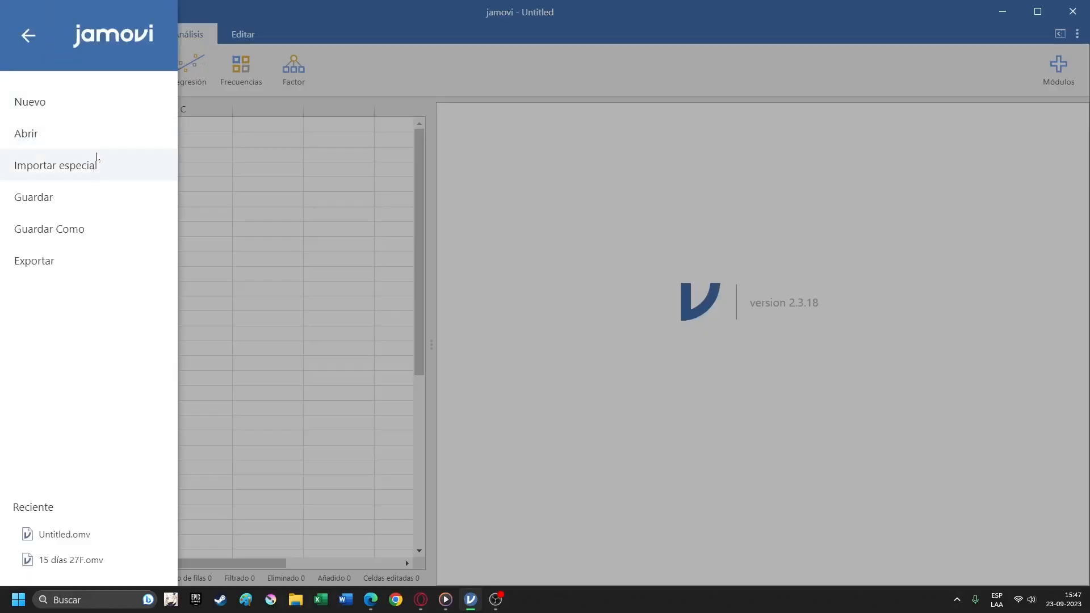
left_click(86, 168)
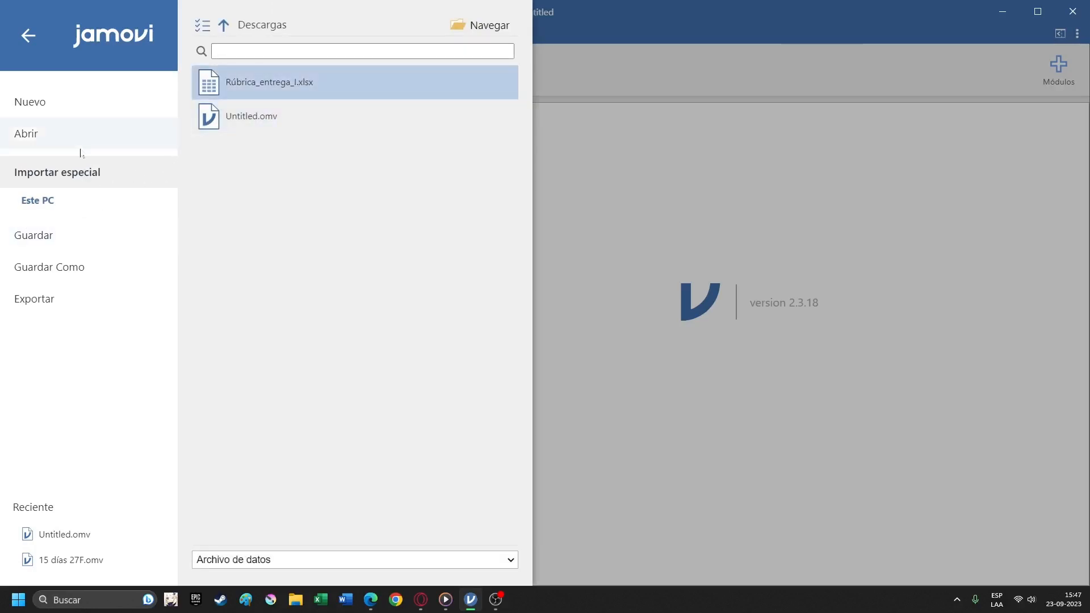
left_click(240, 560)
left_click(251, 559)
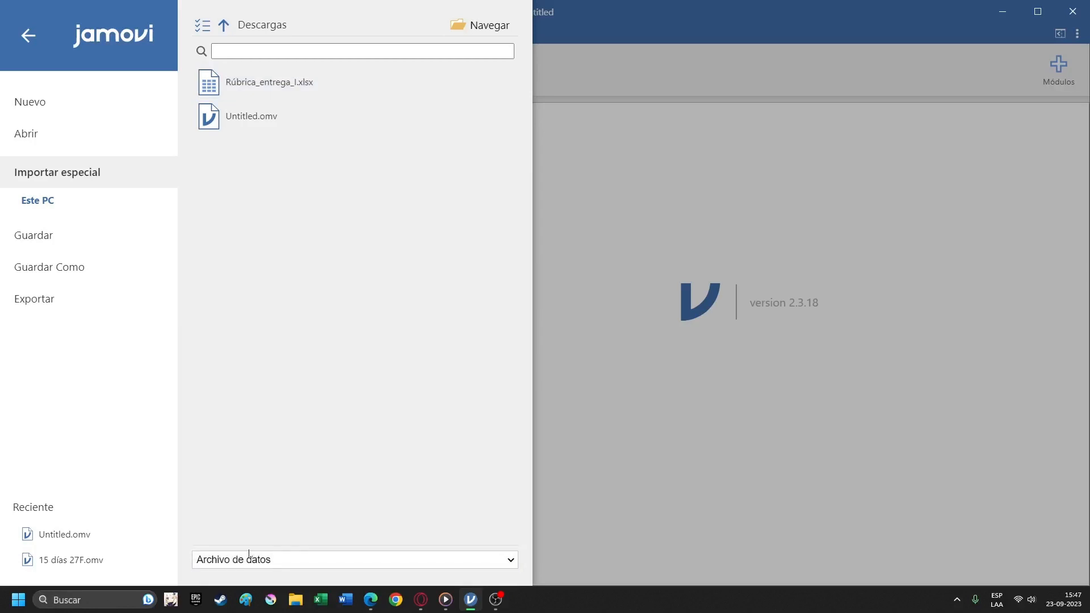
left_click(224, 25)
left_click(291, 146)
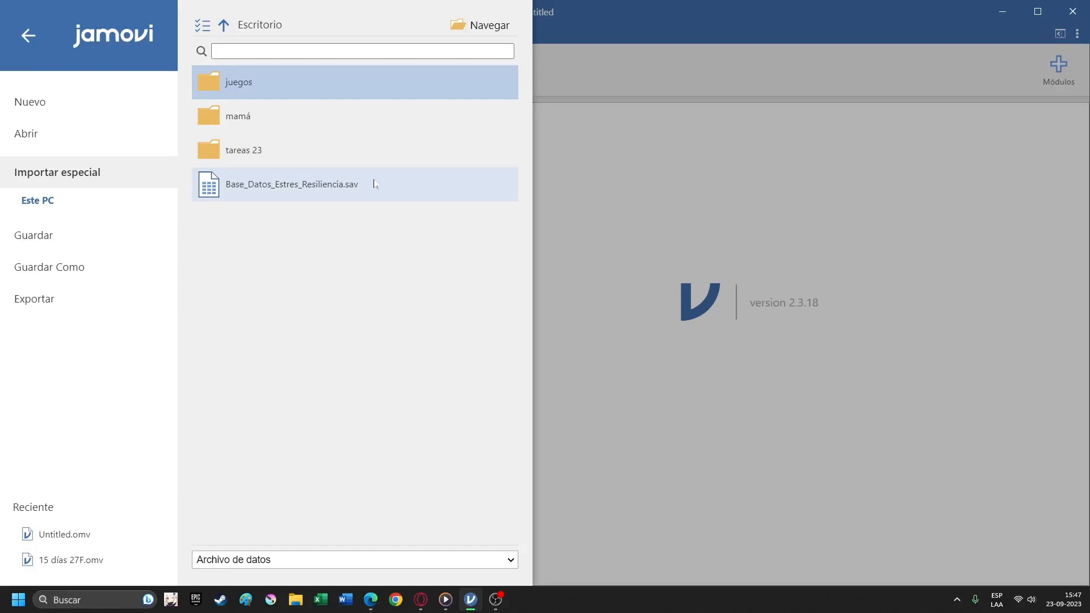
left_click(307, 193)
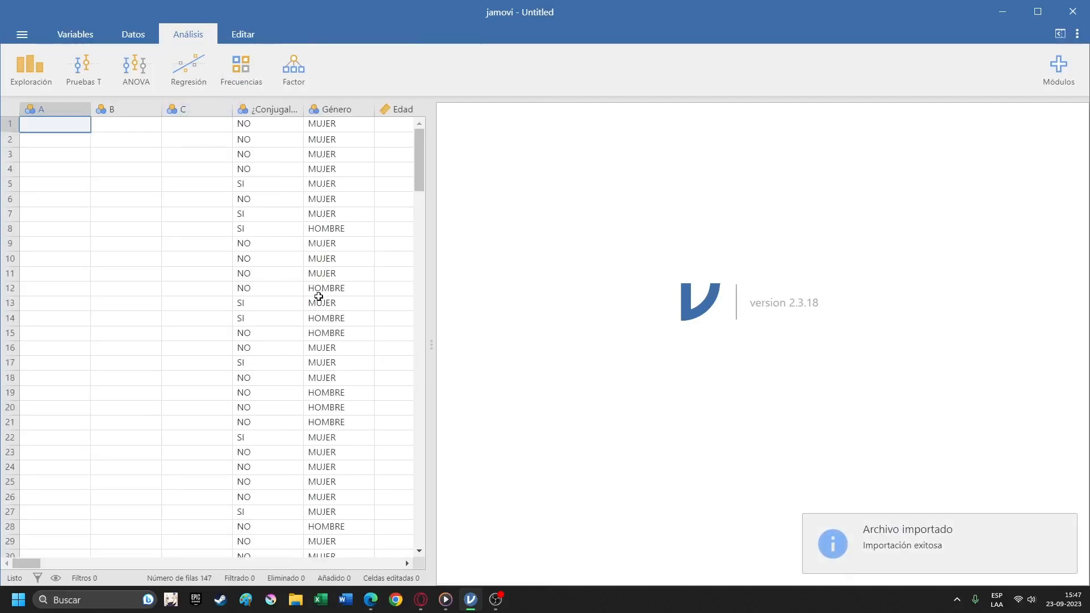
Examine the imported data rows and the full variable list, from the first columns through the questionnaire items to the total scores.
scroll(319, 295, "down", 10)
scroll(319, 296, "up", 10)
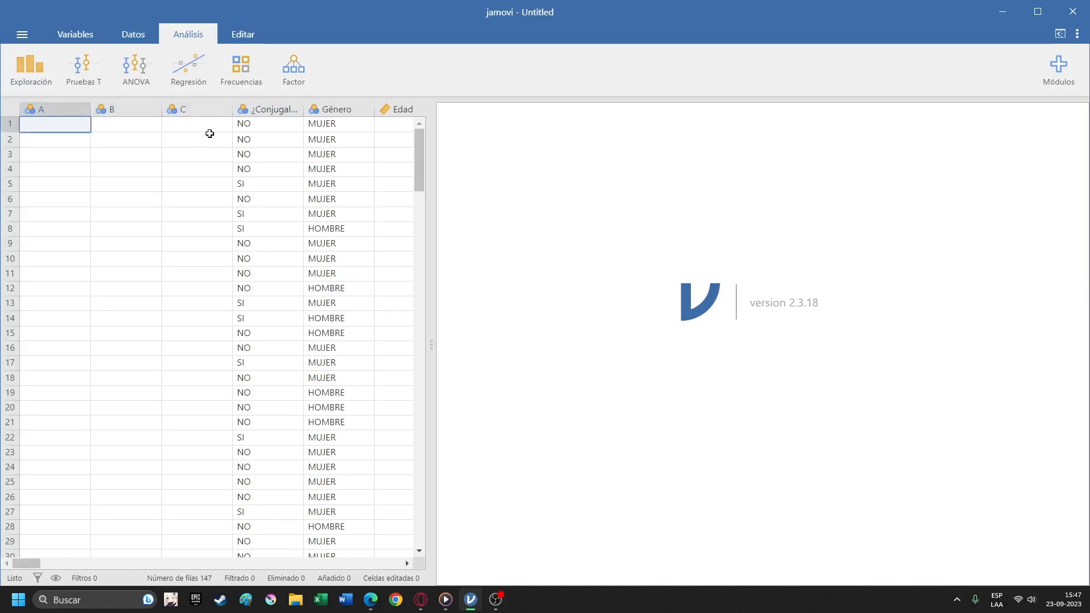
left_click(93, 33)
scroll(180, 238, "down", 10)
scroll(180, 238, "up", 10)
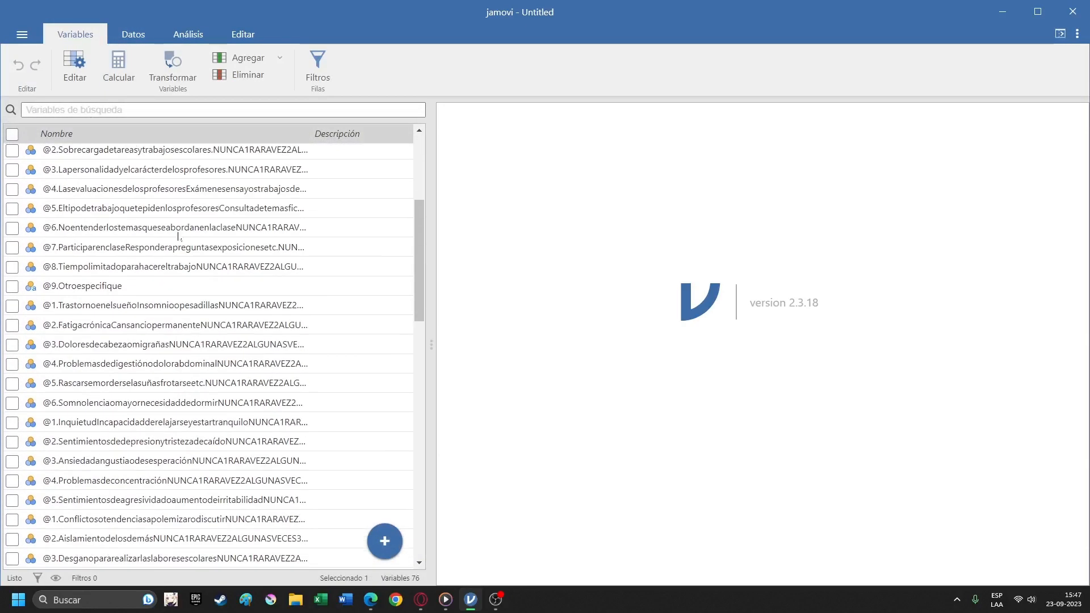
scroll(193, 284, "down", 10)
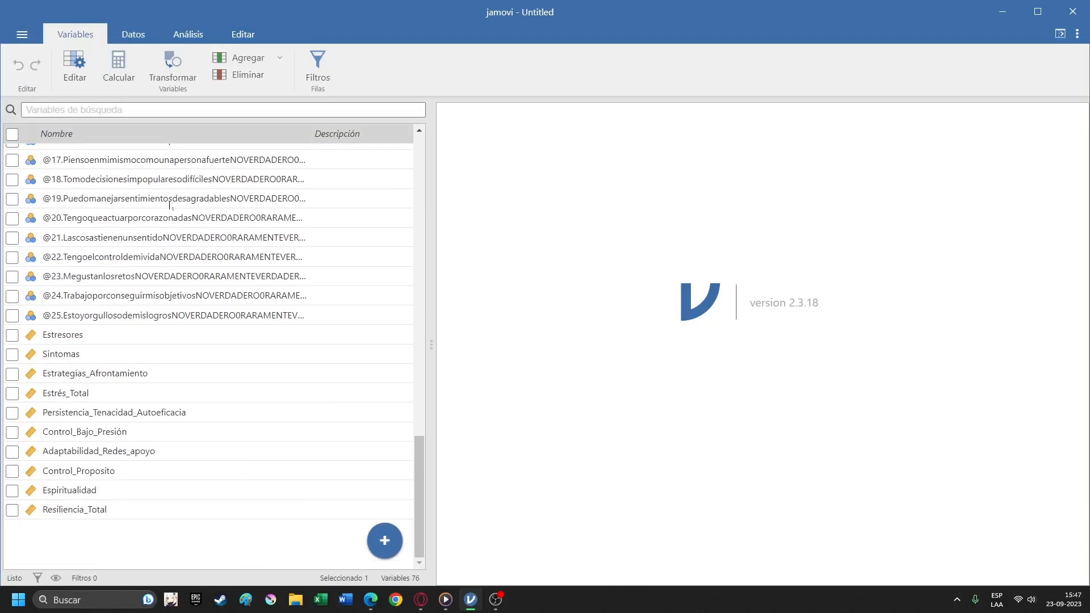
scroll(207, 341, "up", 10)
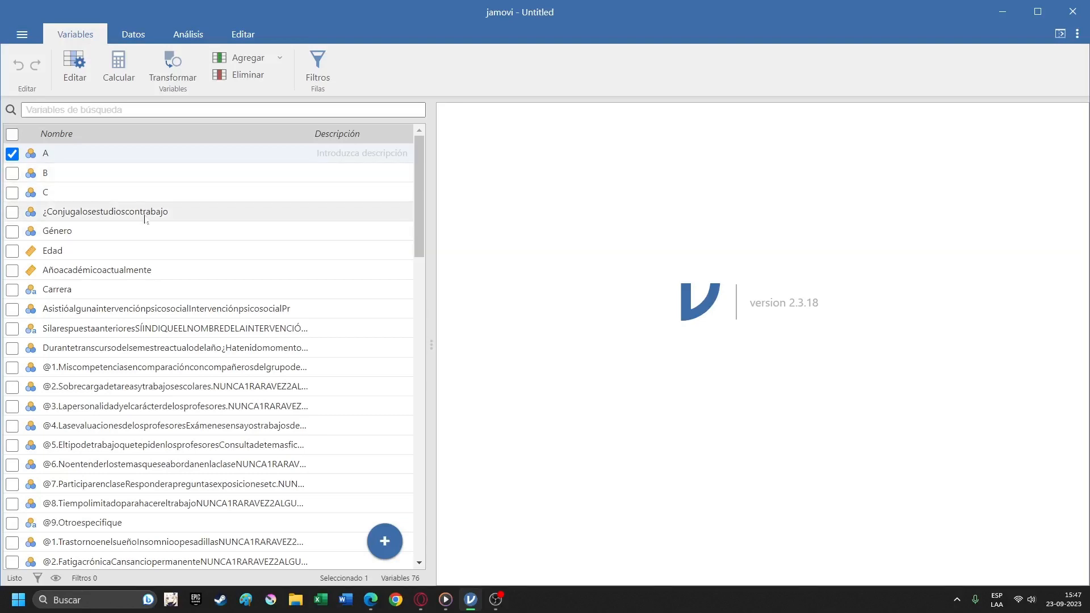
scroll(144, 219, "down", 20)
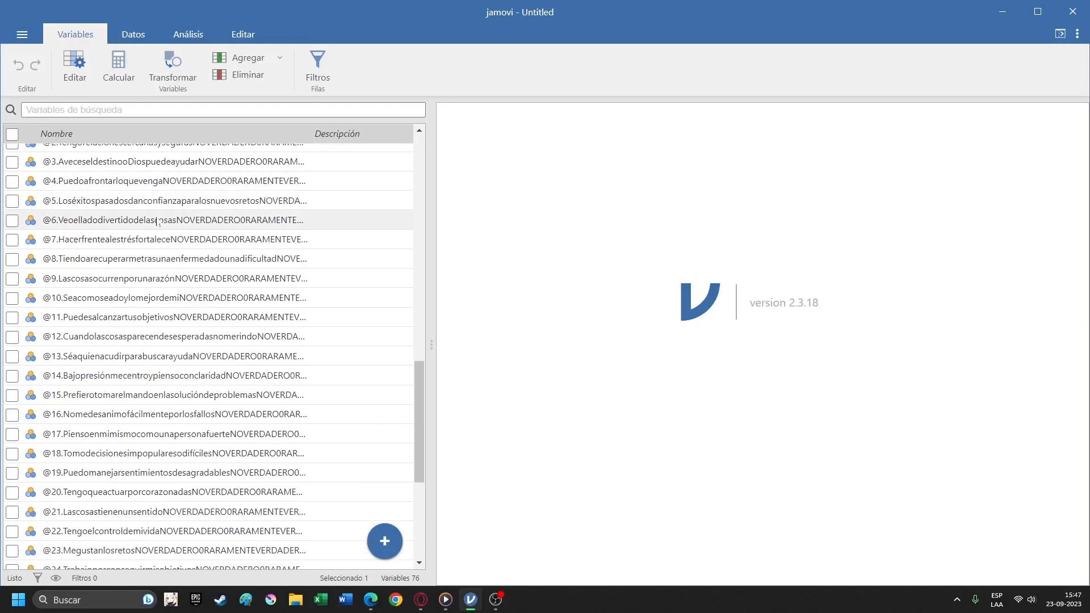
scroll(157, 222, "up", 20)
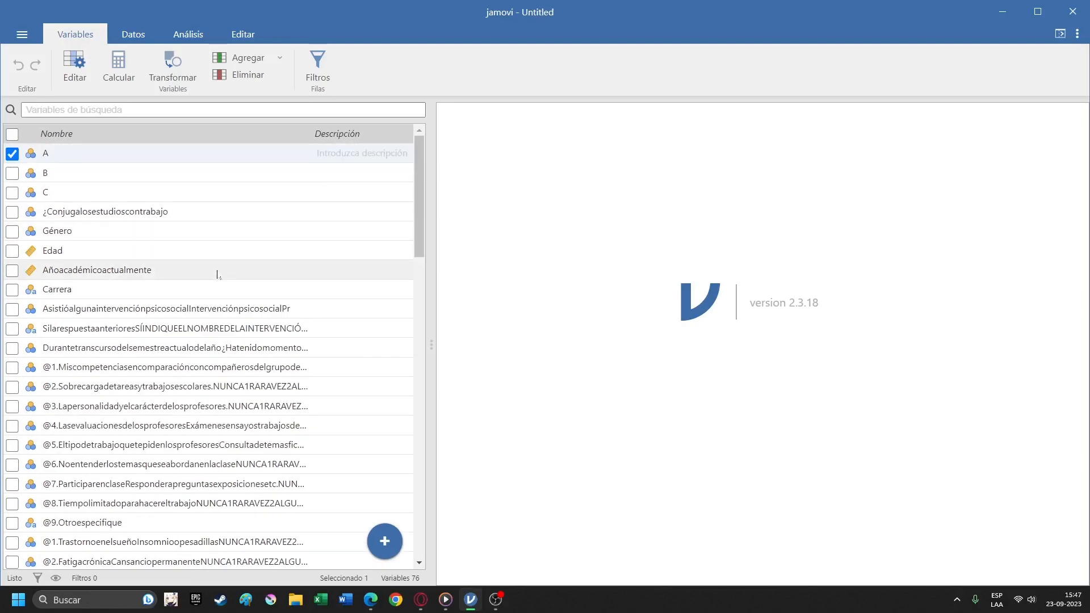
scroll(223, 269, "down", 20)
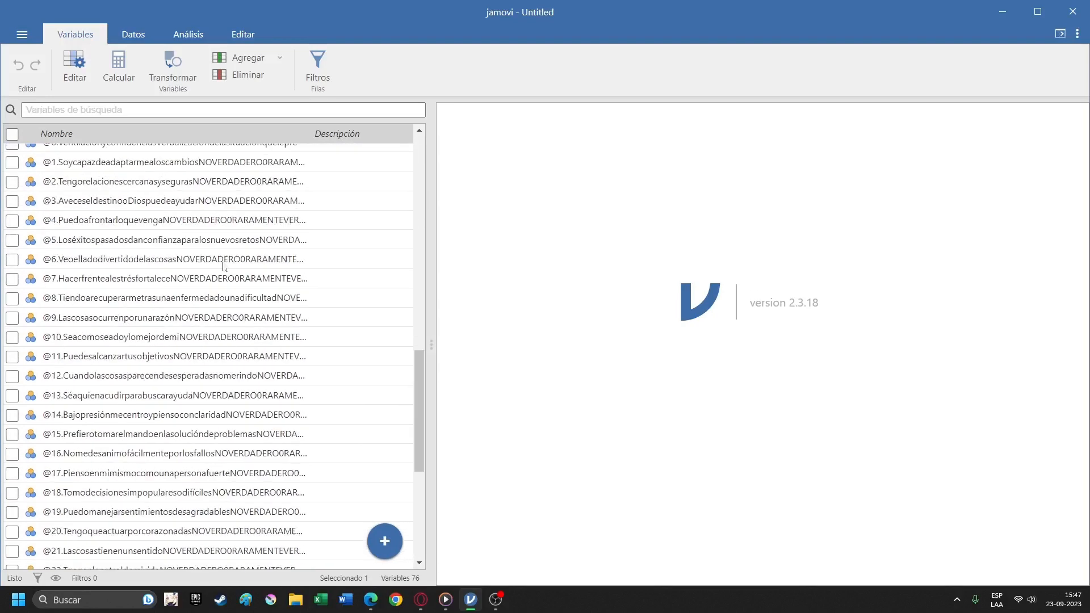
scroll(223, 267, "up", 20)
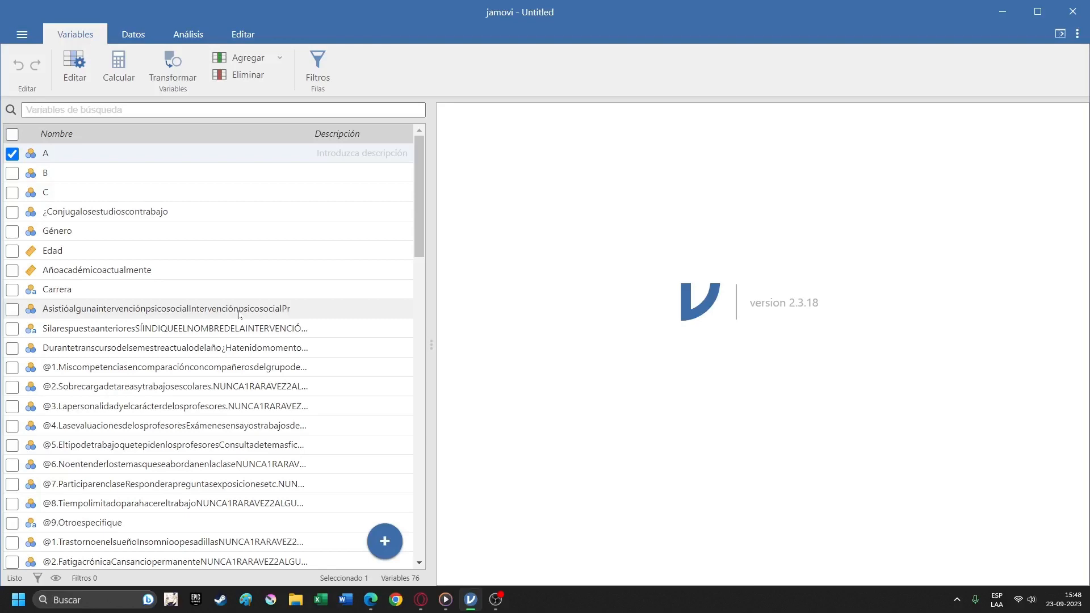
scroll(239, 314, "down", 20)
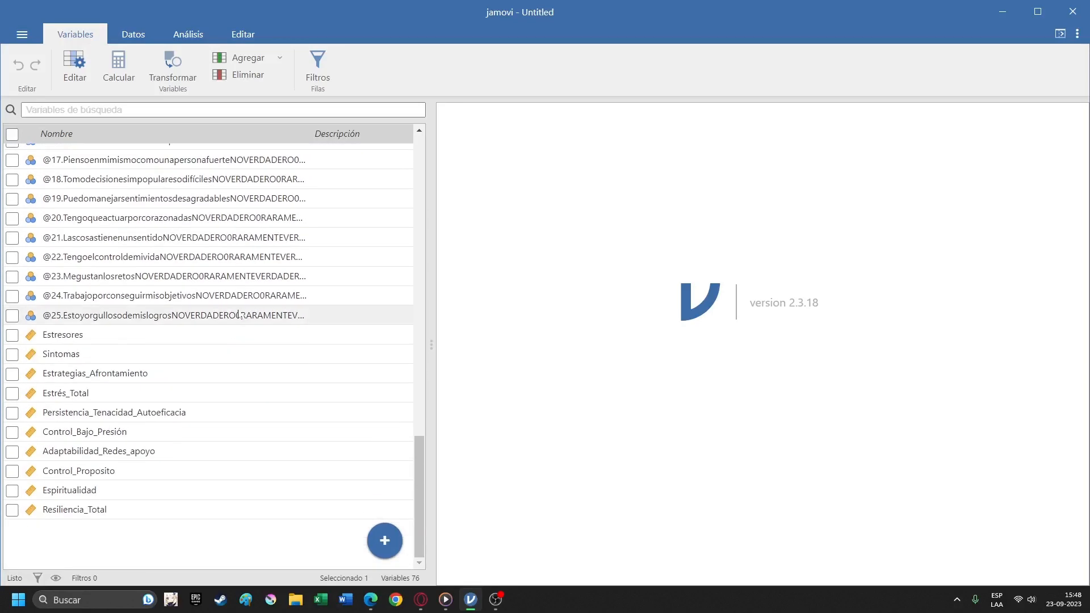
scroll(239, 314, "up", 10)
scroll(239, 314, "up", 10)
scroll(238, 314, "down", 20)
scroll(241, 318, "up", 10)
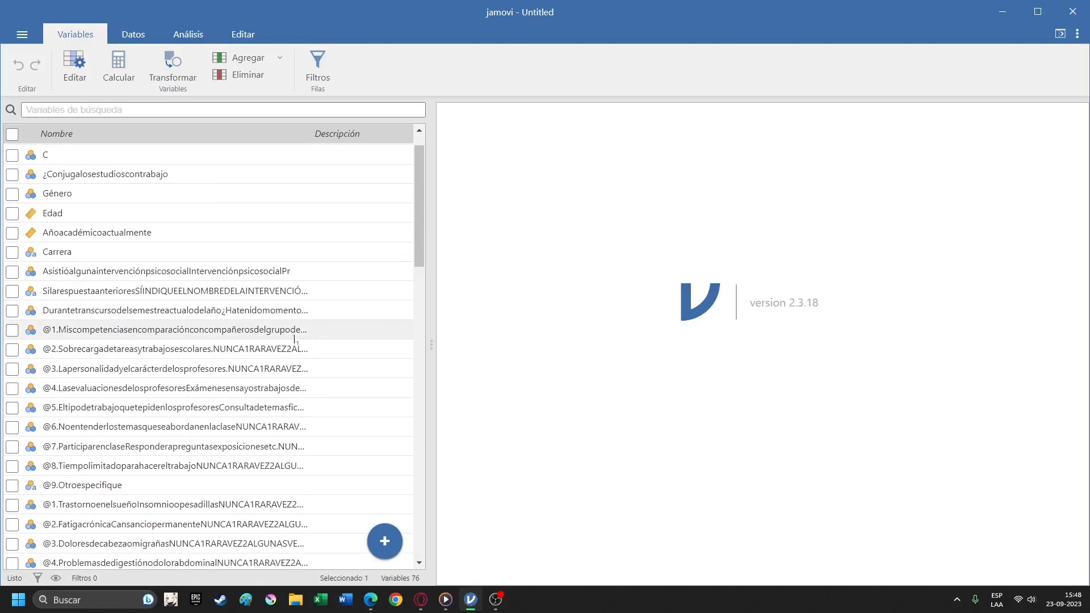
scroll(294, 340, "down", 3)
scroll(294, 340, "down", 10)
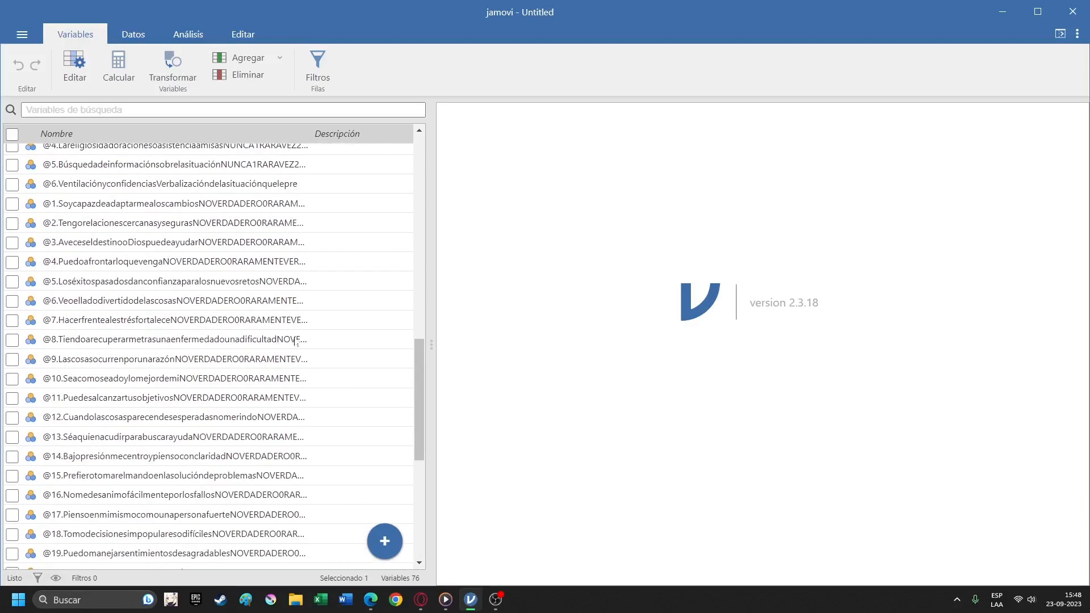
scroll(295, 340, "up", 3)
scroll(280, 334, "down", 6)
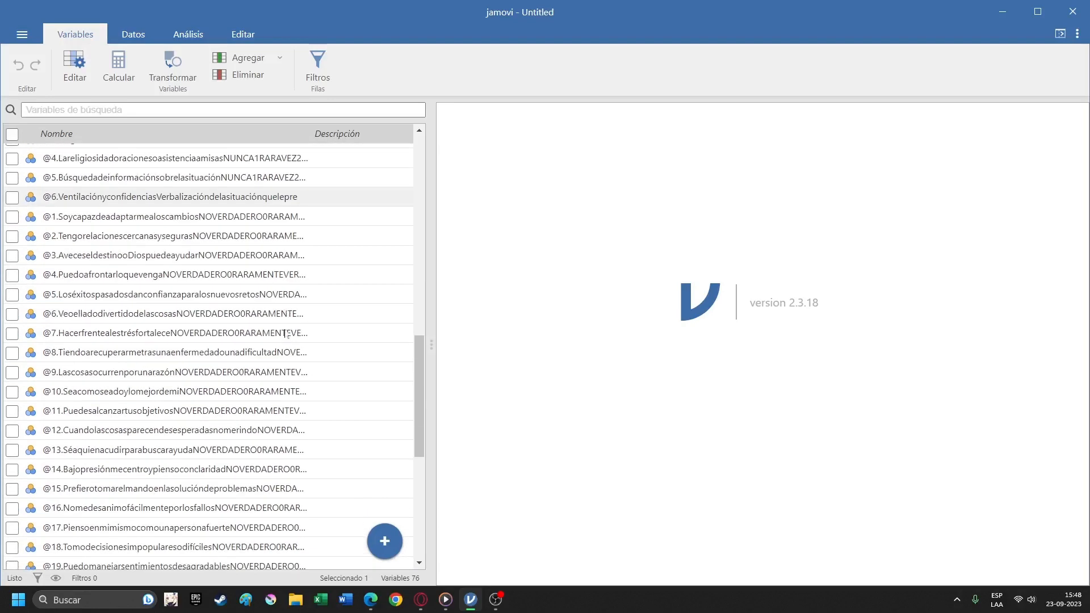
scroll(279, 334, "down", 3)
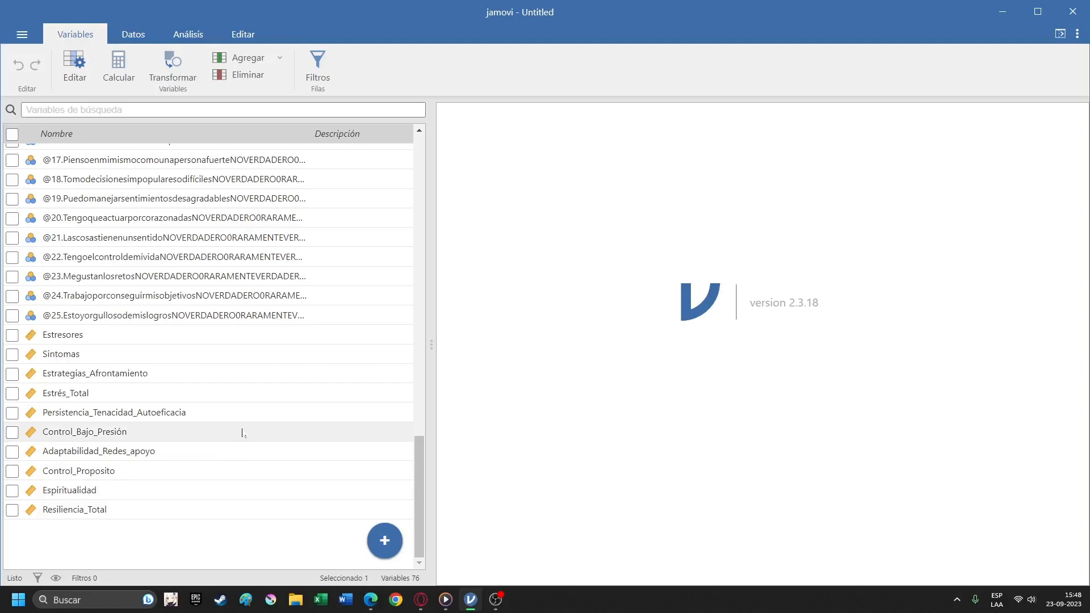
scroll(243, 434, "up", 15)
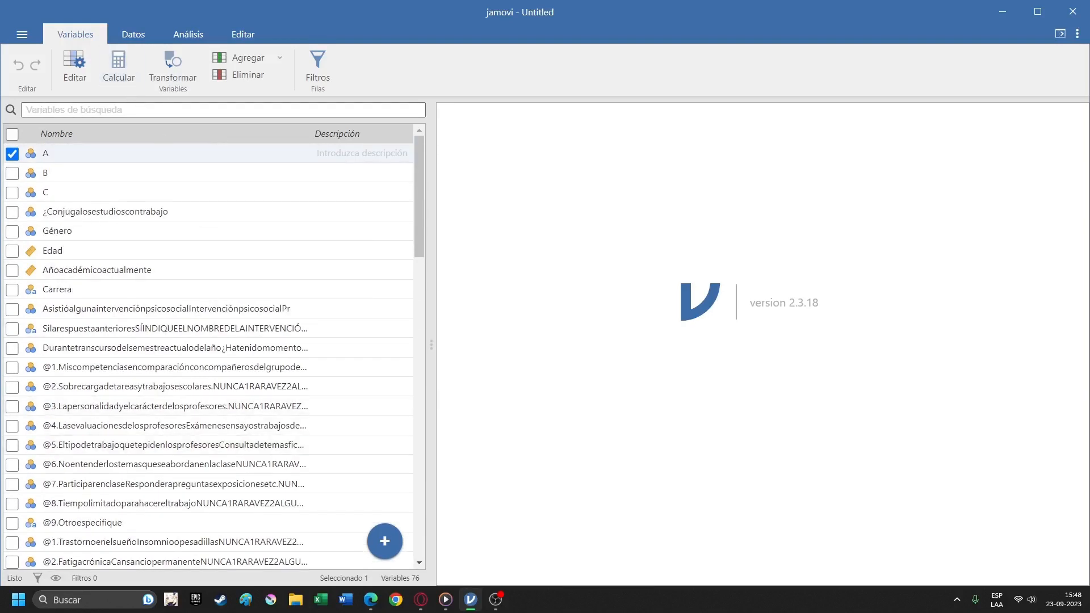
Show the data sheet, locate the Base_Datos_Estres_Resiliencia file on the desktop, and return to jamovi.
left_click(133, 36)
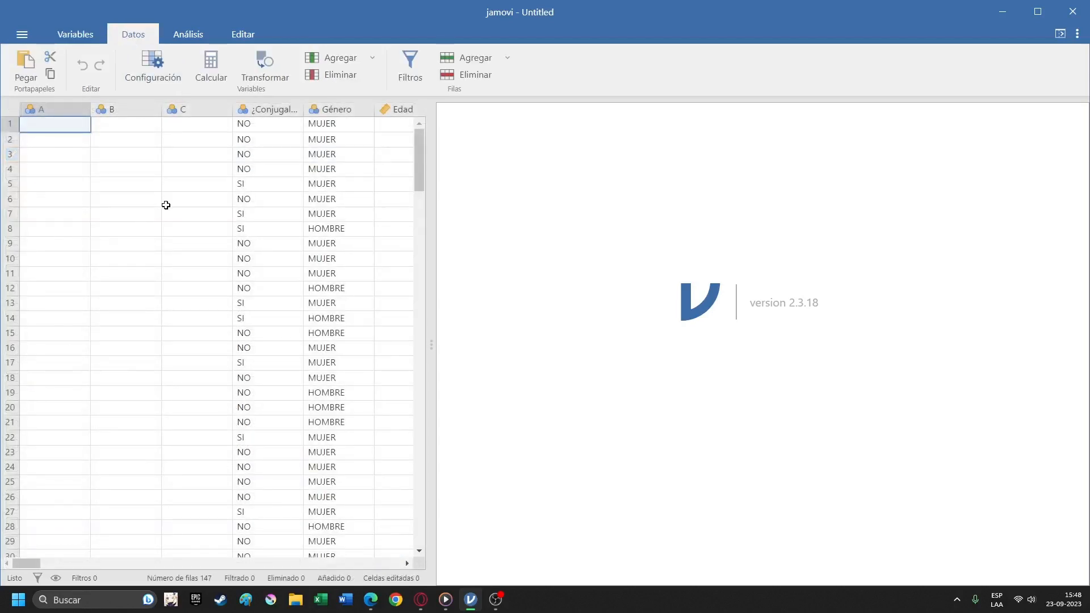
left_click(1001, 11)
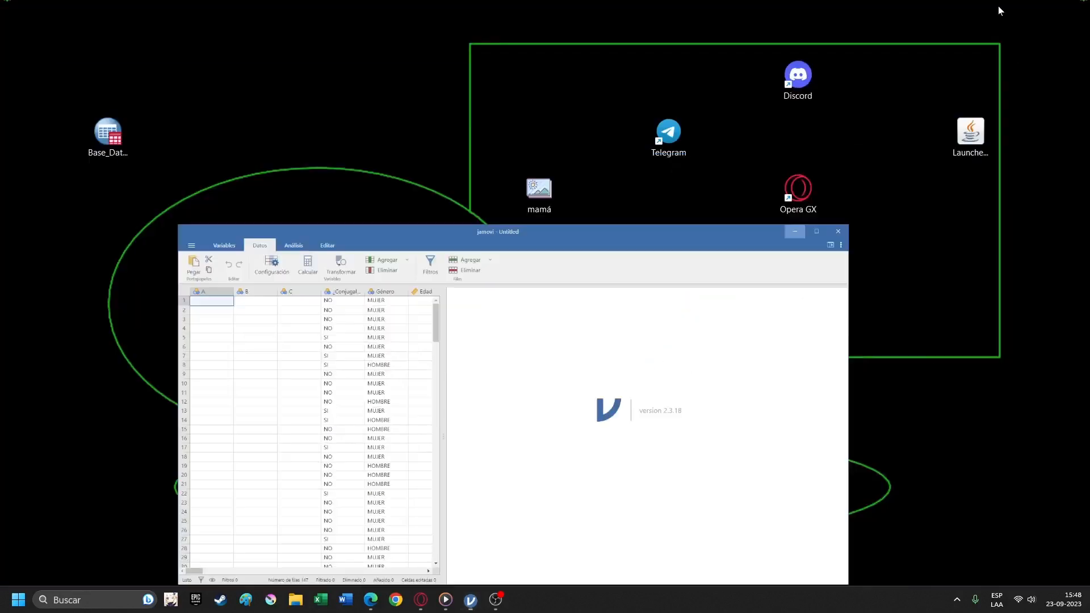
left_click_drag(227, 81, 86, 177)
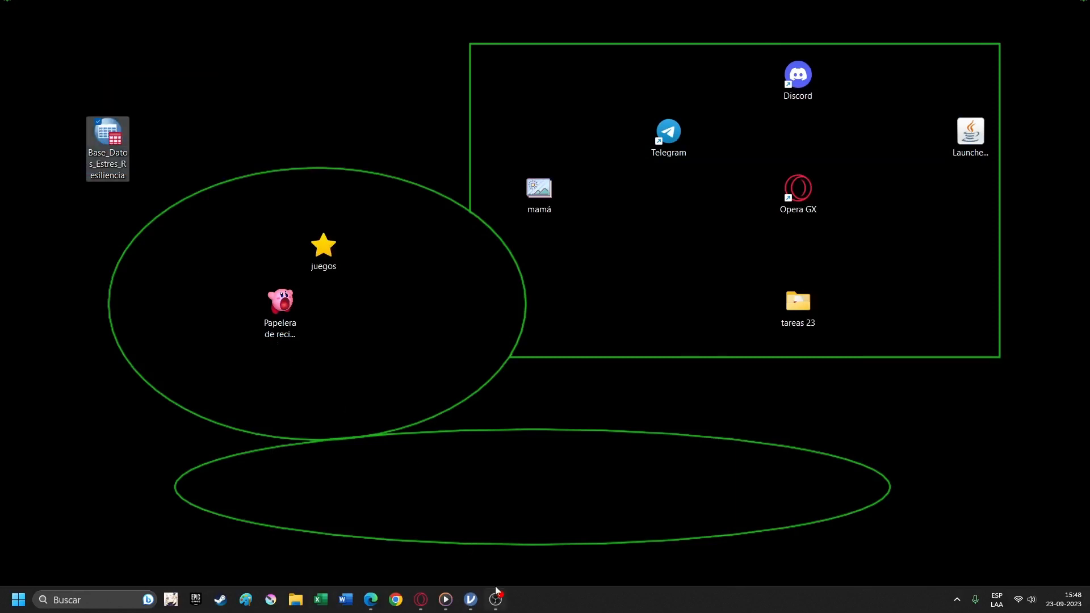
left_click(470, 600)
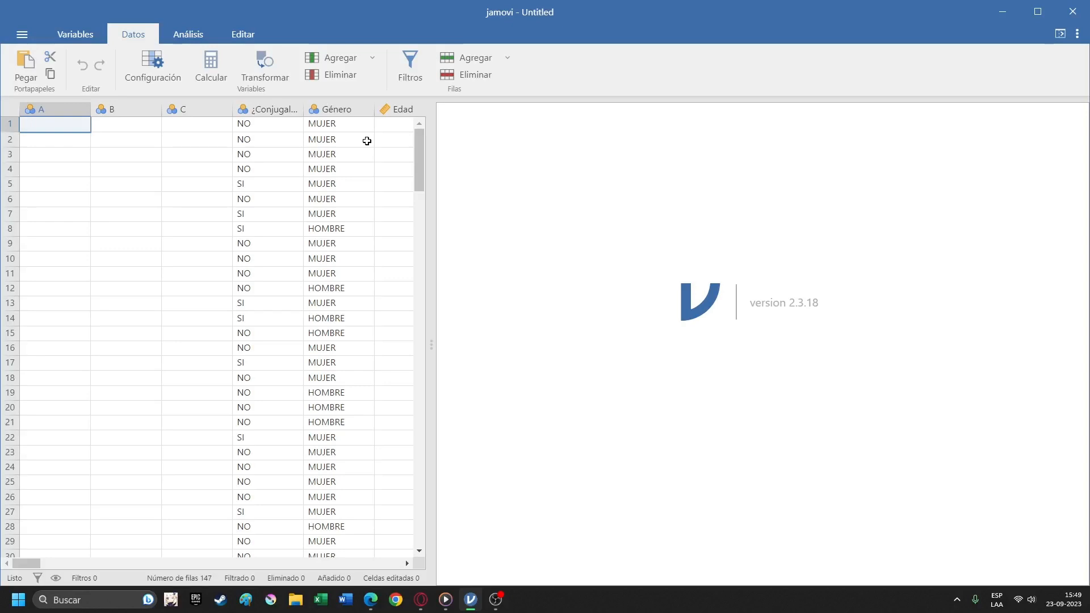
type("sfkdj")
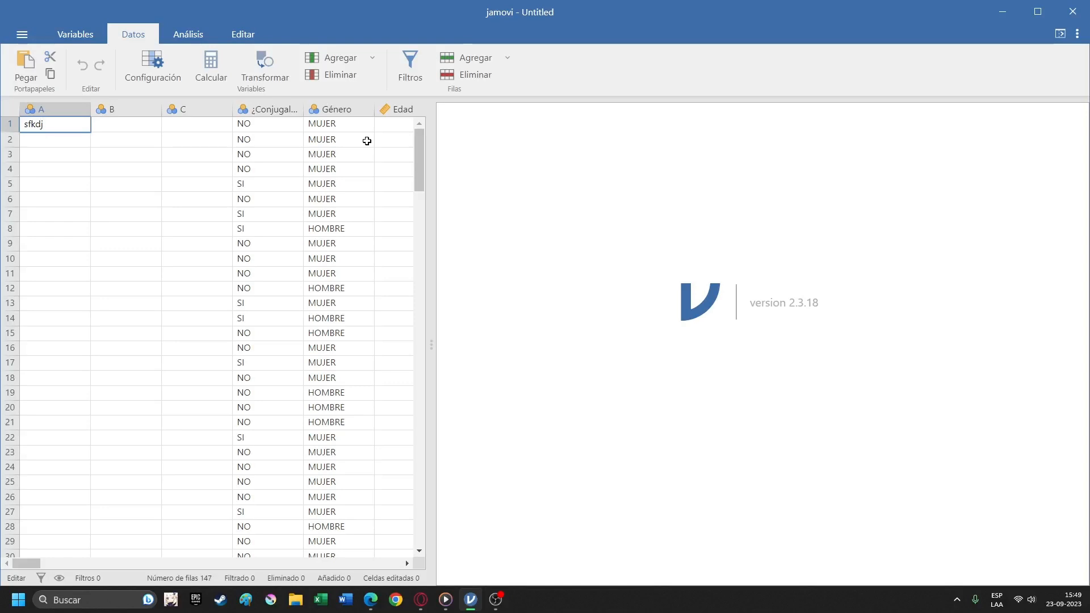
key("BackSpace")
key("BackSpace")
key("BackSpace")
key("BackSpace")
mouse_move(23, 568)
left_mouse_down()
mouse_move(174, 567)
mouse_move(23, 567)
left_mouse_up()
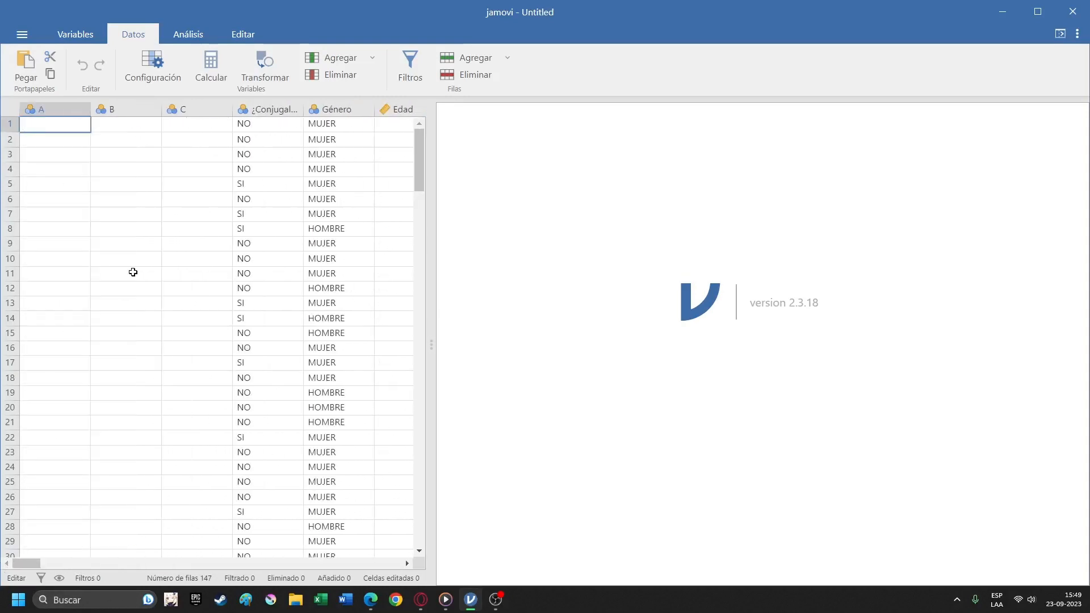
Delete the empty columns A, B and C from the data sheet.
left_click(188, 111)
left_click(55, 112)
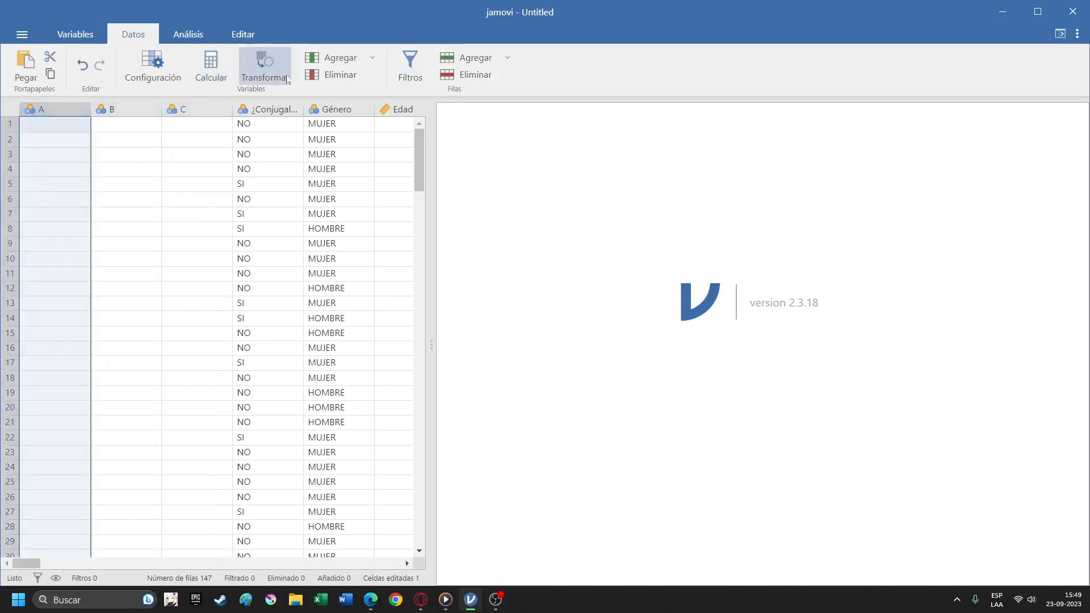
left_click(335, 75)
left_click(492, 163)
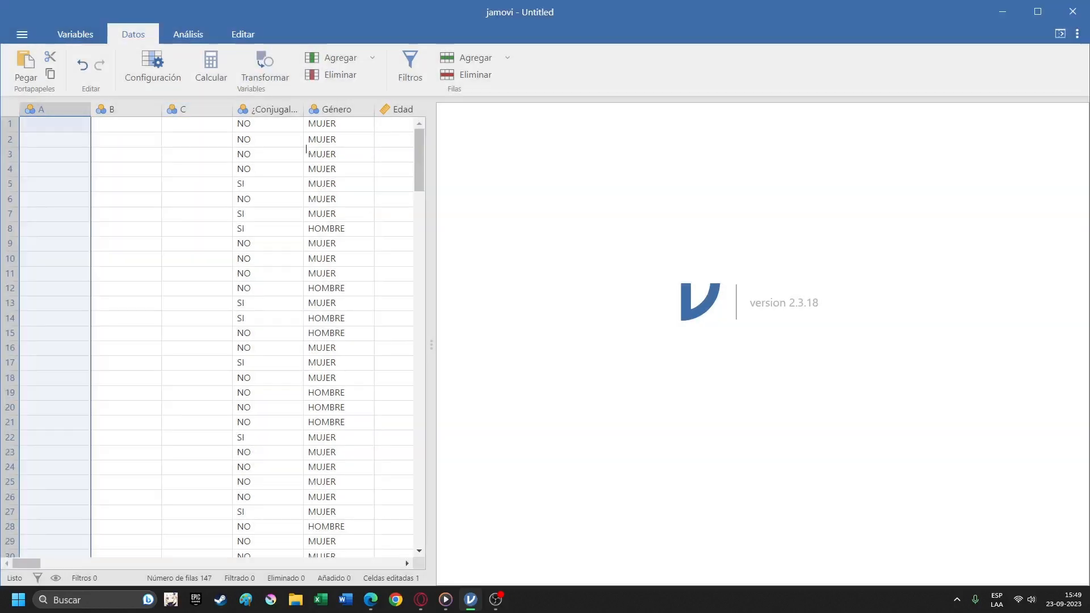
left_click(335, 74)
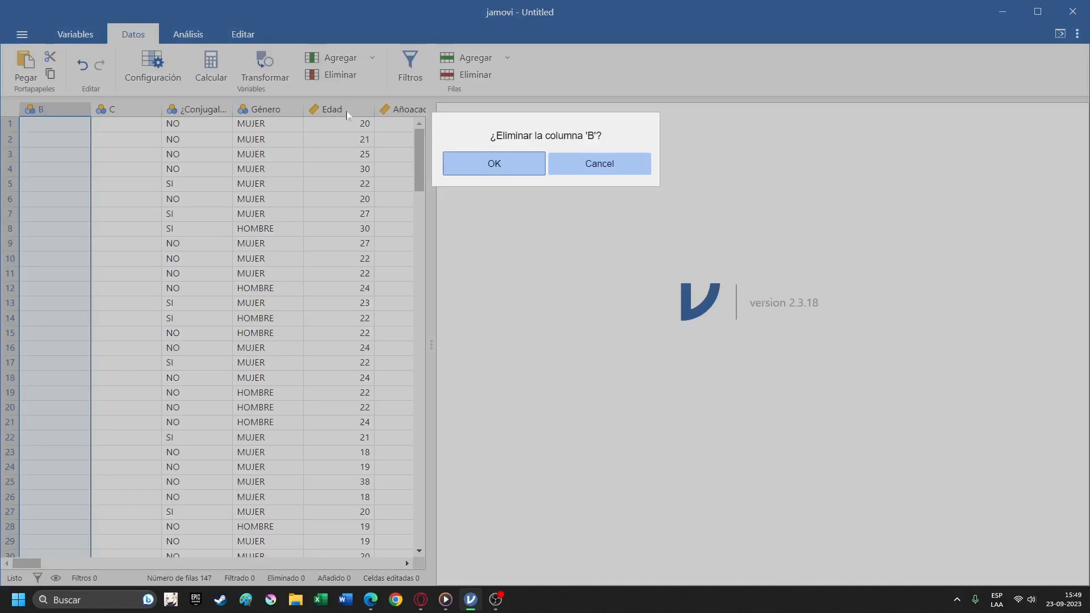
left_click(482, 160)
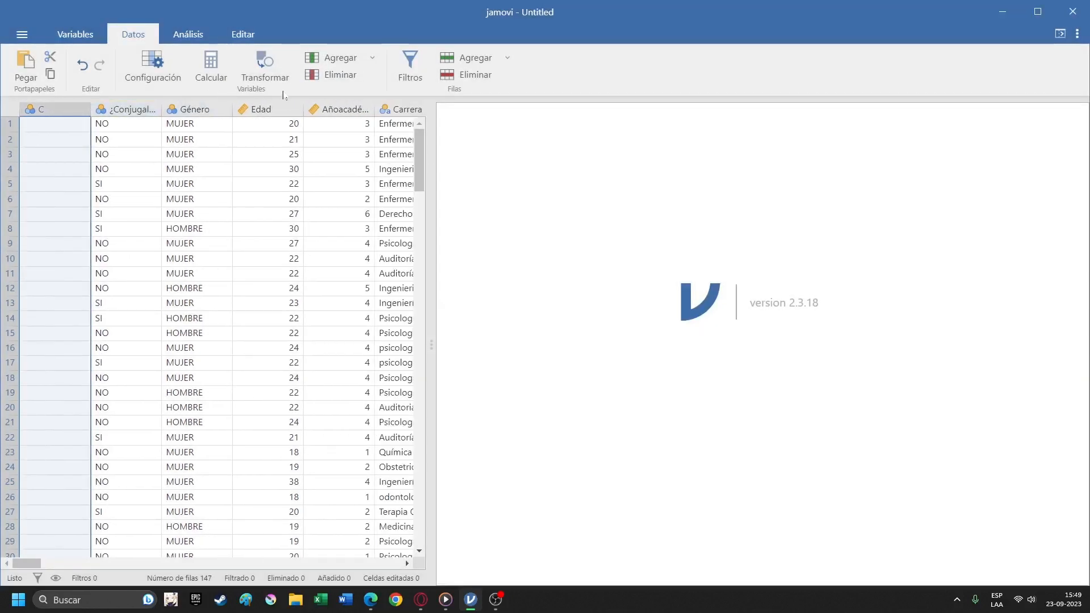
left_click(322, 75)
left_click(482, 163)
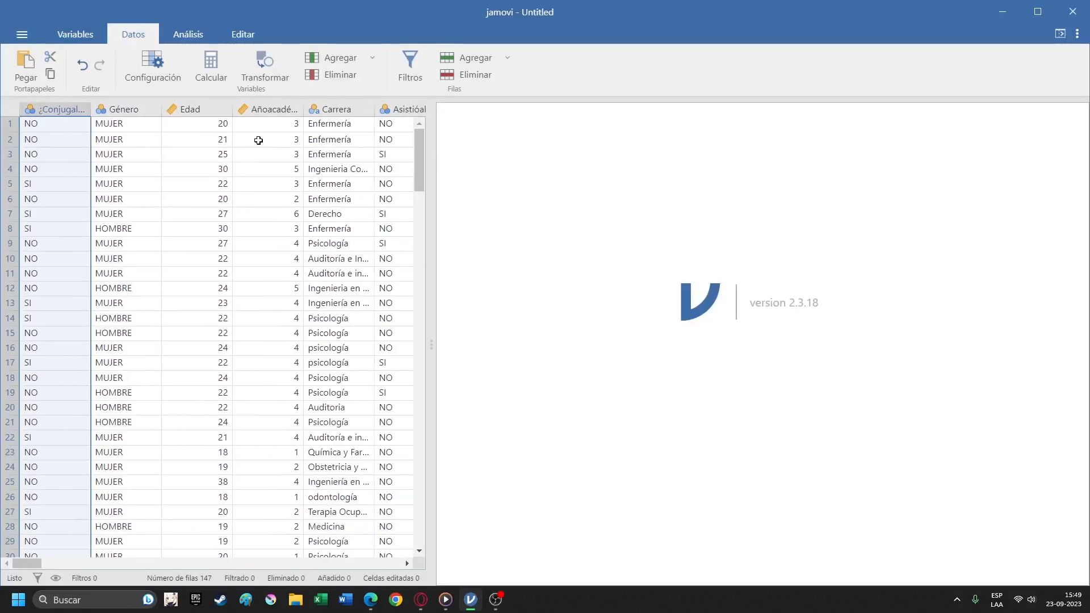
Open the variable settings of ¿Conjugalosestudioscontrabajo with its first cell selected.
double_click(70, 107)
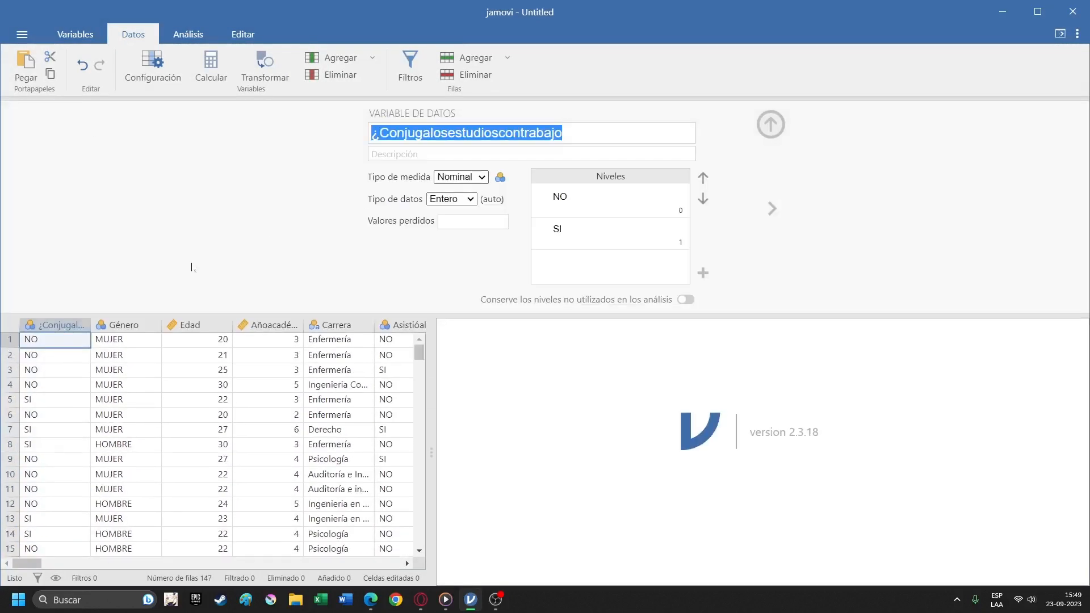
left_click(612, 150)
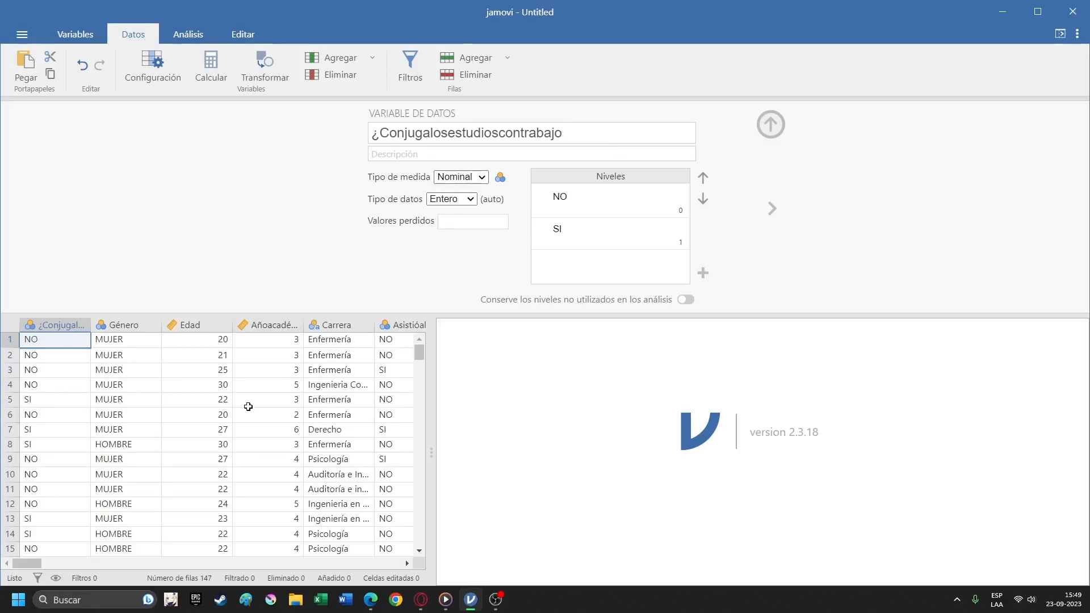
left_click(267, 400)
left_click(59, 344)
Try the Ordinal measure type on ¿Conjugalosestudioscontrabajo, return it to Nominal, and show the available measure types.
left_click(467, 181)
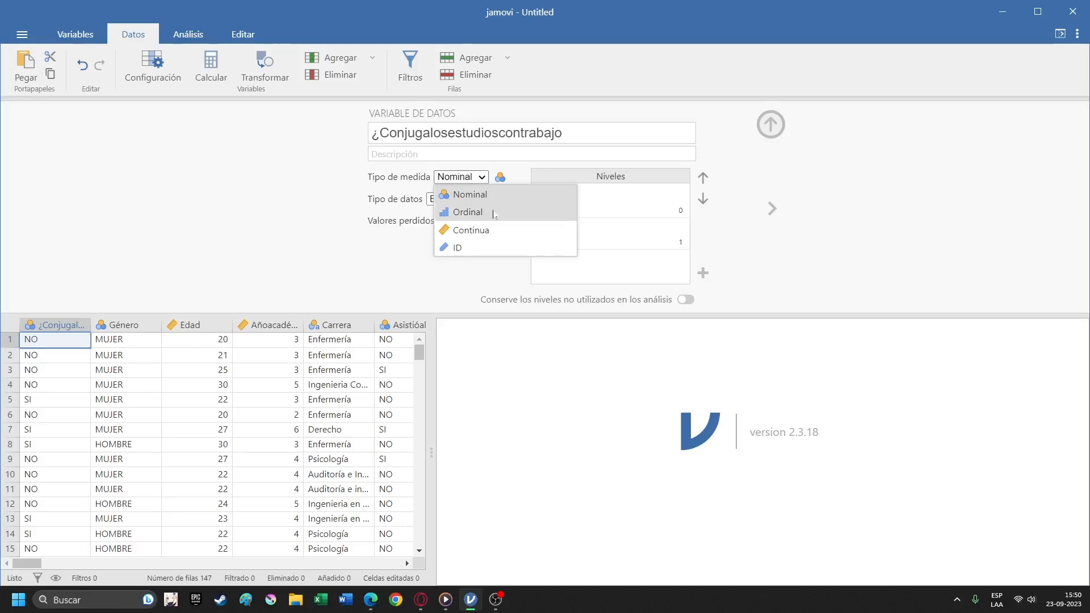
left_click(492, 212)
left_click(483, 178)
left_click(490, 195)
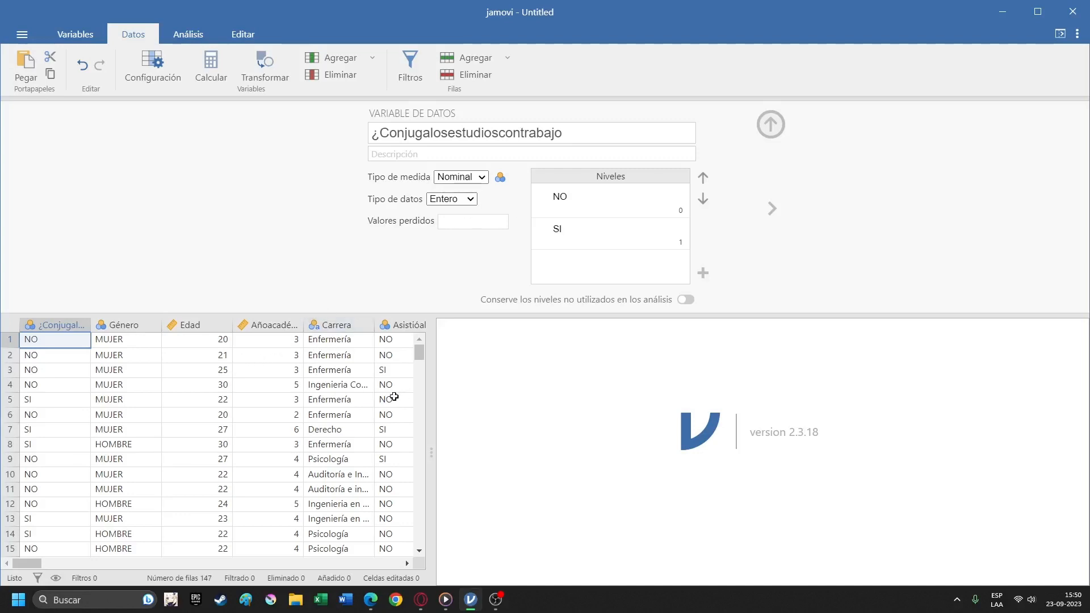
left_click(470, 178)
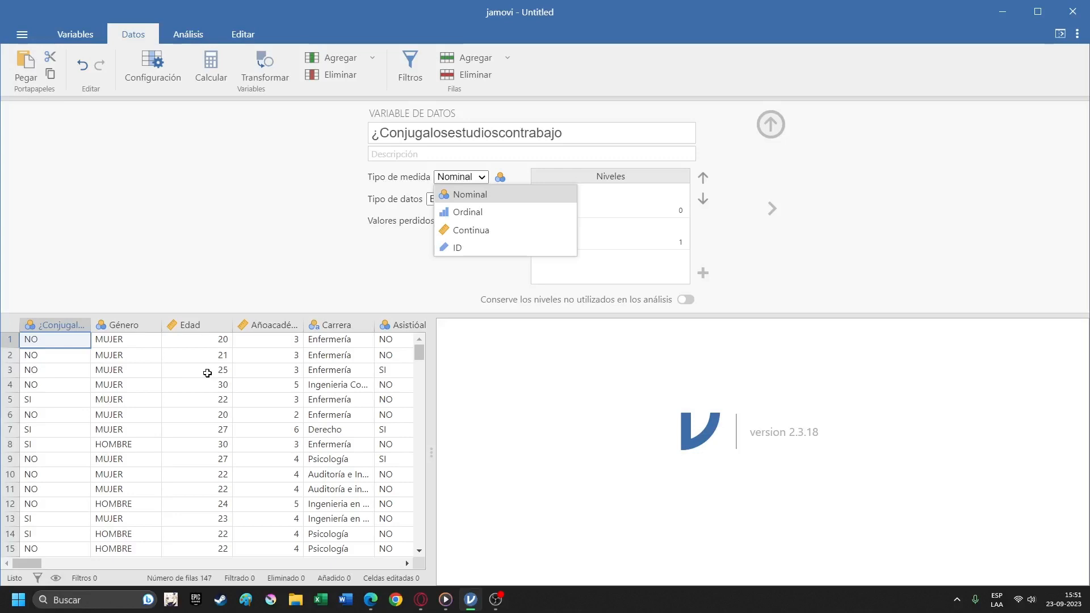
Check the data rows and review the variable settings of ¿Conjugalosestudioscontrabajo and Género.
left_click(84, 355)
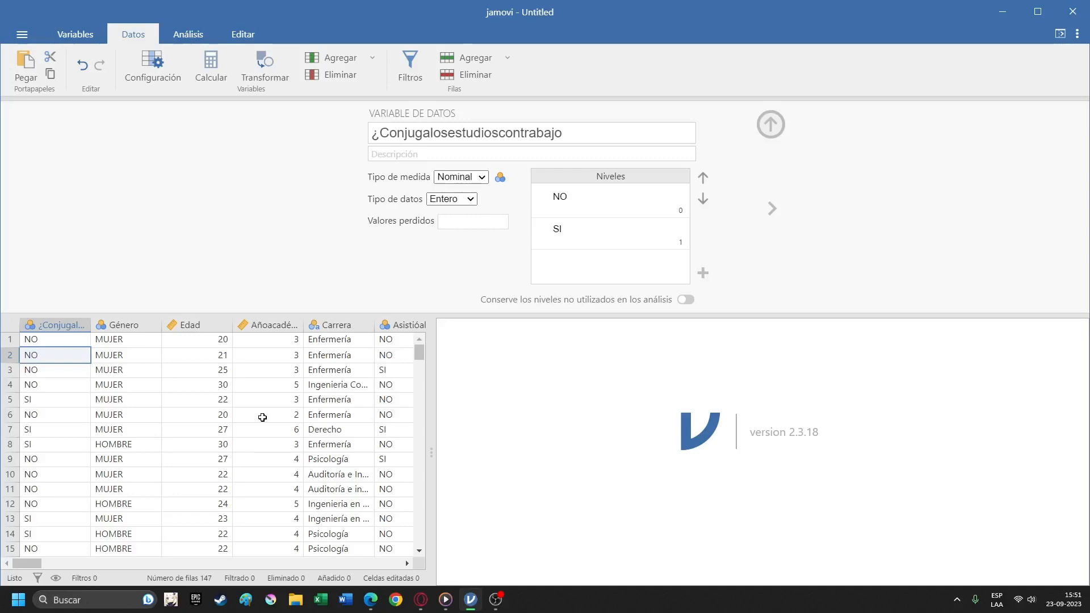
scroll(231, 472, "down", 3)
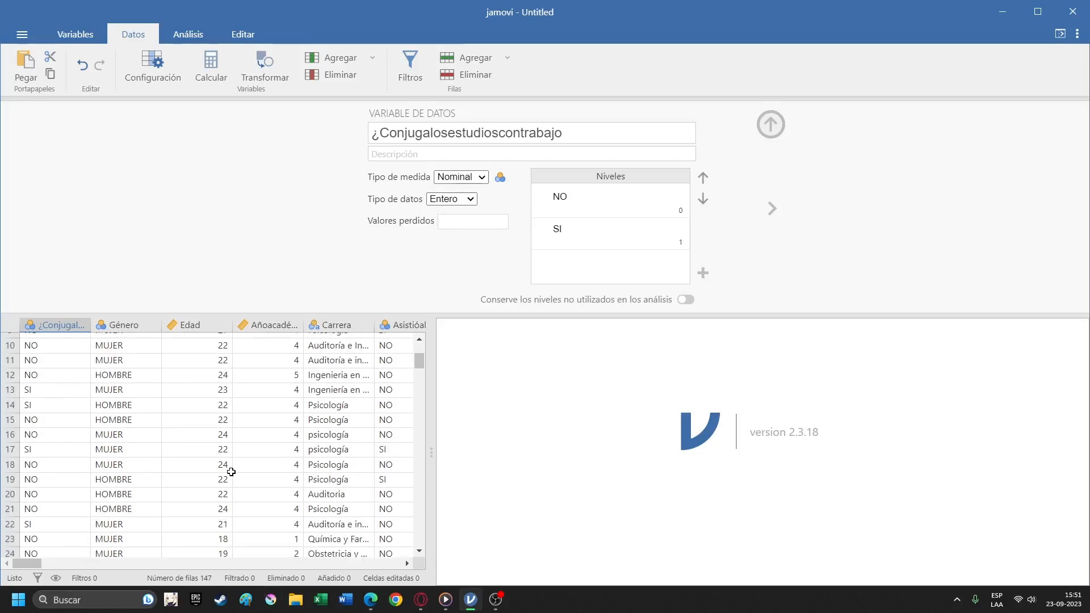
scroll(231, 471, "up", 3)
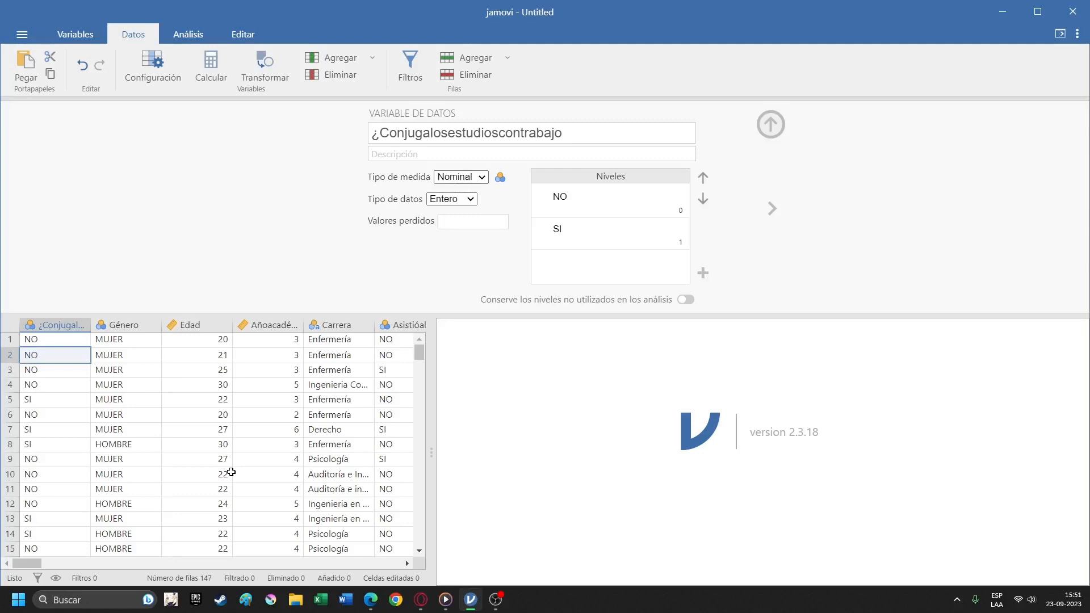
left_click(64, 330)
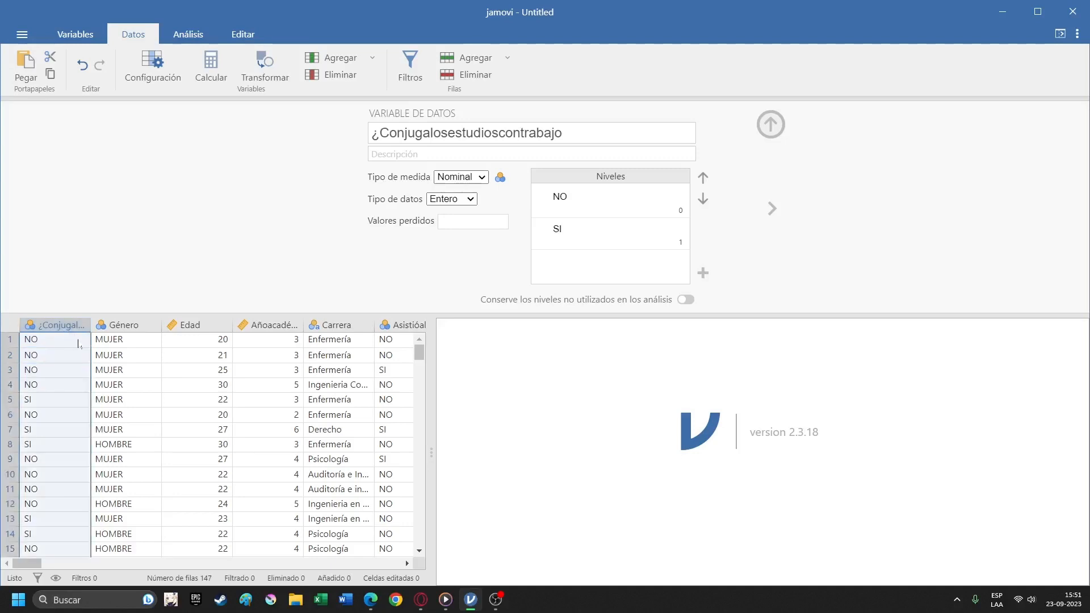
left_click(117, 325)
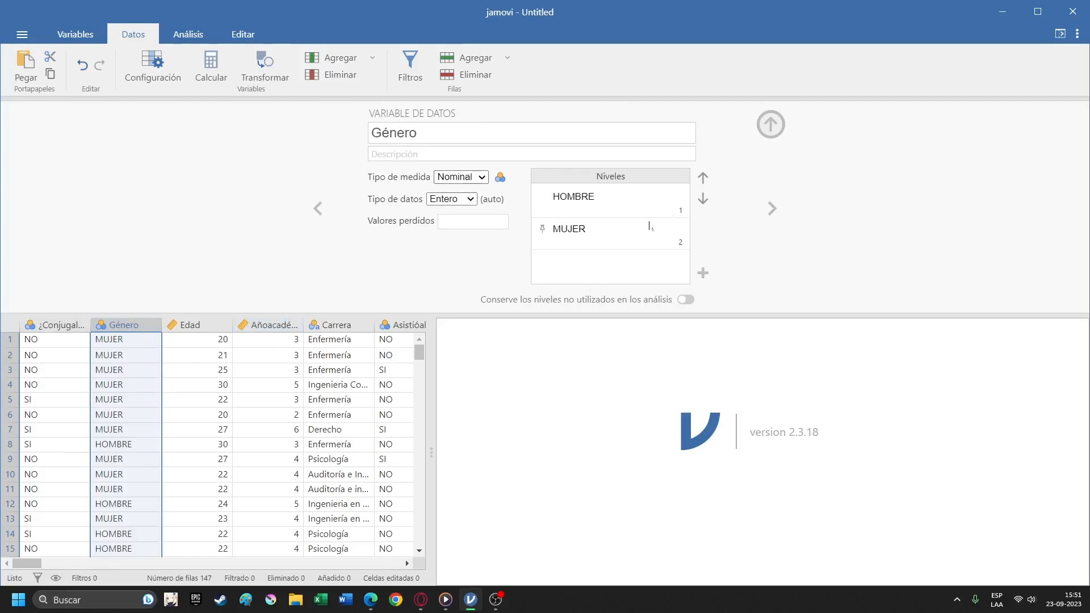
Set the data type of the Edad variable to Entero and look over its values.
left_click(190, 325)
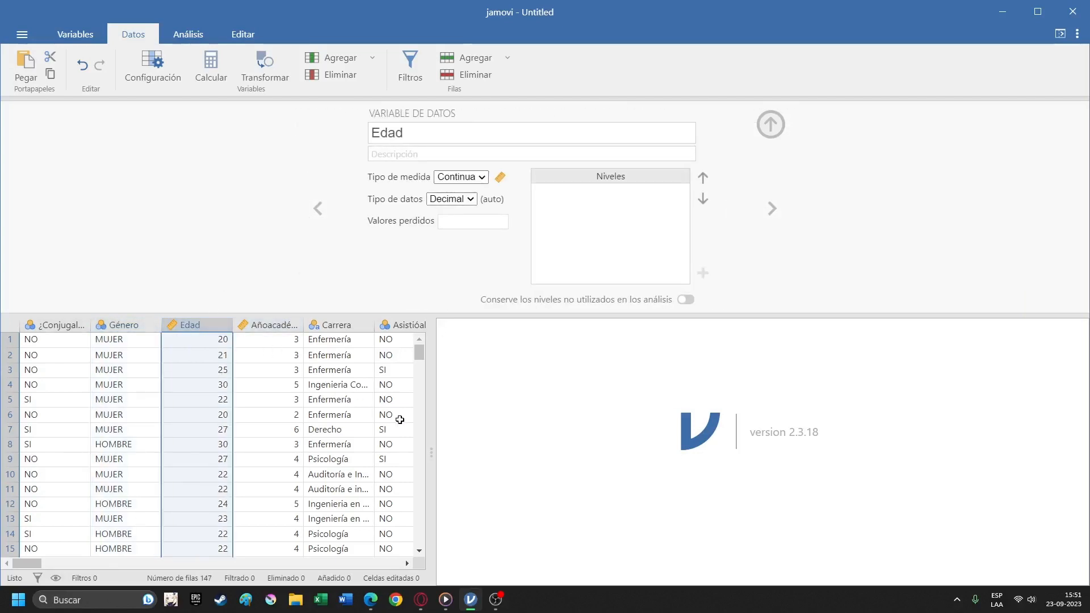
left_click(450, 199)
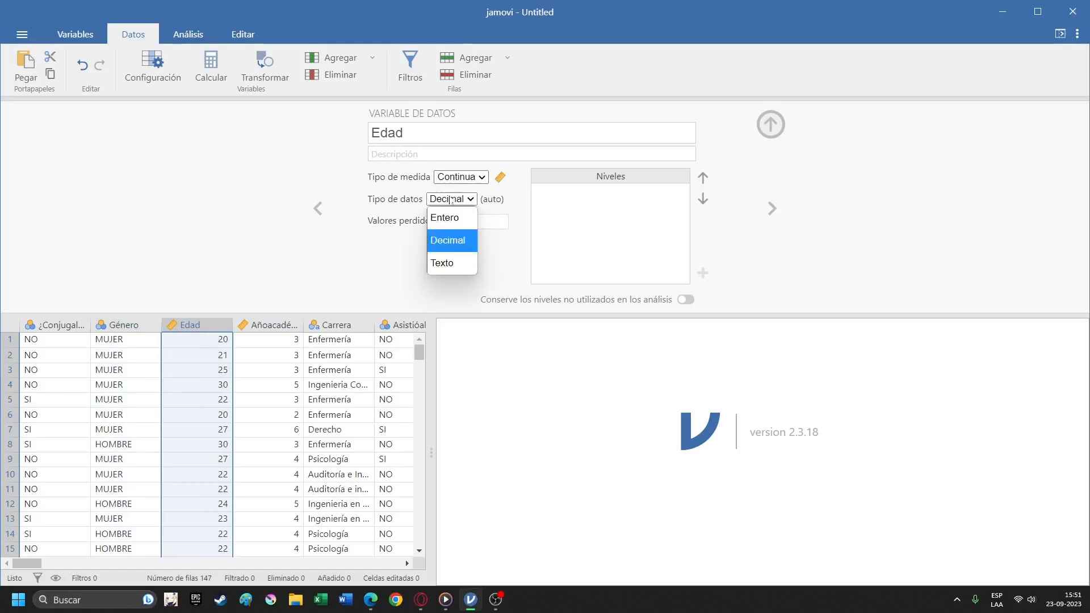
left_click(461, 218)
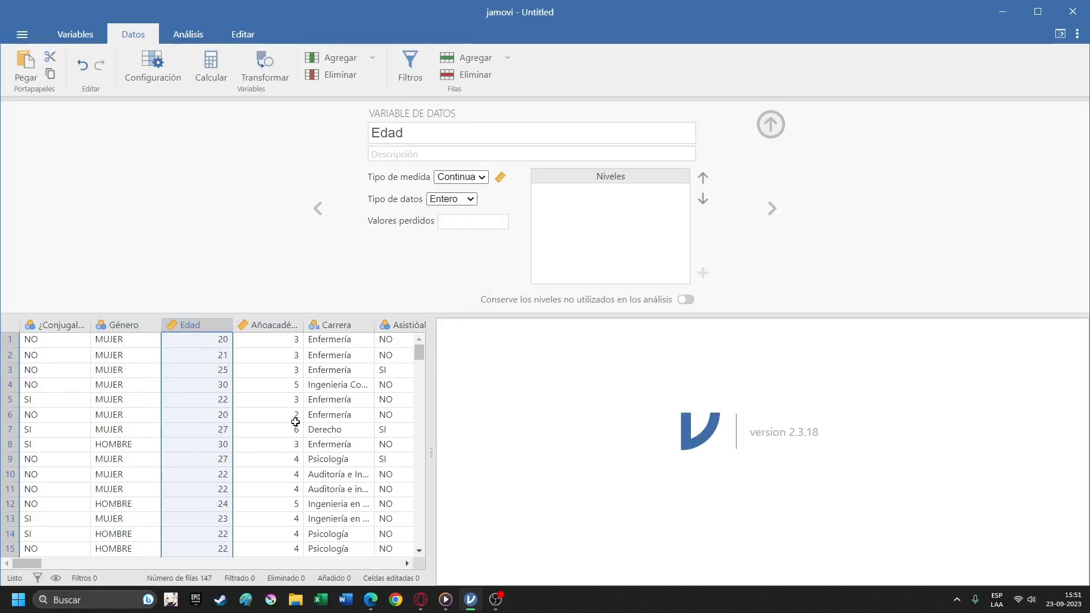
scroll(295, 422, "down", 3)
scroll(295, 422, "up", 3)
Review the variables from Añoacadémicoactualmente onward and examine the full name and settings of the @1.Miscompetencias item.
left_click(295, 344)
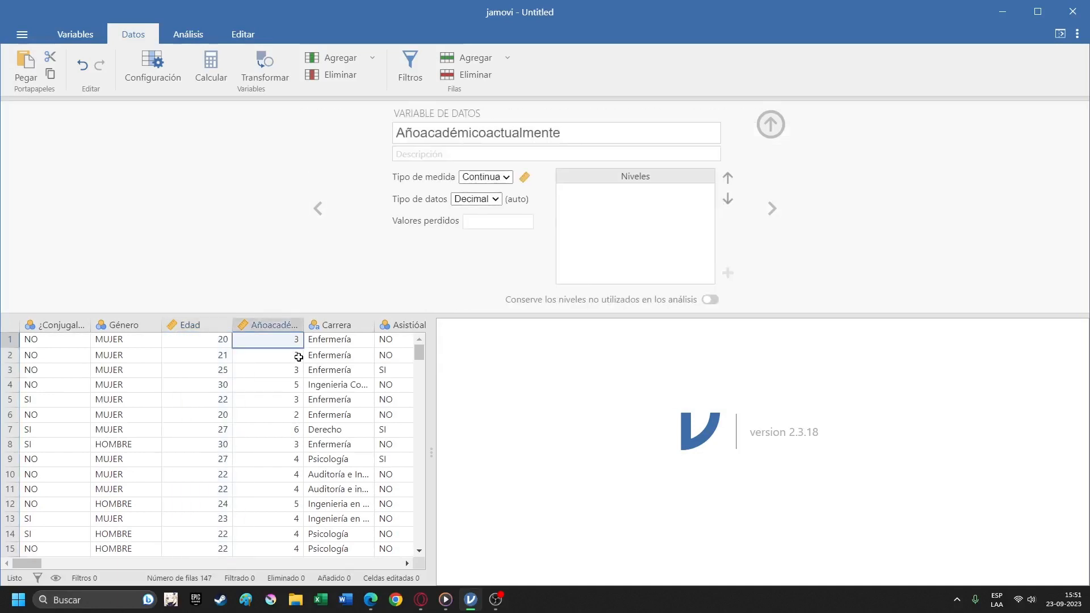
key("Right")
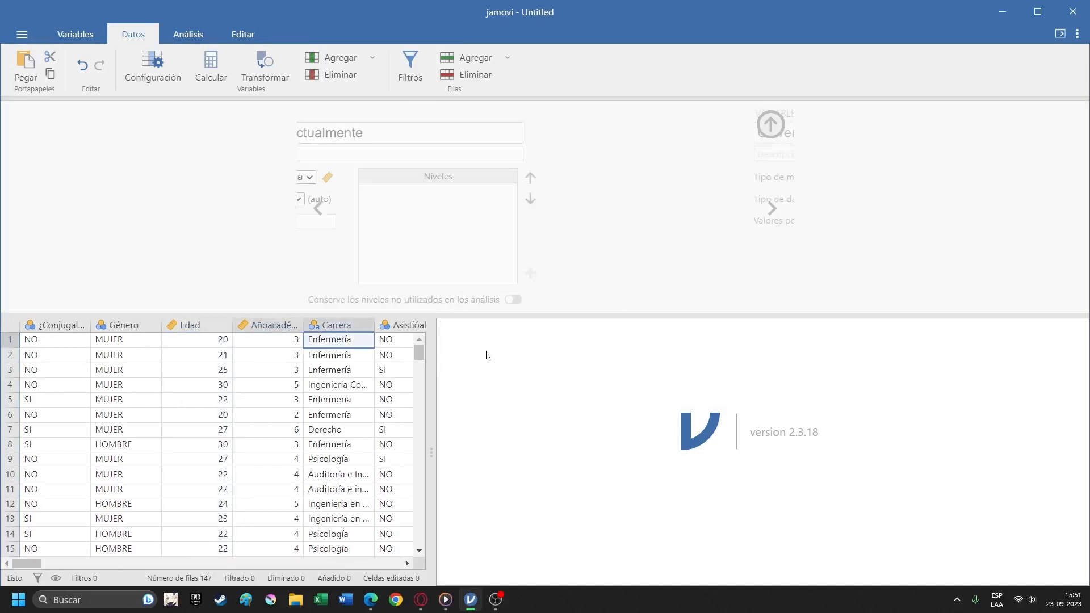
key("Right")
key("Right")
key("Right")
key("Right")
key("Right")
key("Right")
key("Right")
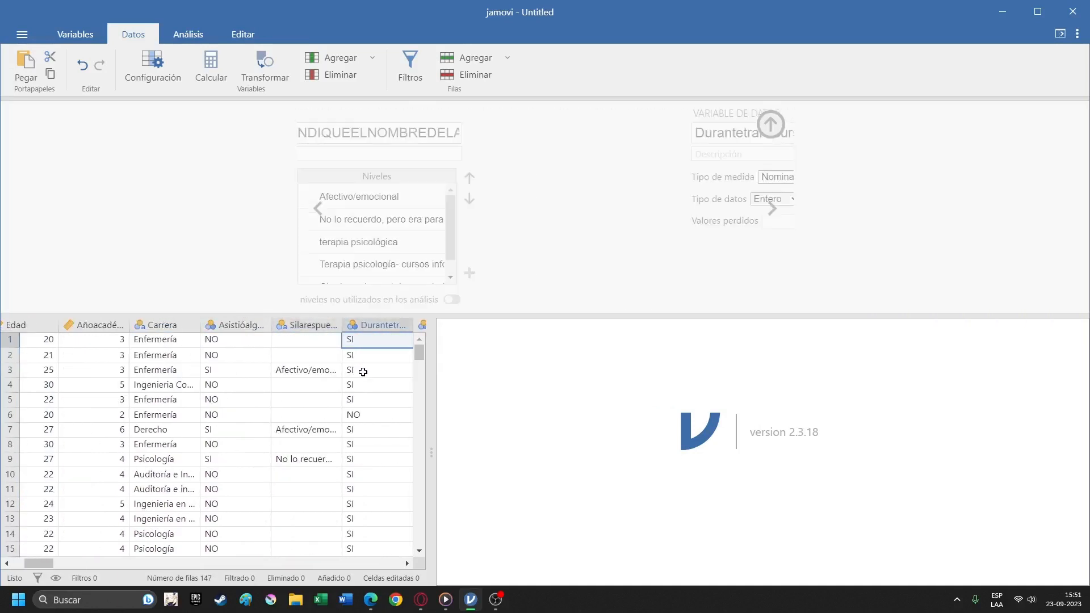
key("Right")
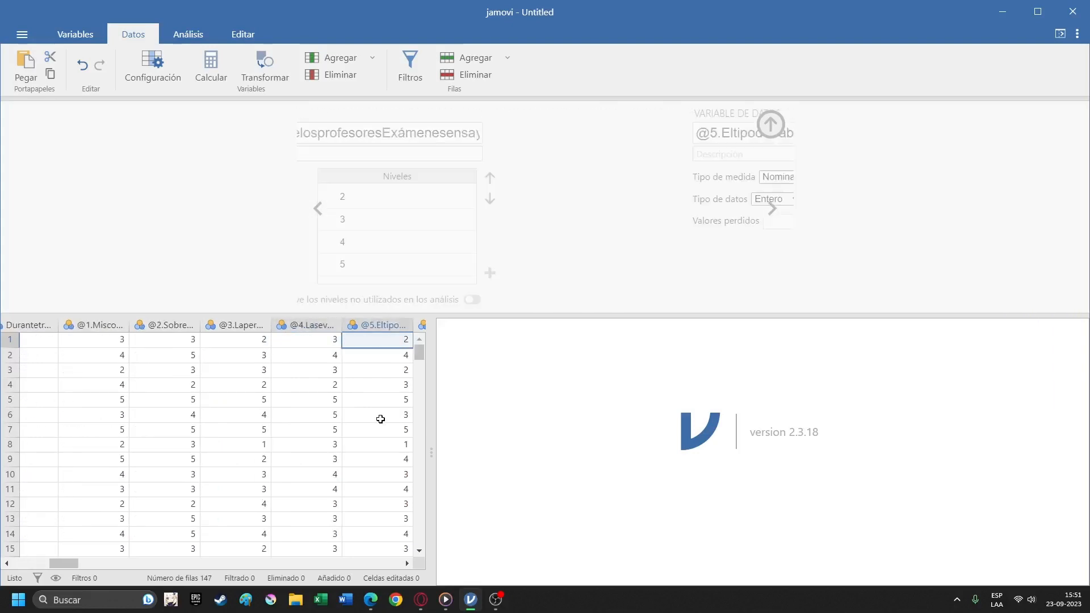
left_click(127, 345)
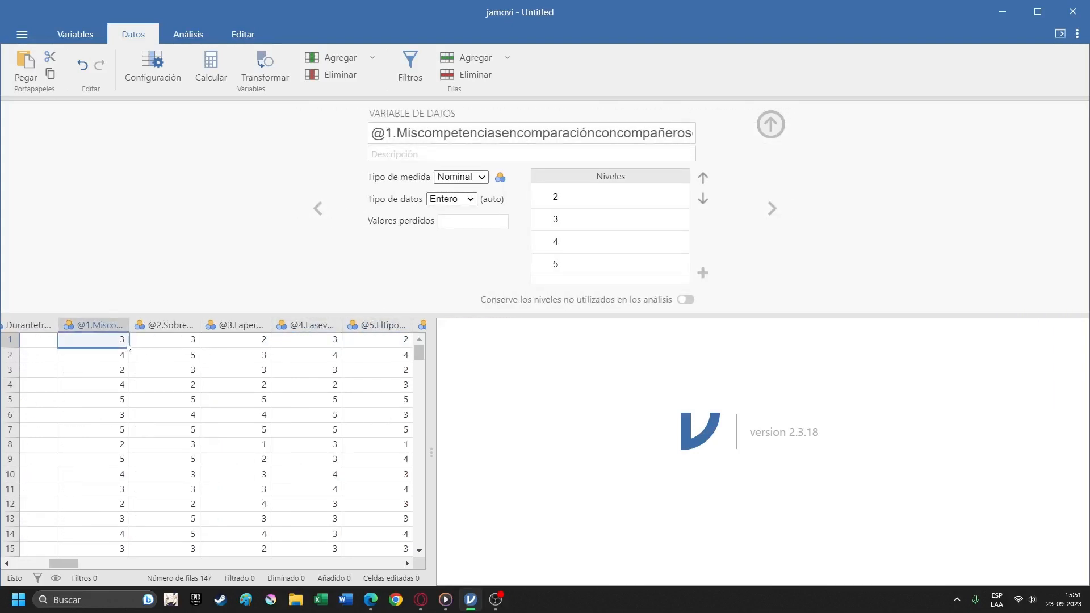
left_click(500, 133)
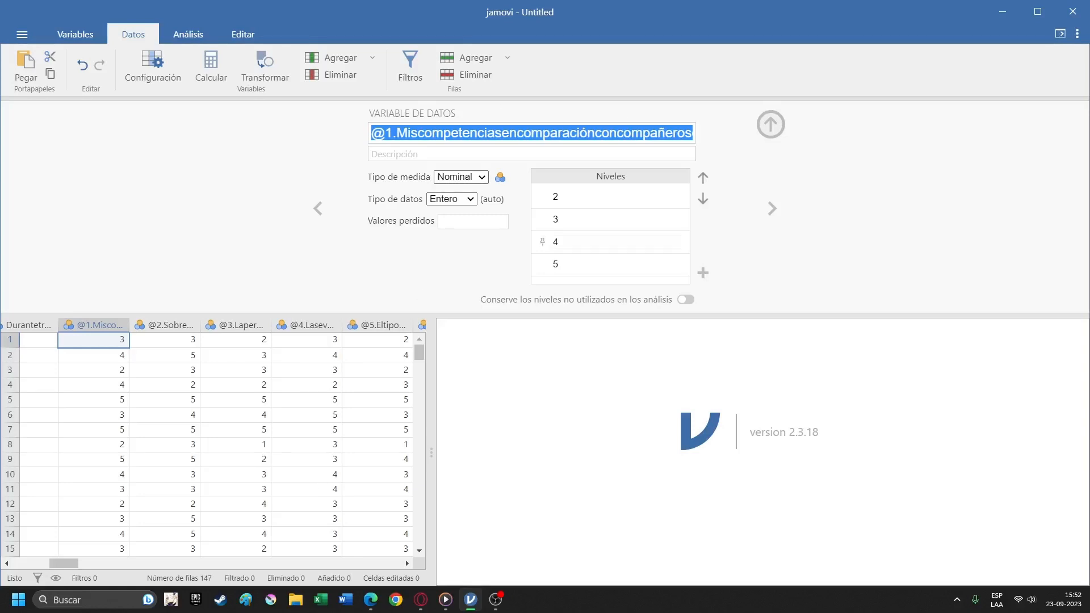
left_click(95, 324)
left_click_drag(106, 322, 465, 335)
left_click_drag(304, 328, 37, 344)
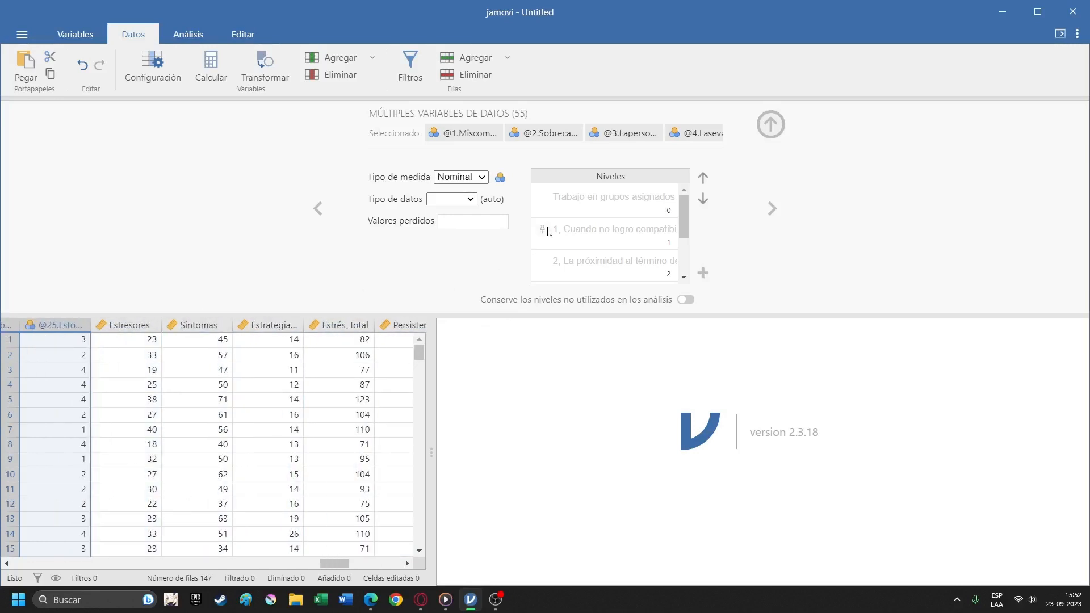
left_click(461, 177)
left_click(473, 213)
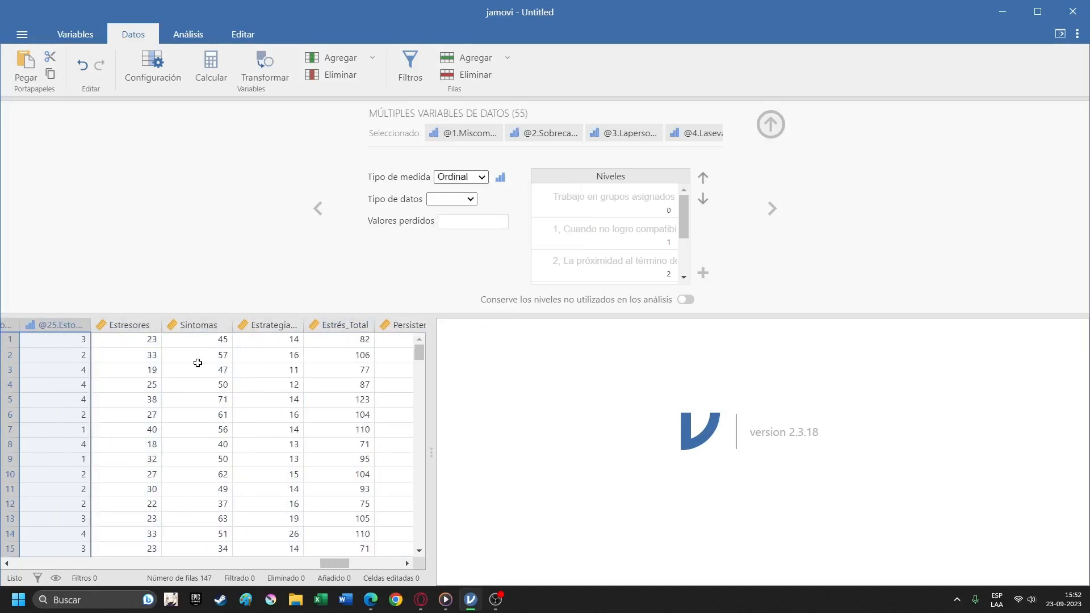
Go back through the questionnaire items from Estresores and examine the measure type and levels of the @6.Somnolencia item.
left_click(127, 354)
key("Left")
key("Left")
key("Left")
key("Left")
key("Left")
key("Left")
key("Left")
key("Left")
key("Left")
key("Left")
key("Left")
key("Left")
key("Left")
key("Left")
key("Left")
key("Left")
key("Left")
key("Left")
key("Left")
key("Left")
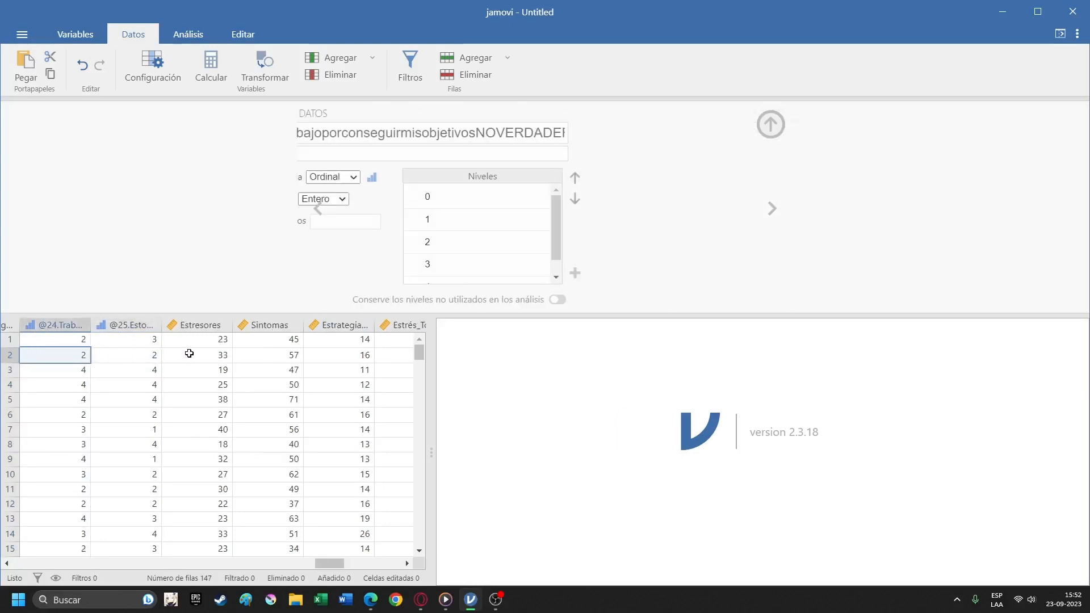
key("Left")
key("Left")
key("Left")
key("Left")
key("Left")
key("Left")
key("Left")
key("Left")
key("Left")
key("Left")
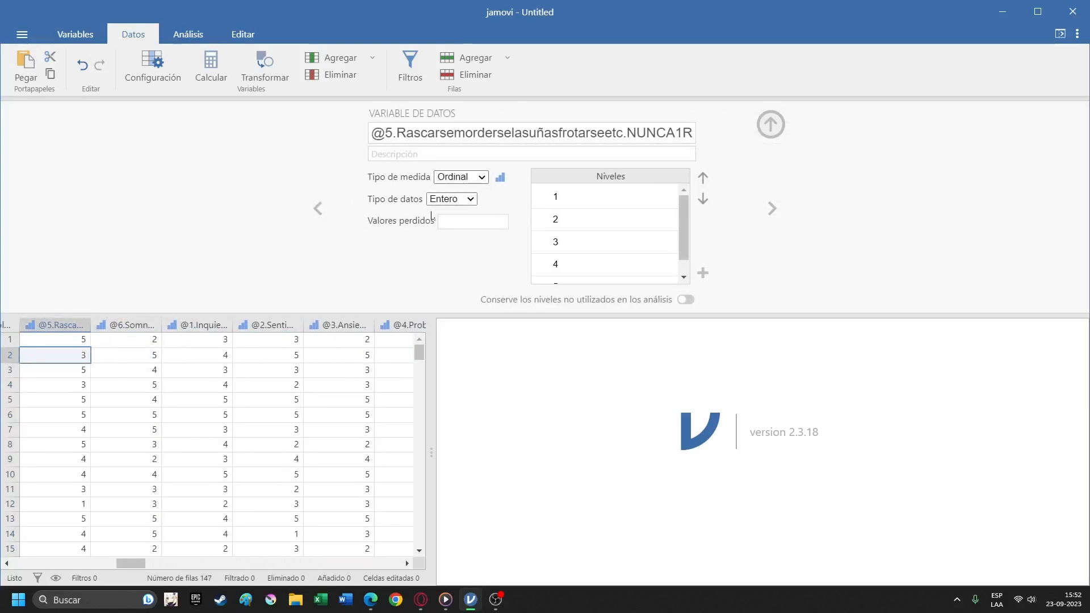
key("Right")
key("Up")
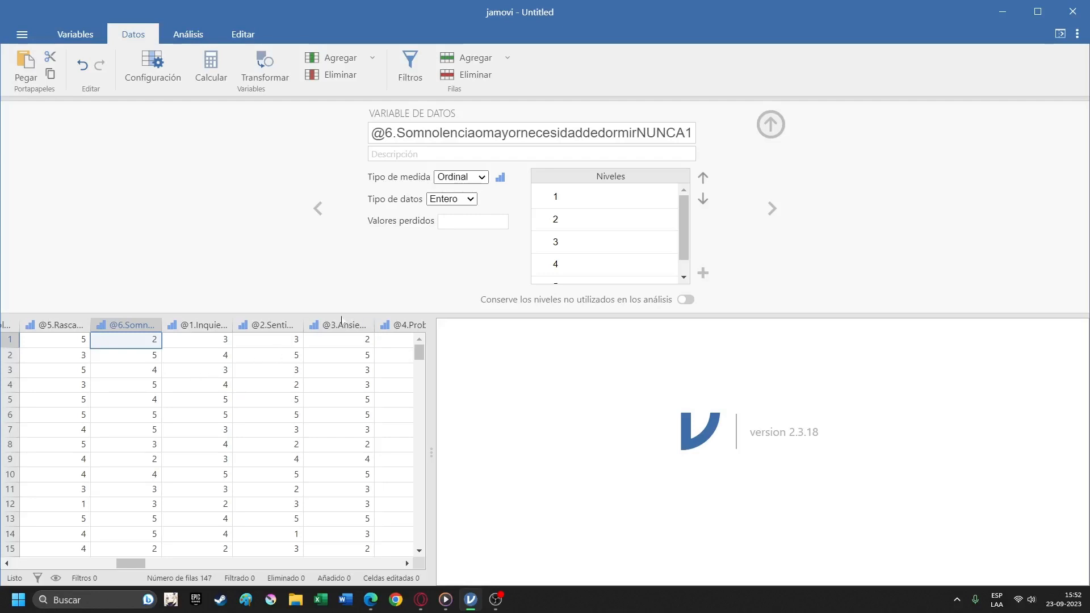
Look over the remaining items before @6.Somnolencia, going back to the settings of Género.
scroll(189, 352, "down", 3)
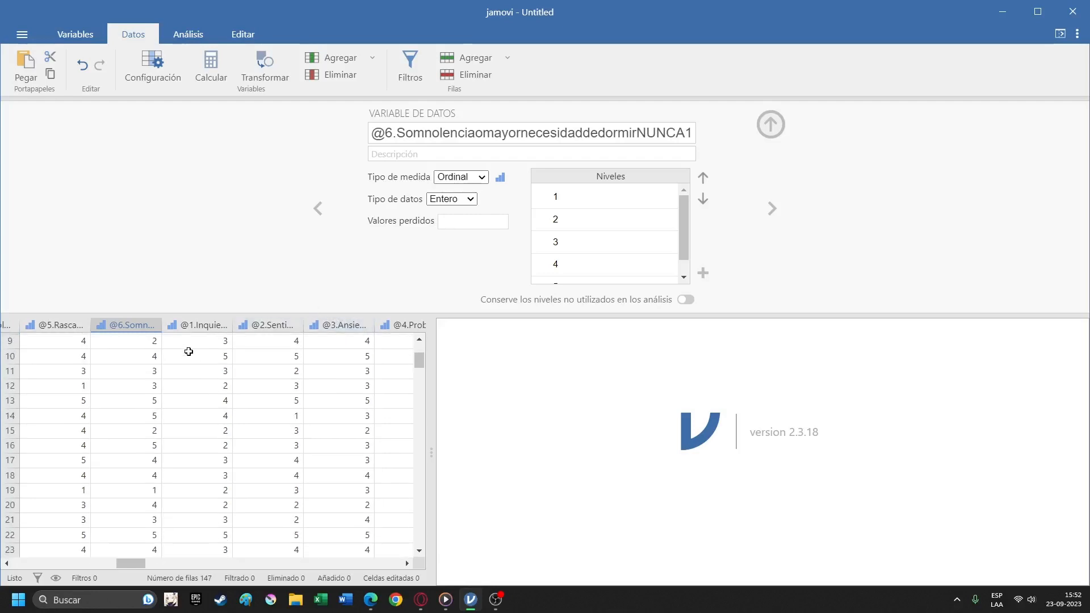
key("Left")
key("Left")
key("Left")
key("Left")
key("Left")
key("Left")
key("Left")
key("Left")
key("Left")
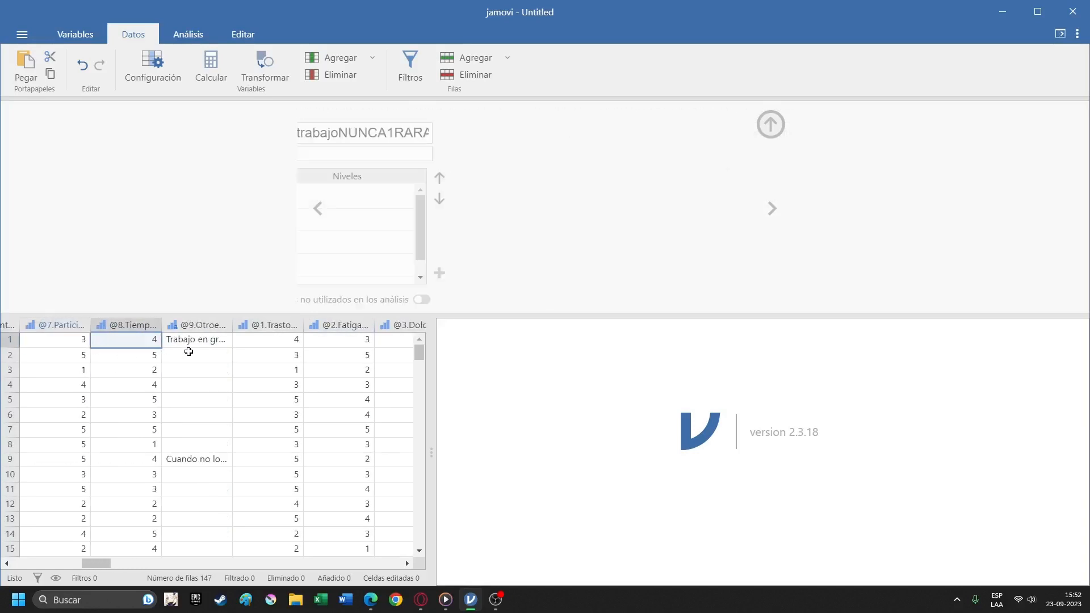
key("Left")
key("Left")
key("Left")
key("Left")
key("Left")
key("Left")
key("Left")
key("Left")
key("Left")
key("Left")
key("Right")
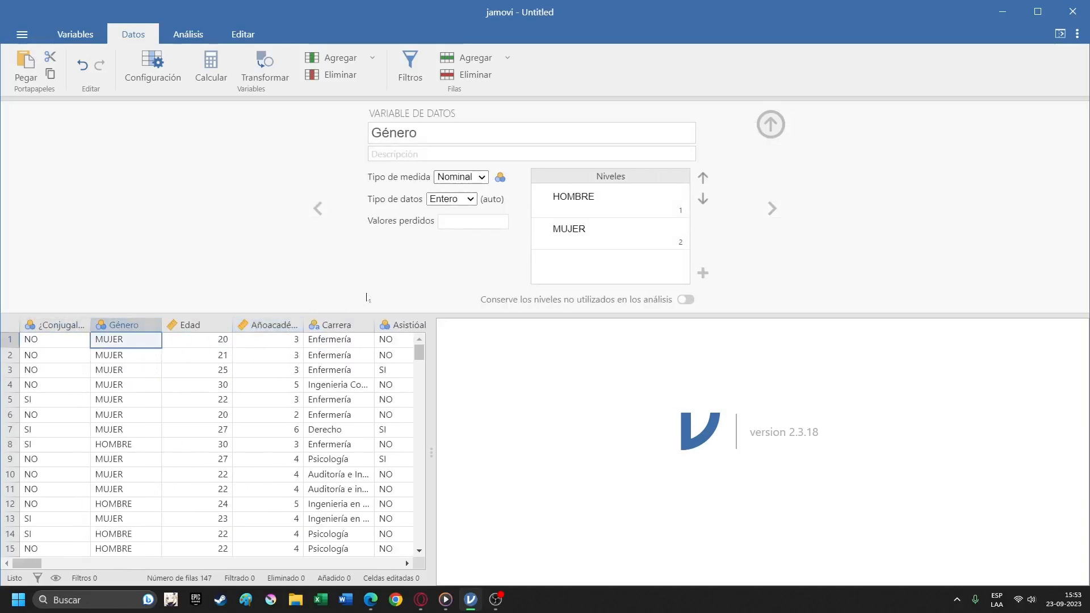
Examine the Carrera values and the neighbouring attendance and therapy variables, then return to ¿Conjugalosestudioscontrabajo.
scroll(347, 392, "down", 5)
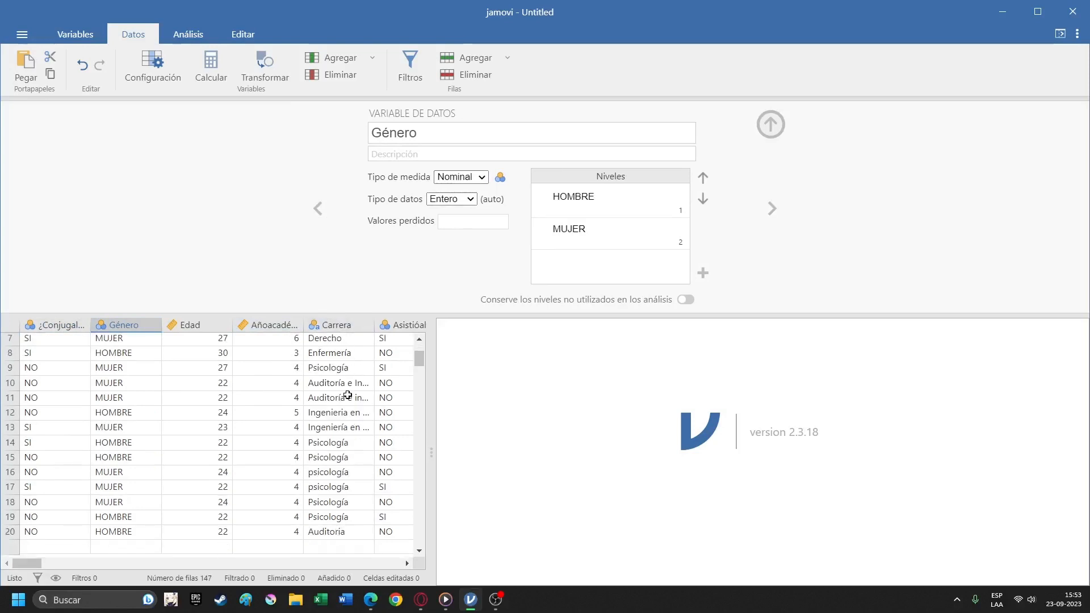
left_click(348, 476)
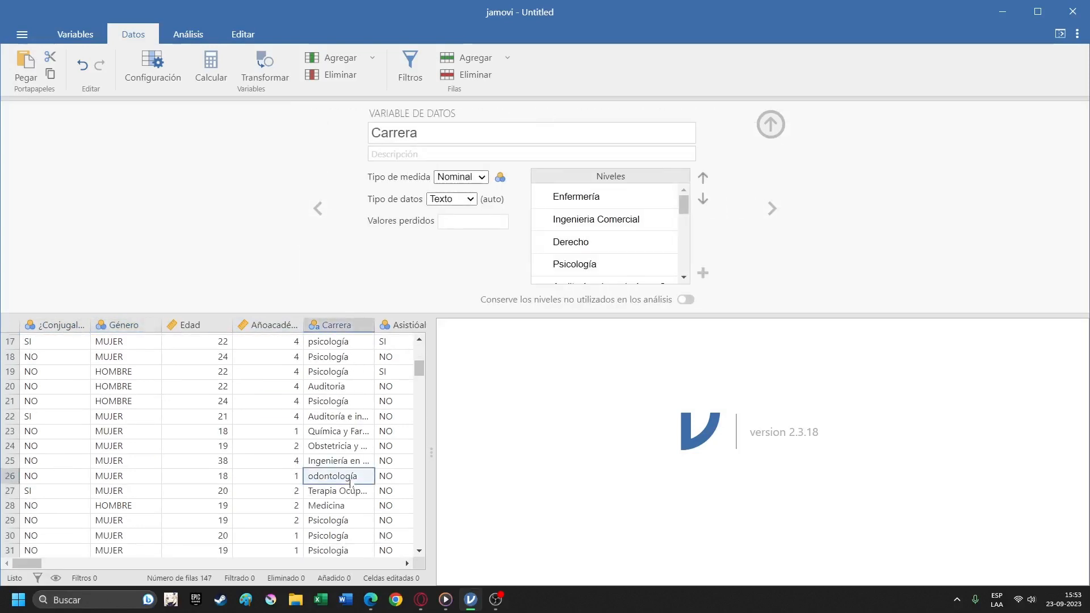
key("Right")
key("Right")
key("Right")
key("Right")
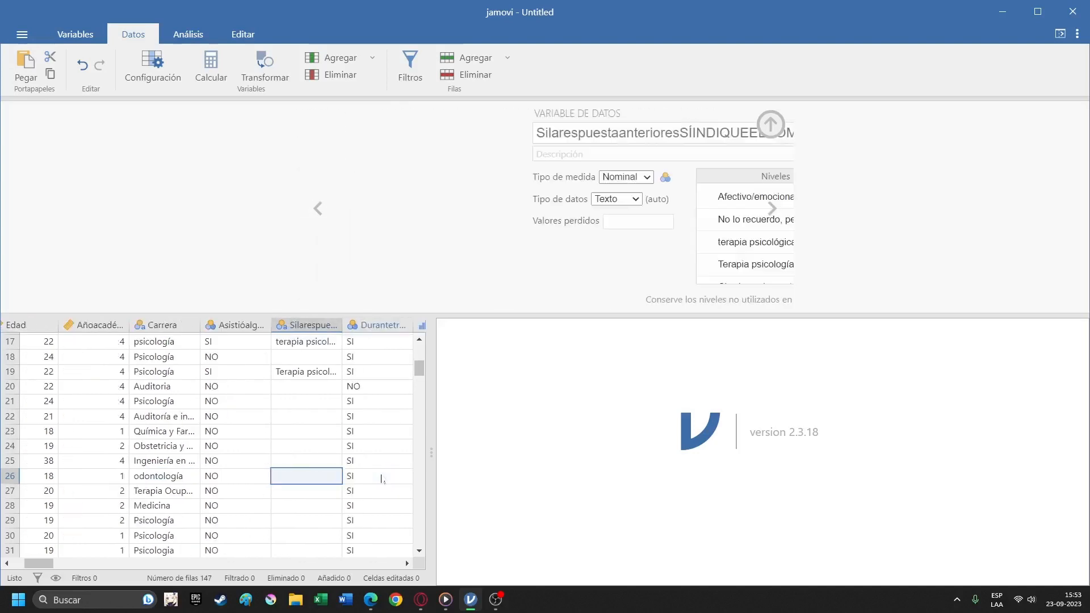
key("Left")
key("Left")
key("Left")
key("Left")
key("Left")
key("Left")
key("Left")
key("Left")
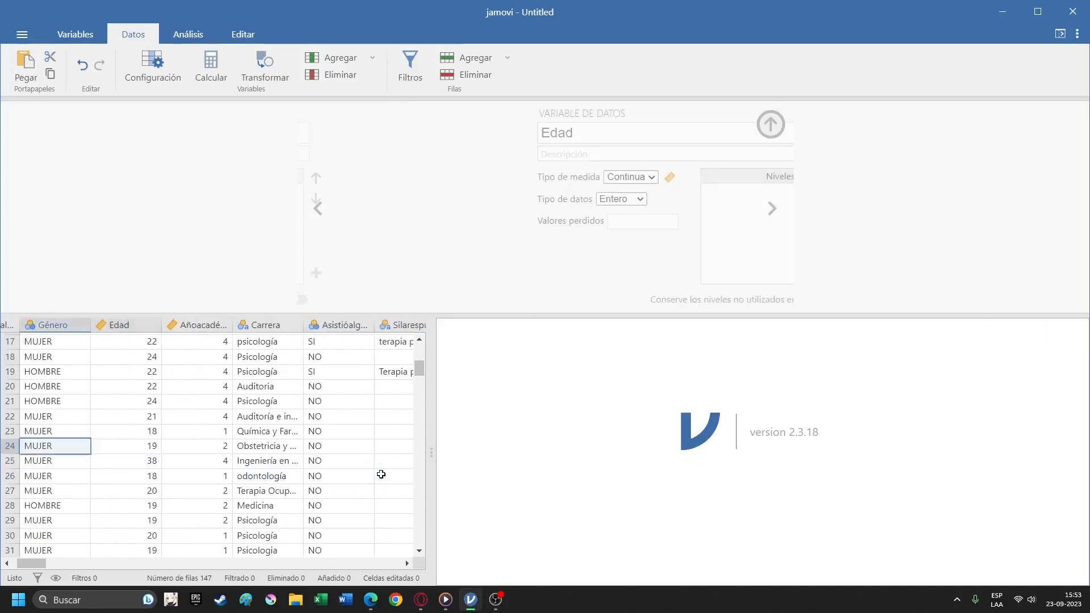
key("Up")
key("Up")
key("Up")
key("Up")
key("Up")
key("Up")
key("Up")
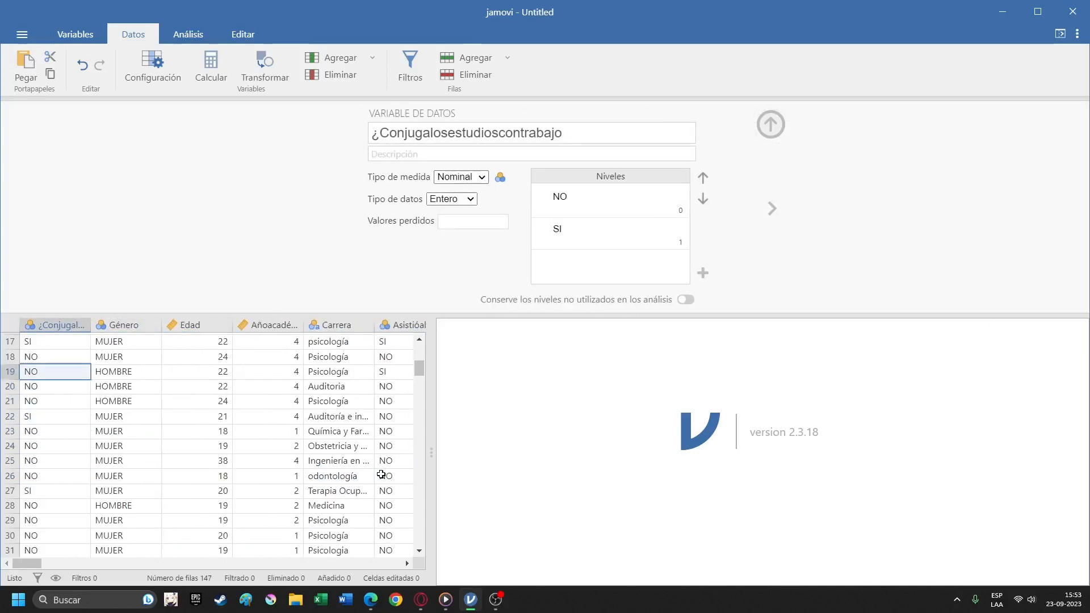
Return to the @1.Miscompetencias item and highlight its full variable name.
key("Right")
key("Right")
key("Right")
key("Right")
key("Right")
key("Right")
key("Right")
key("Right")
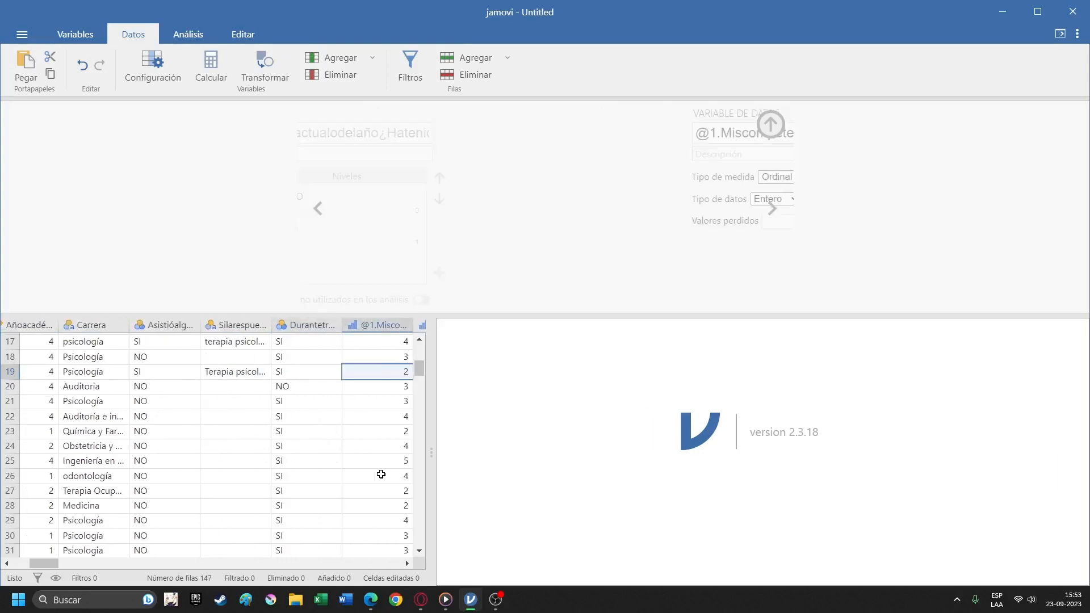
key("Right")
key("Left")
key("Up")
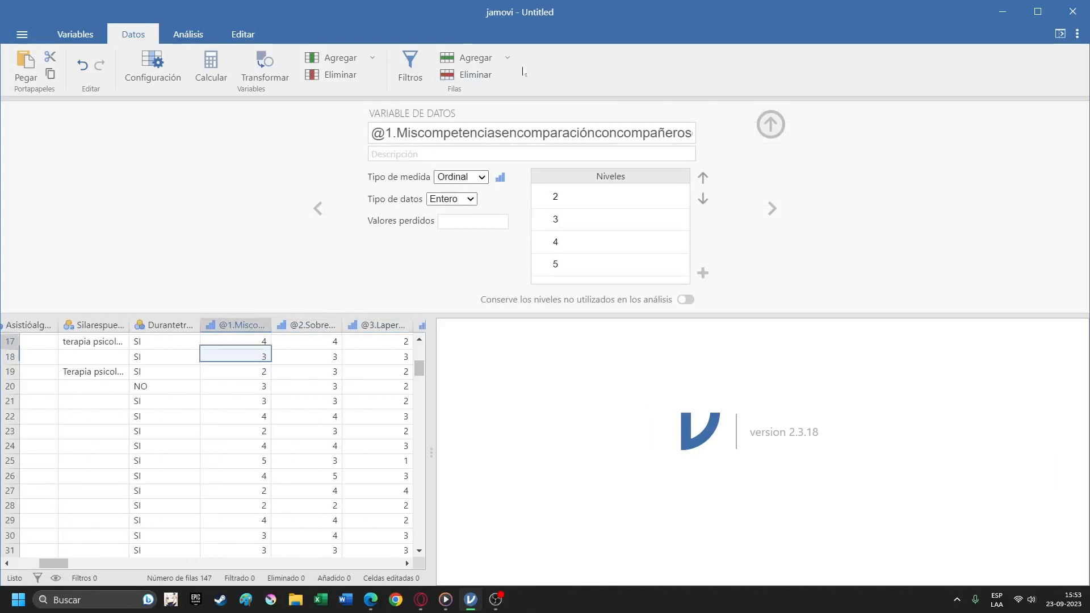
key("Up")
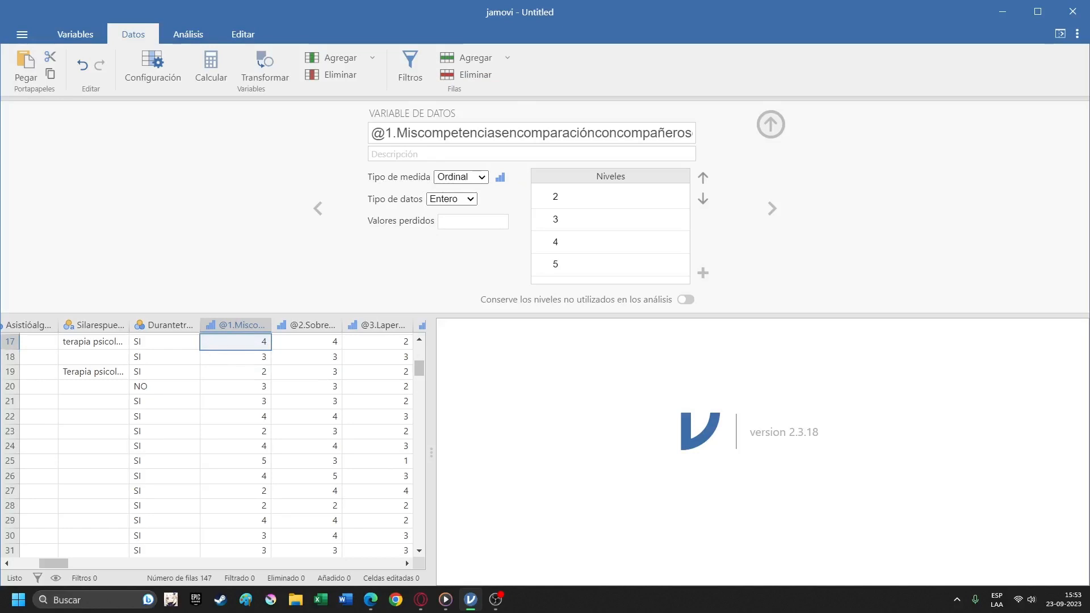
left_click(531, 133)
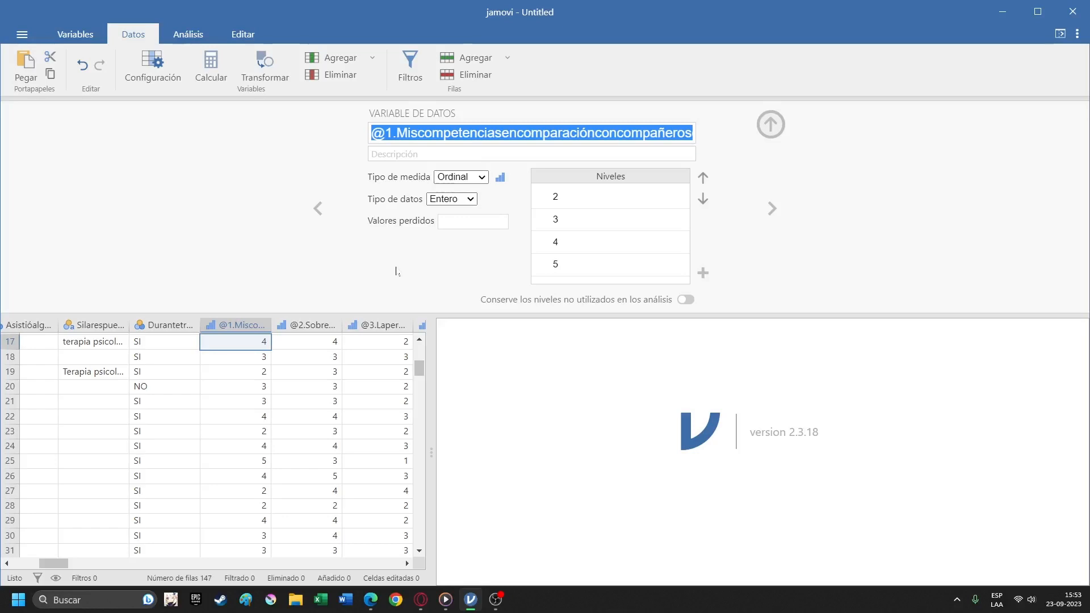
Go through the remaining questionnaire items to the scale totals and examine the settings of Estresores.
left_click(302, 358)
key("Right")
key("Right")
key("Right")
key("Right")
key("Right")
key("Right")
key("Right")
key("Right")
key("Right")
key("Right")
key("Right")
key("Right")
key("Right")
key("Right")
key("Right")
key("Right")
key("Right")
key("Right")
key("Right")
key("Right")
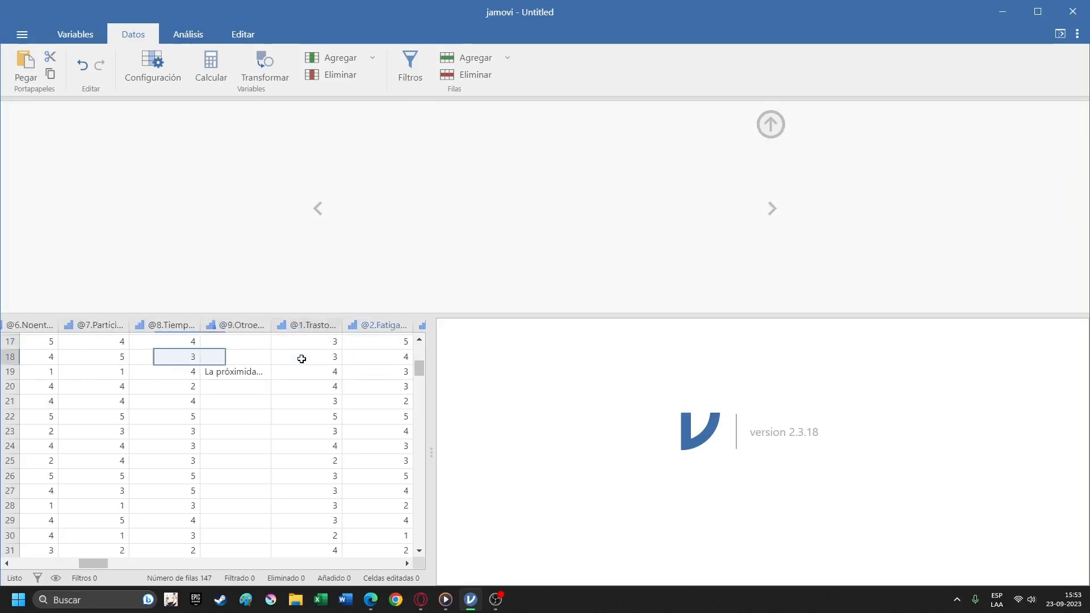
key("Right")
key("Right")
key("Right")
key("Right")
key("Right")
key("Right")
key("Right")
key("Right")
key("Right")
key("Right")
key("Right")
key("Right")
key("Right")
key("Right")
key("Right")
key("Right")
key("Right")
key("Right")
key("Right")
key("Right")
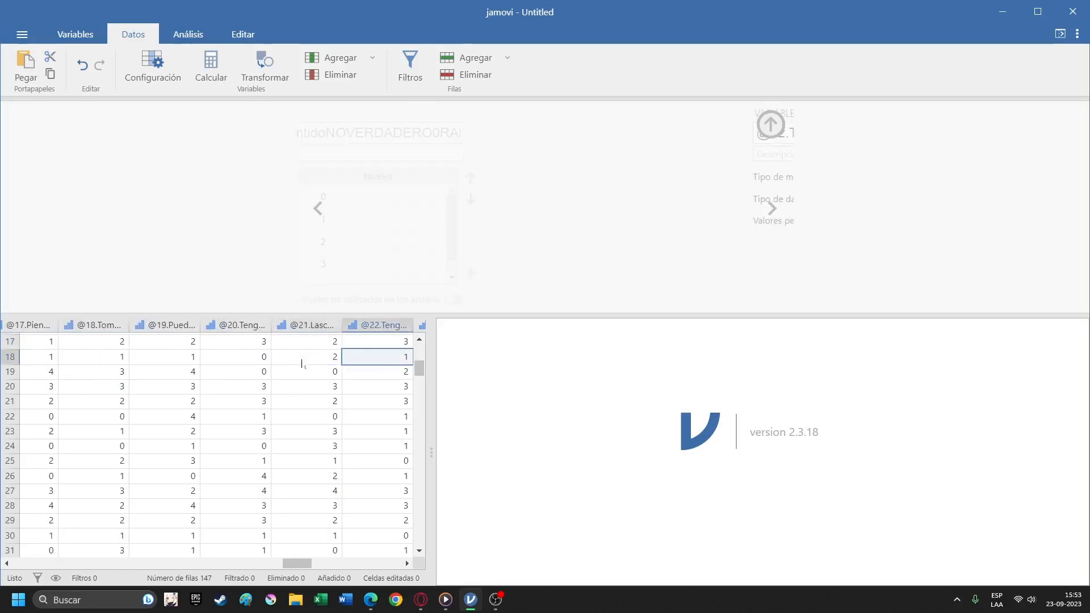
key("Right")
key("Right")
key("Right")
key("Right")
key("Left")
key("Left")
key("Left")
key("Left")
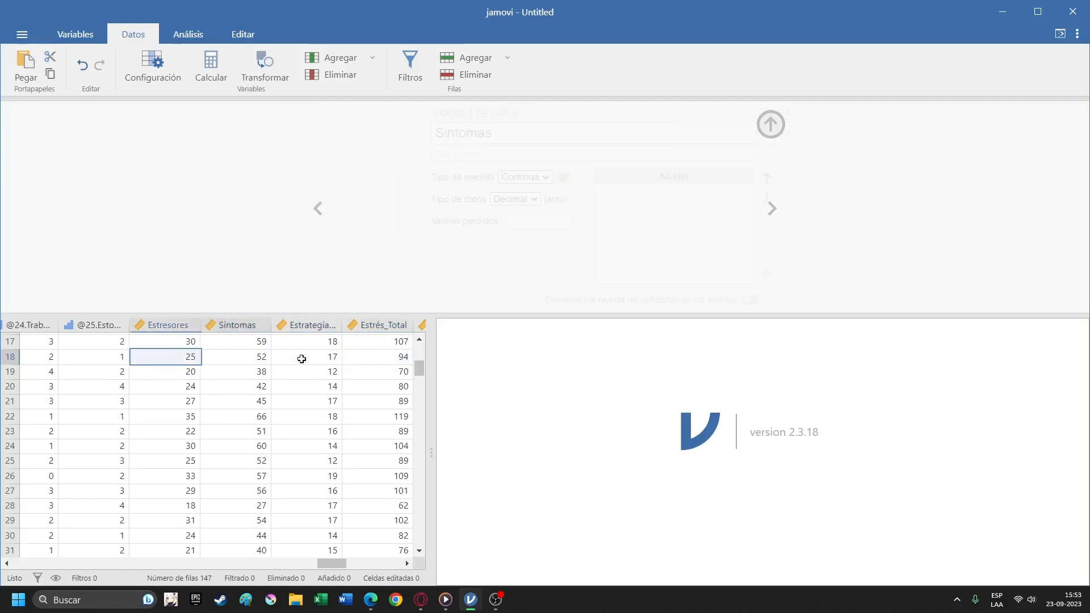
key("Right")
key("Up")
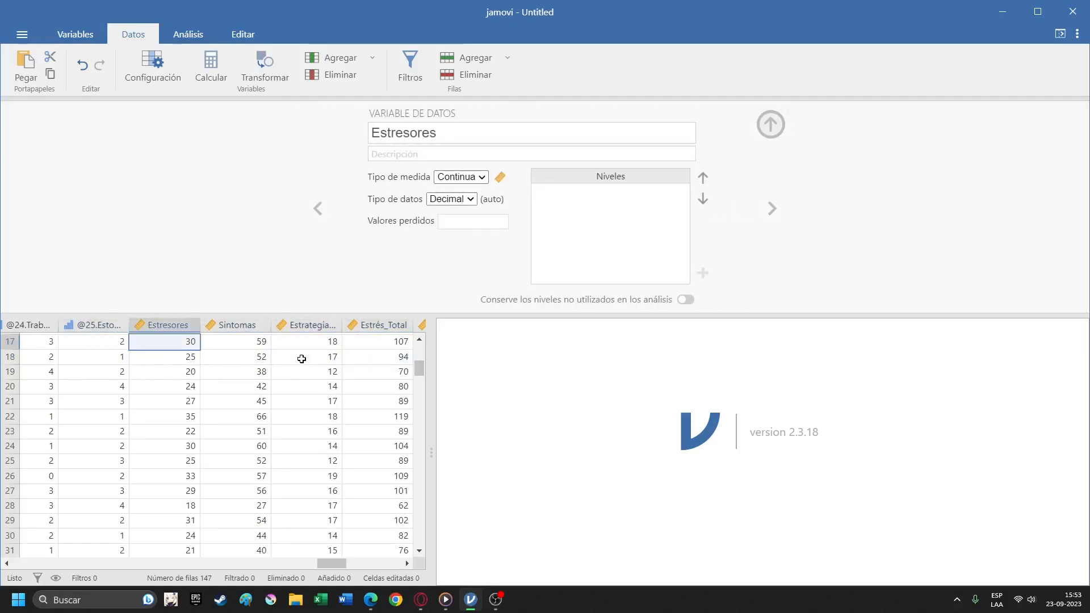
Examine the settings of Sintomas and go back through the questionnaire items to @1.Miscompetencias, checking the neighbouring Durantetranscurso variable.
key("Right")
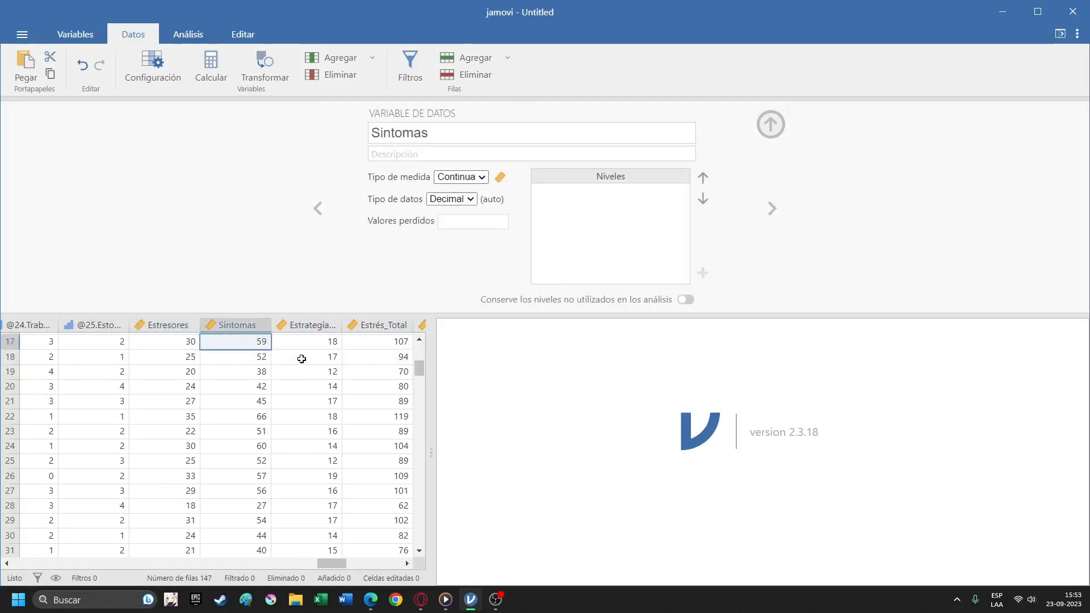
key("Left")
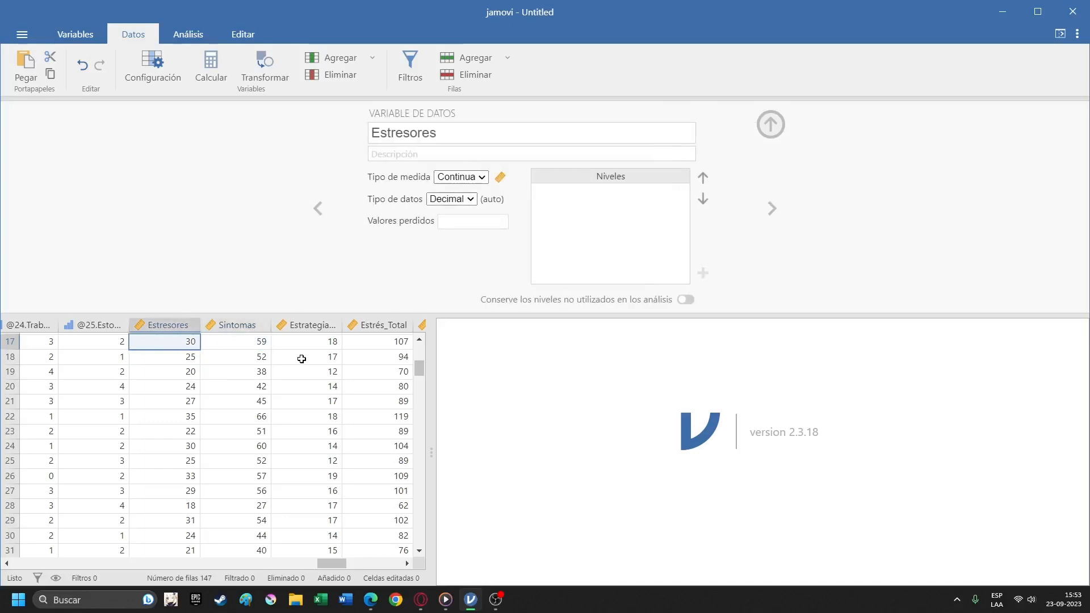
key("Left")
key("Left")
key("Left")
key("Left")
key("Left")
key("Left")
key("Left")
key("Left")
key("Left")
key("Left")
key("Left")
key("Left")
key("Left")
key("Left")
key("Left")
key("Left")
key("Left")
key("Left")
key("Left")
key("Left")
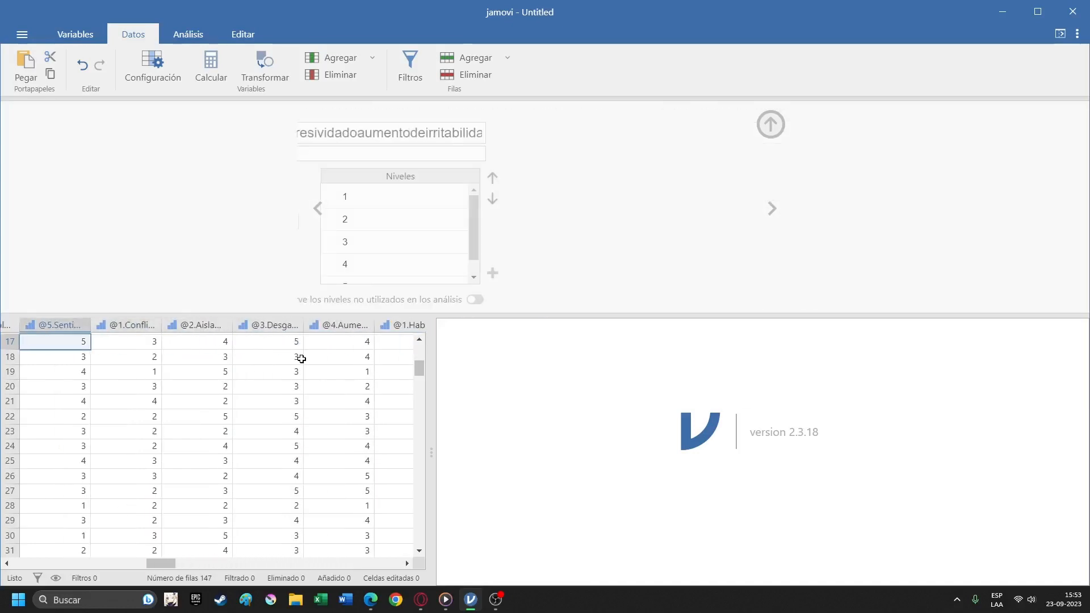
key("Left")
key("Left")
key("Left")
key("Left")
key("Left")
key("Left")
key("Left")
key("Left")
key("Left")
key("Left")
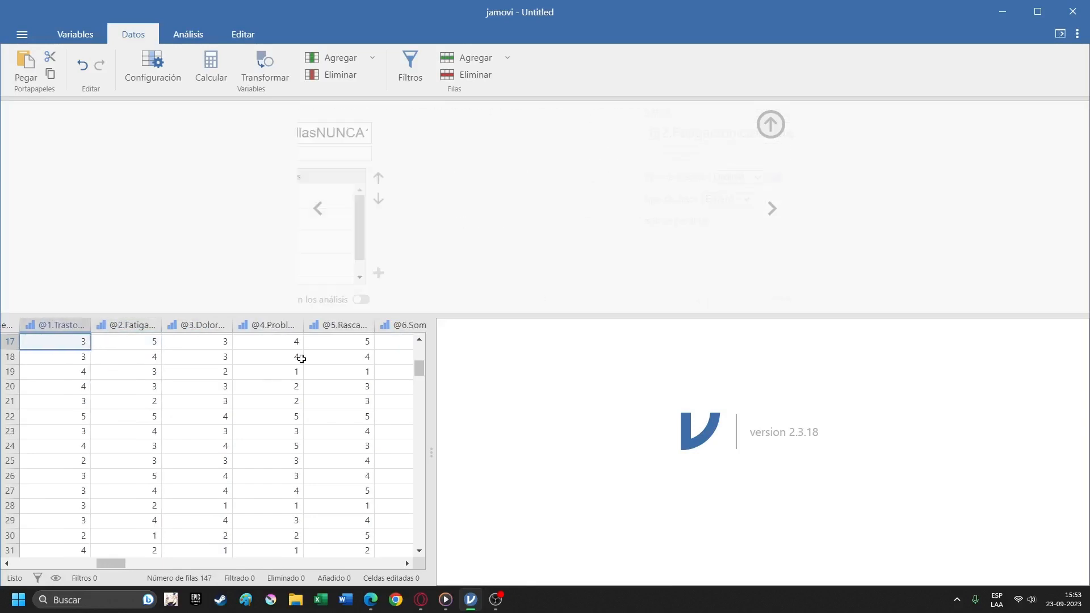
key("Left")
key("Left")
key("Left")
key("Left")
key("Left")
key("Left")
key("Left")
key("Left")
key("Left")
key("Left")
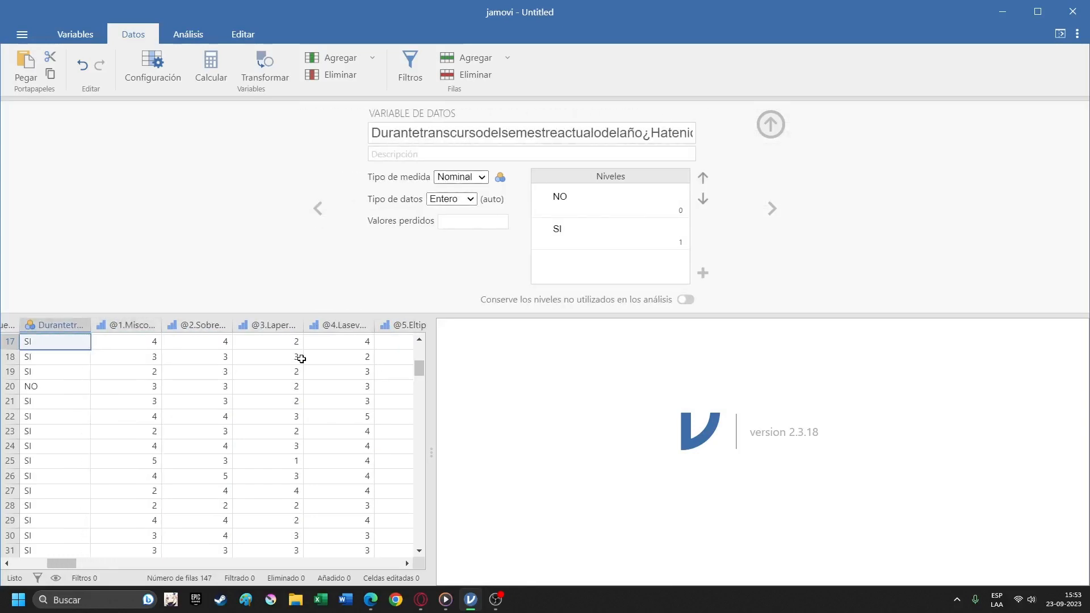
key("Left")
key("Right")
key("Right")
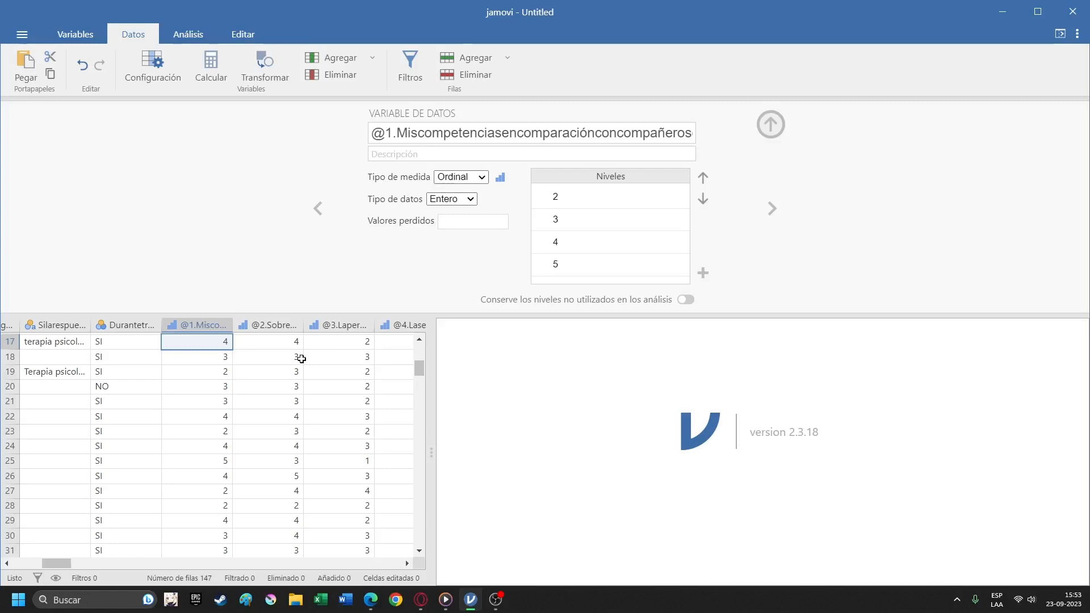
Compare the settings of @1.Miscompetencias and @2.Sobrecarga and look through the response values of the first item.
key("Right")
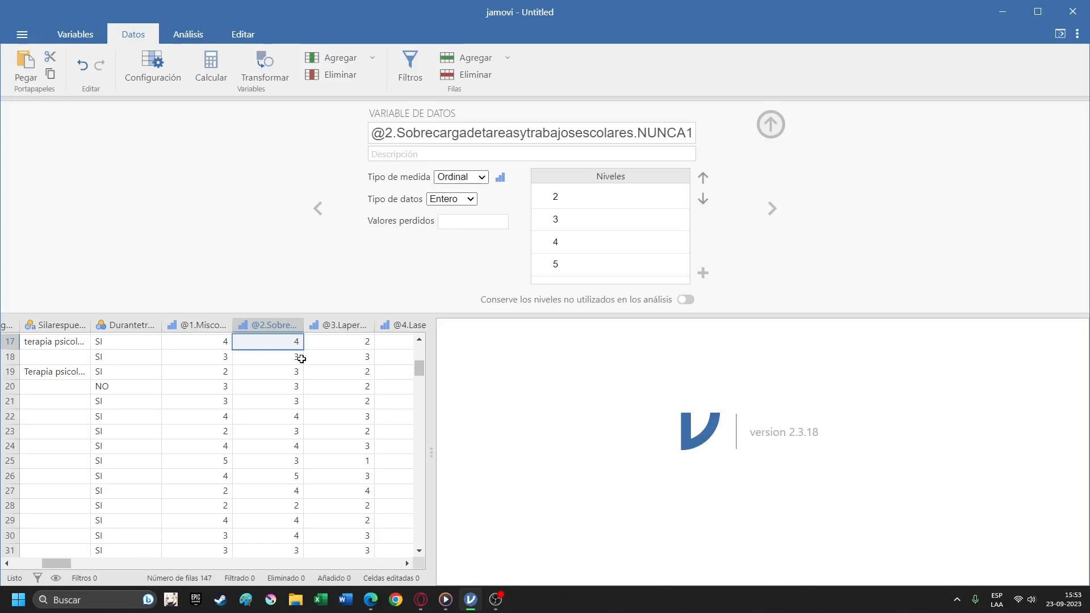
key("Left")
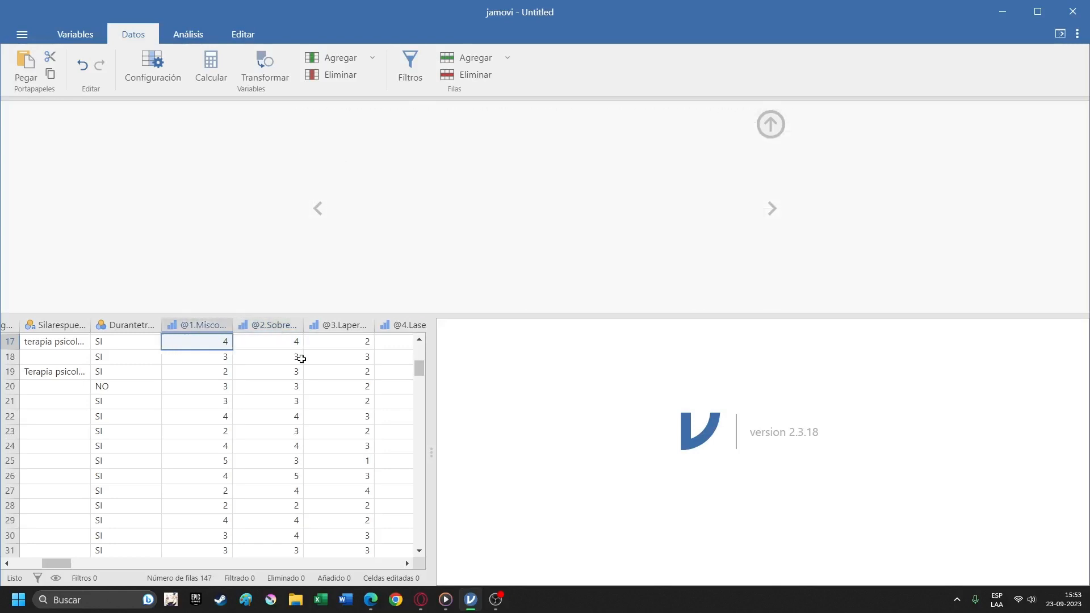
key("Right")
key("Left")
key("Right")
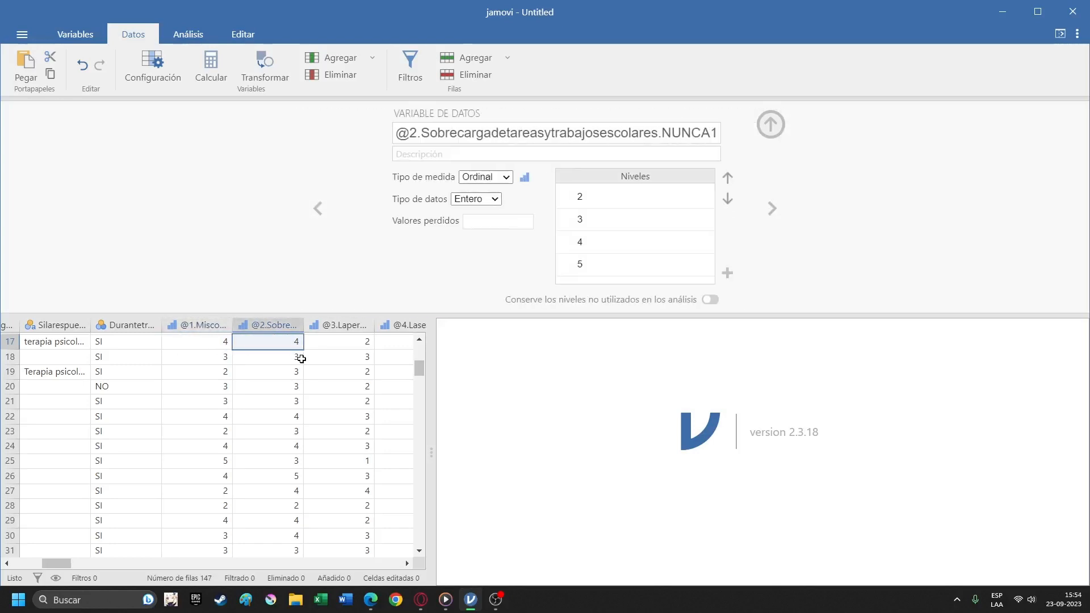
key("Left")
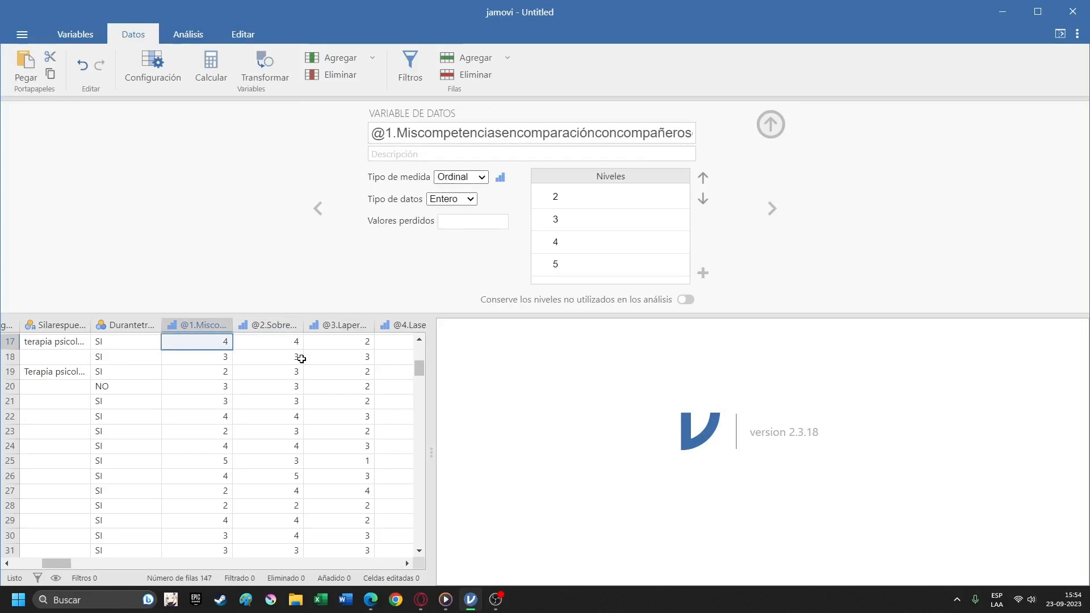
key("Left")
key("Right")
scroll(211, 349, "down", 3)
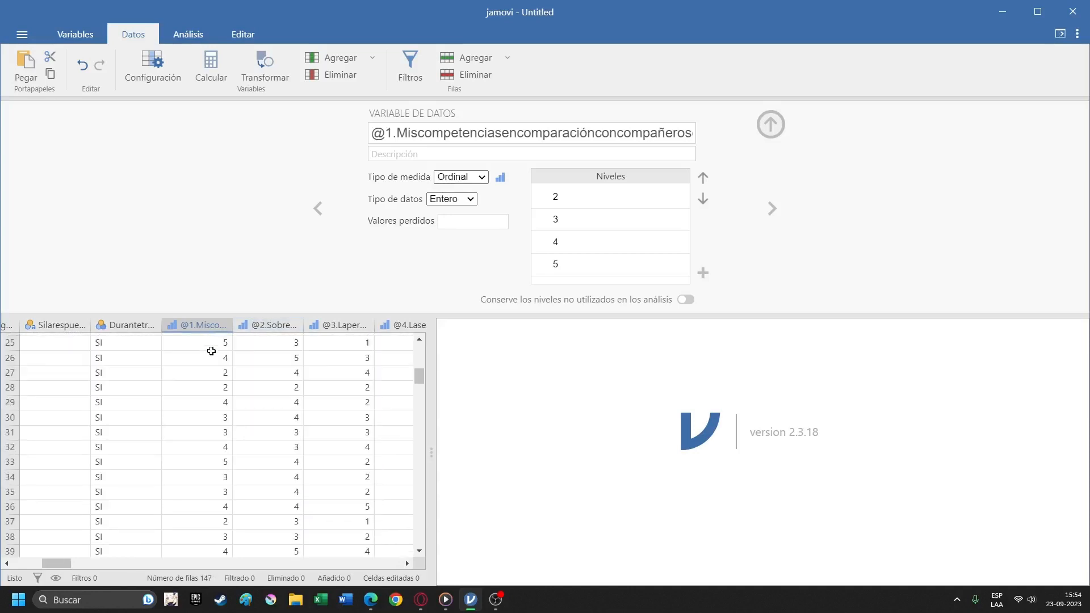
scroll(211, 351, "up", 8)
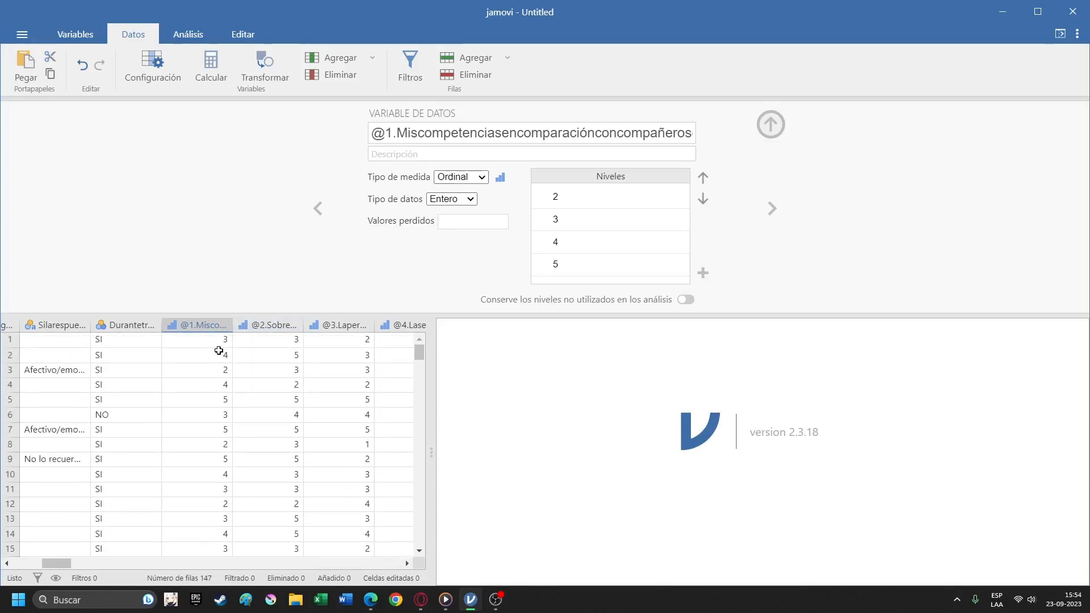
Create a transformed variable from the @1.Miscompetencias item.
left_click(219, 344)
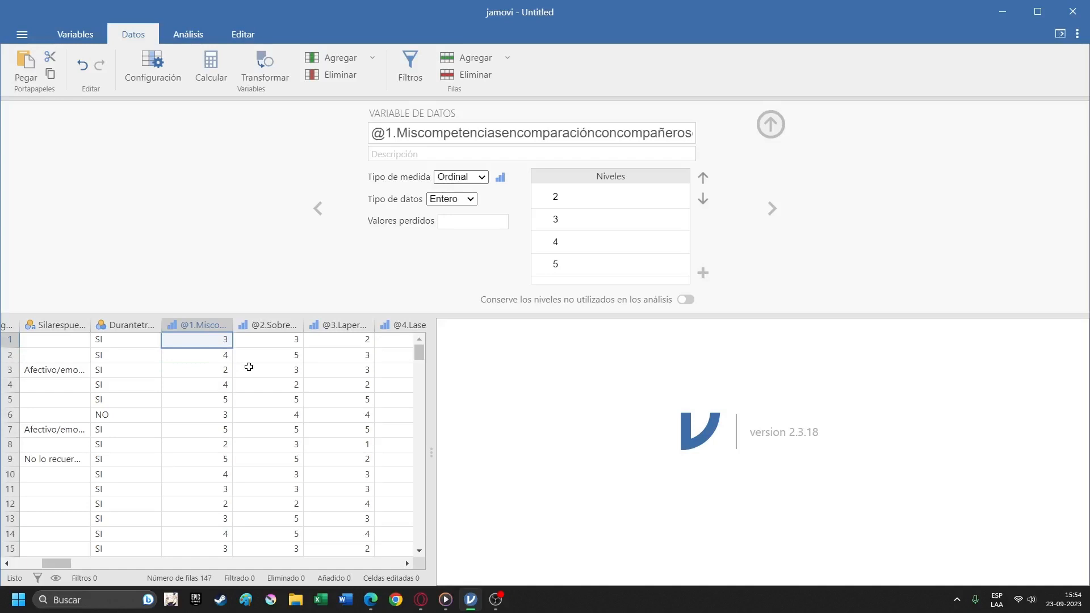
right_click(199, 332)
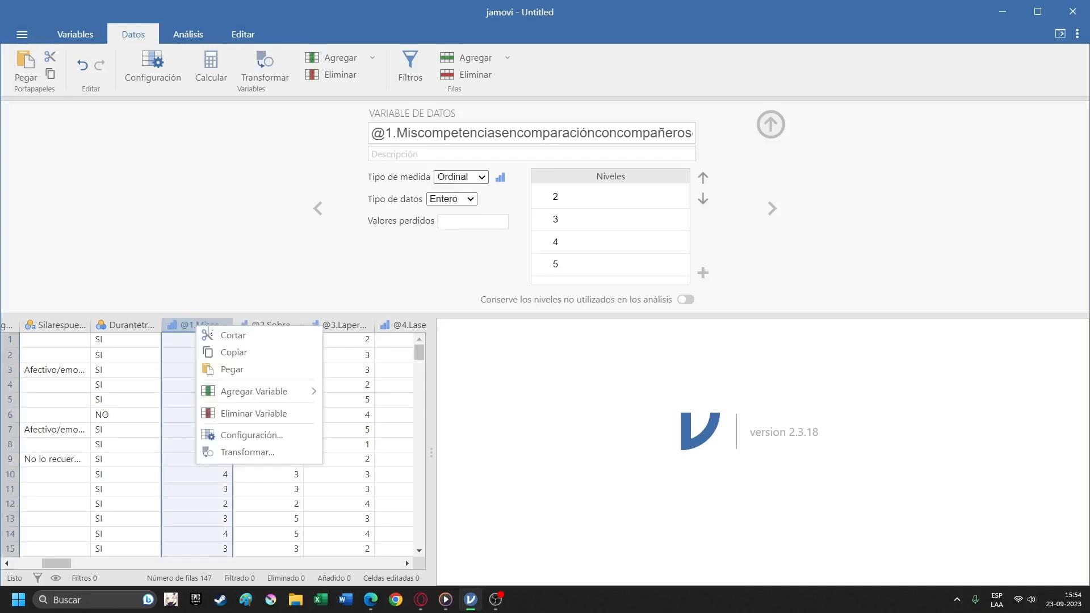
left_click(286, 453)
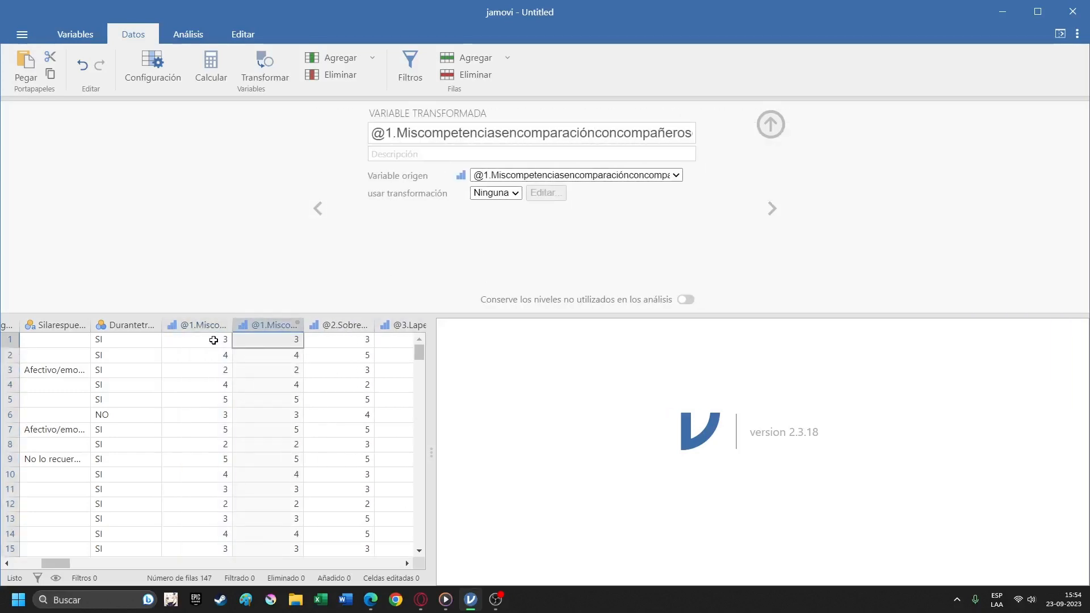
Create a new transformation for the transformed variable and name it Inversión.
left_click(507, 196)
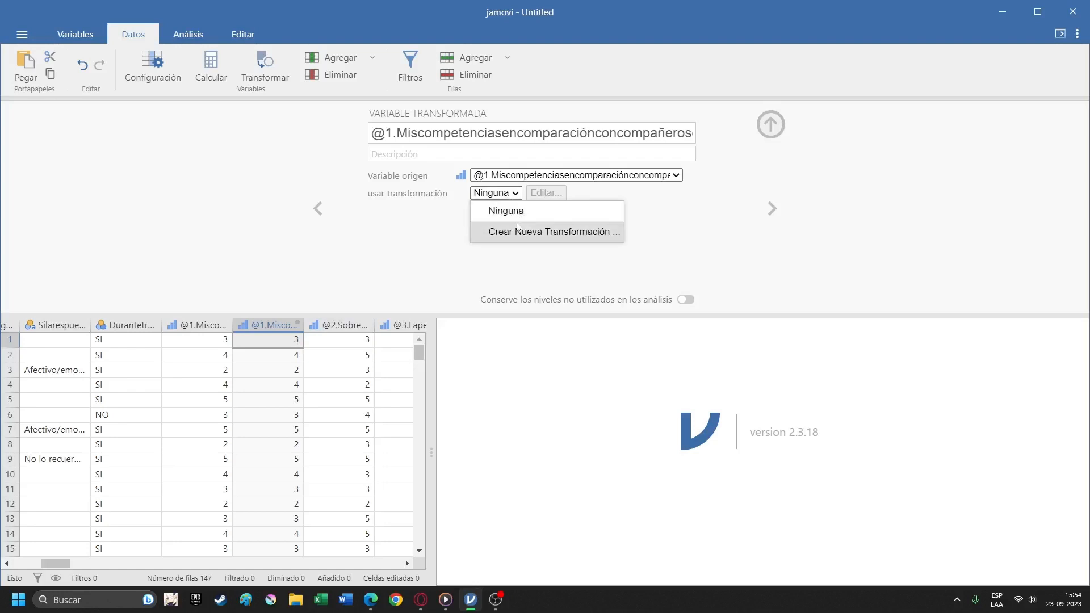
left_click(548, 231)
left_click(484, 153)
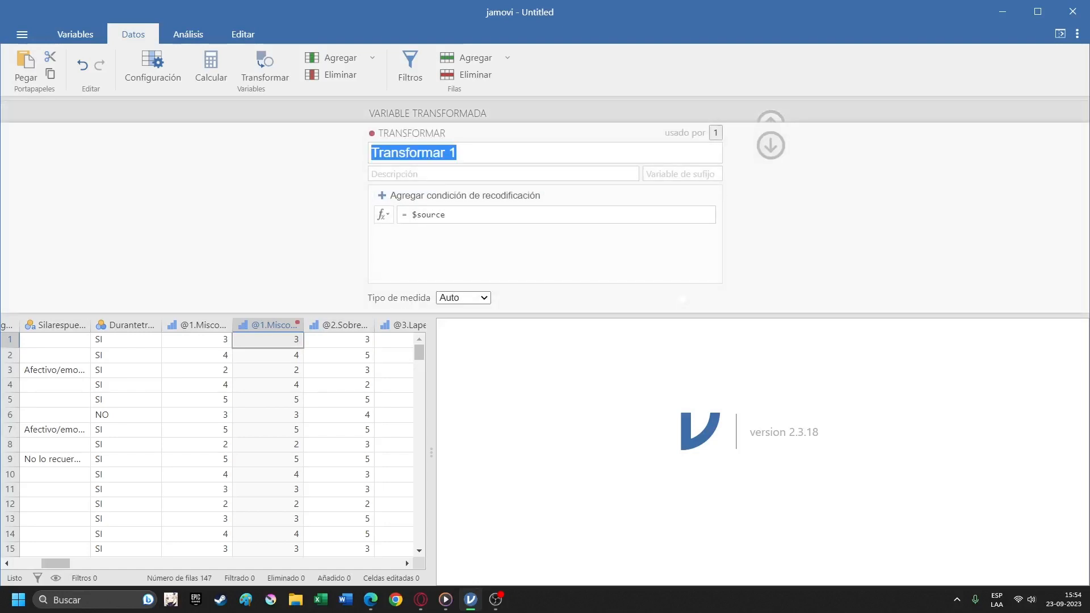
type("Invers")
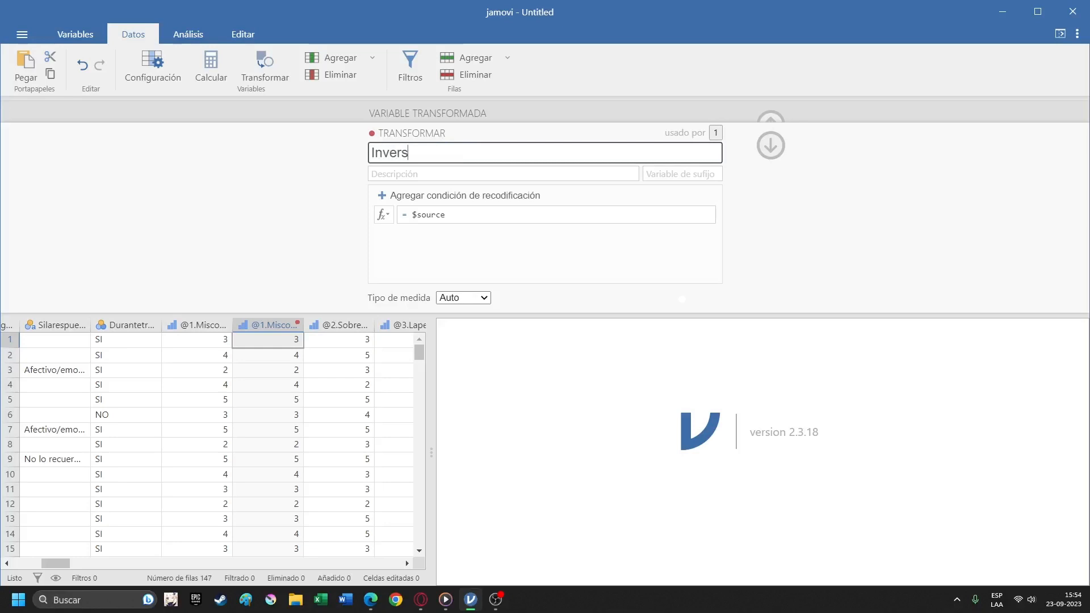
type("ión")
key("Return")
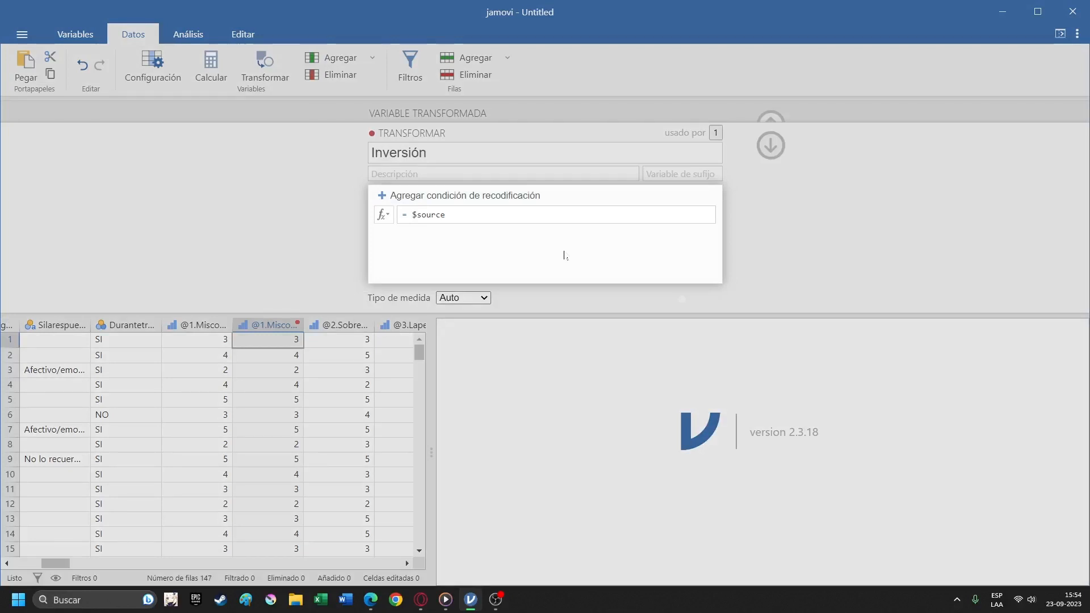
Add a recode condition to the Inversión transformation that turns source values == 5 into 1.
left_click(478, 195)
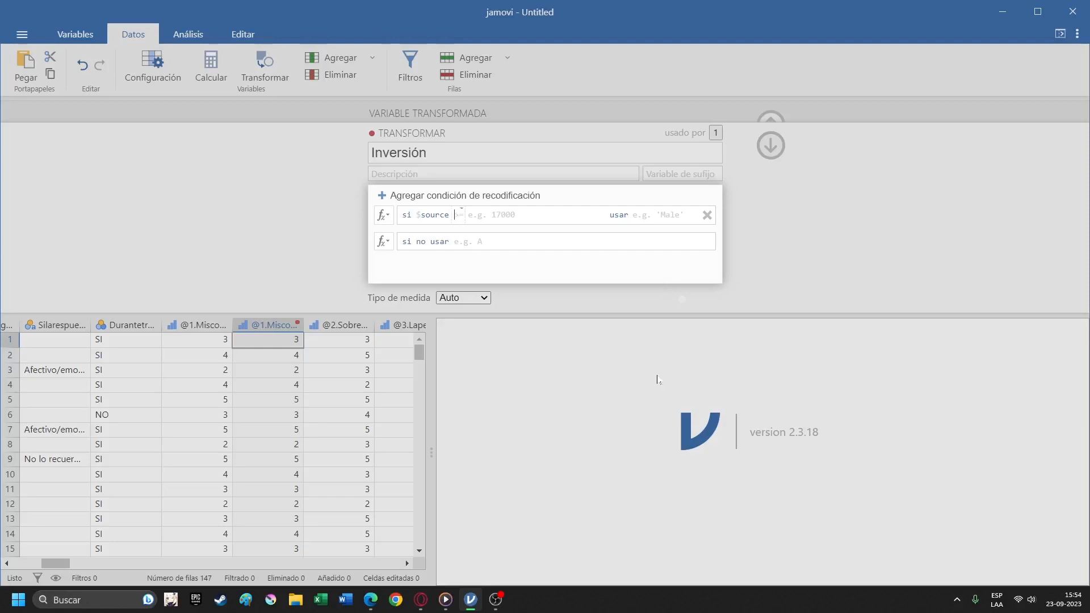
type("5")
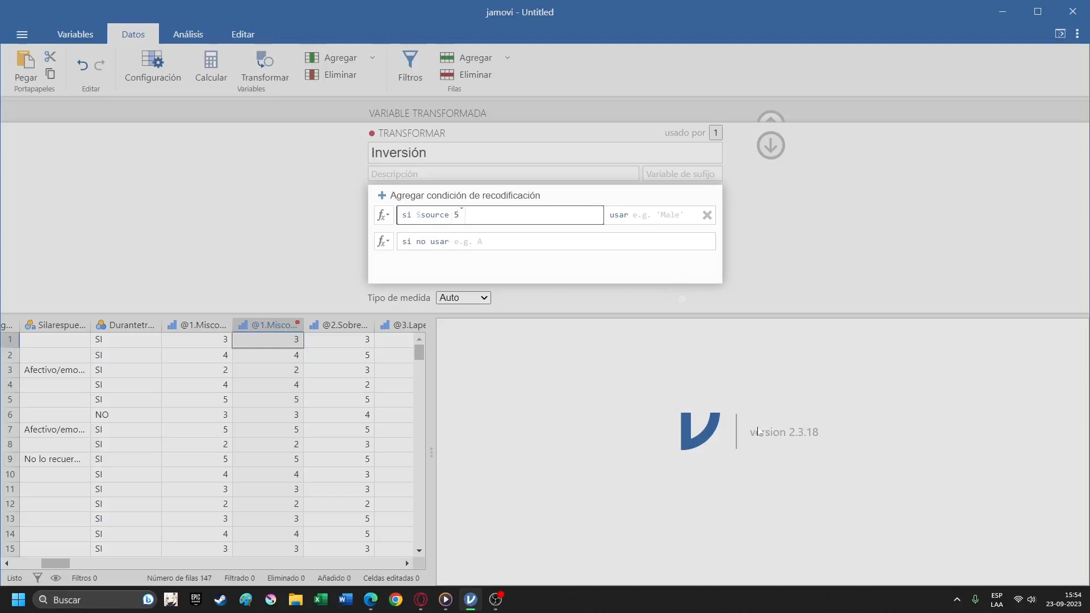
type("==")
key("Tab")
type("1")
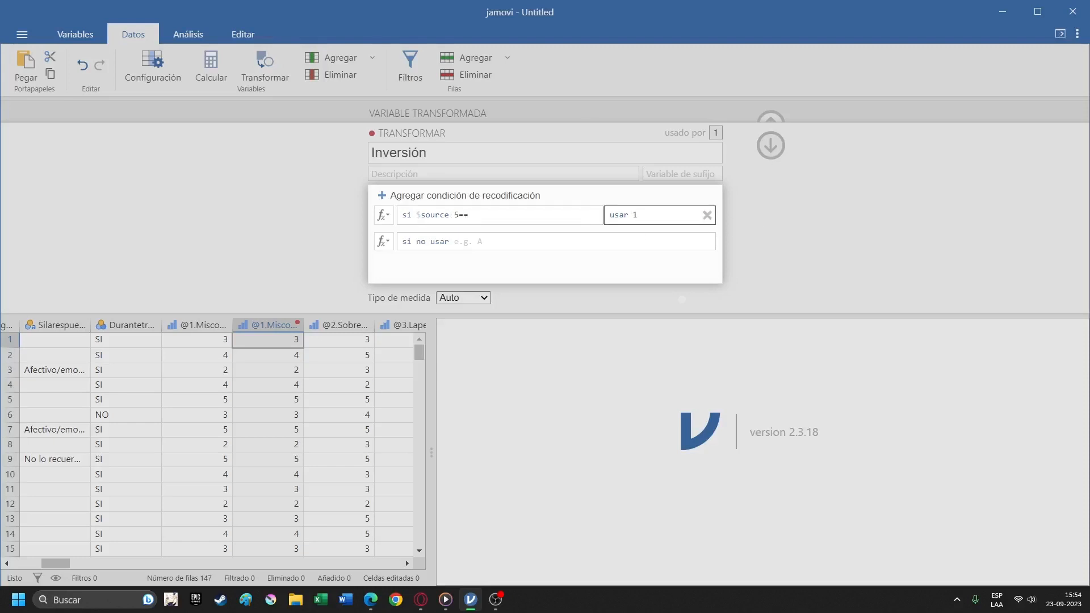
key("BackSpace")
key("shift+Tab")
left_click(469, 215)
key("BackSpace")
key("BackSpace")
key("BackSpace")
type("==")
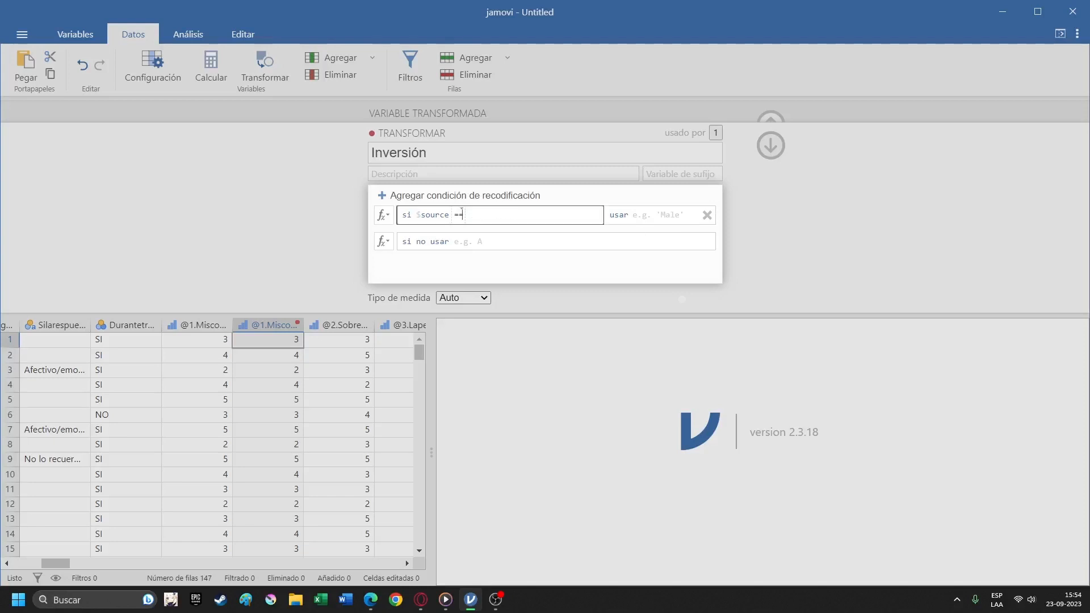
type(" 5")
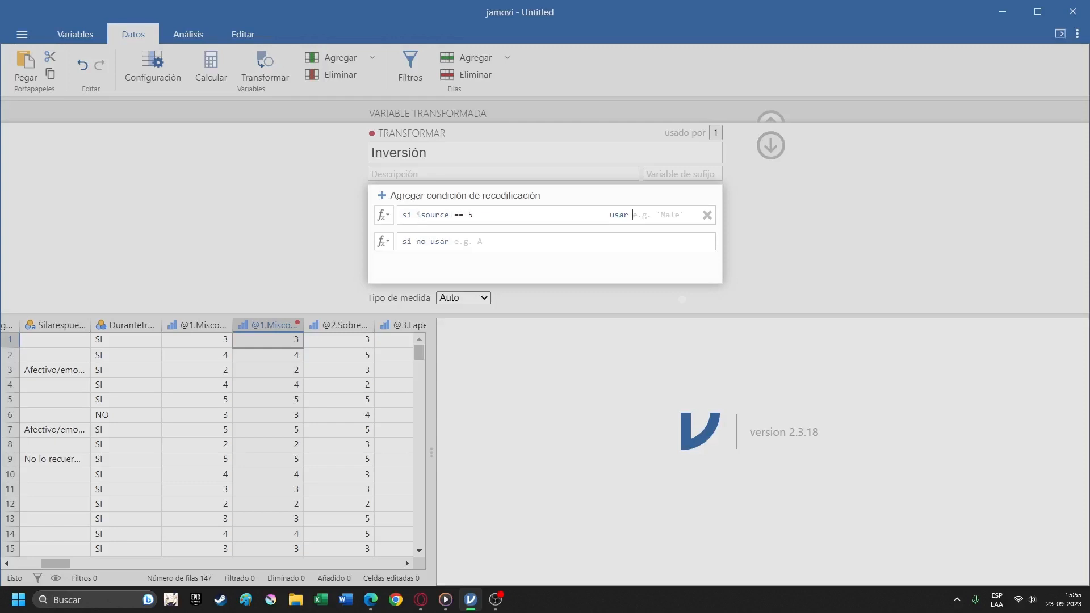
key("Tab")
type("1")
left_click(732, 216)
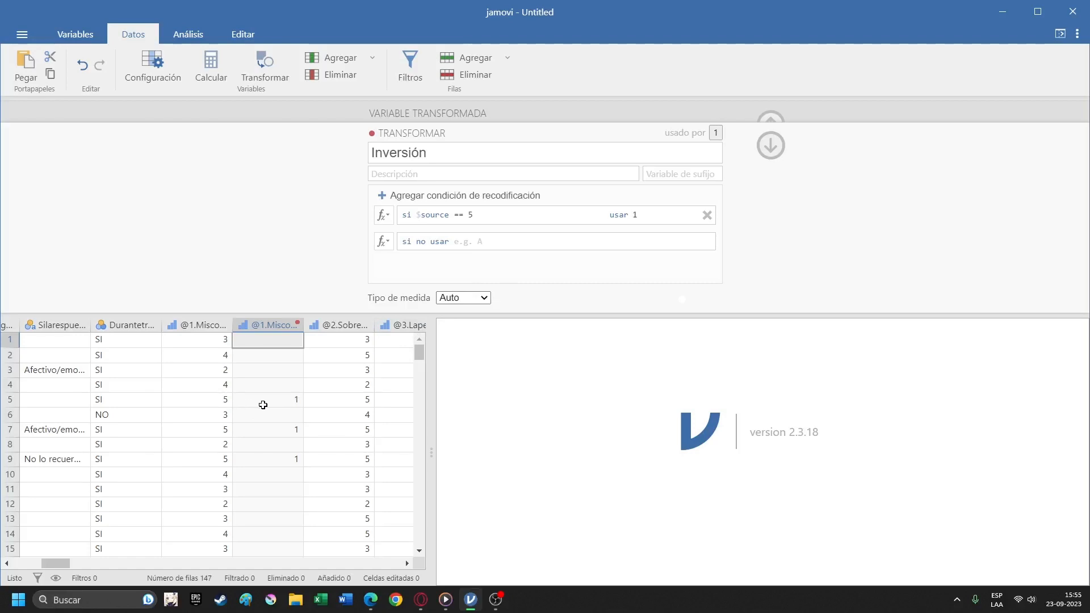
Add a second recode condition to Inversión that turns source values == 4 into 2.
left_click(476, 197)
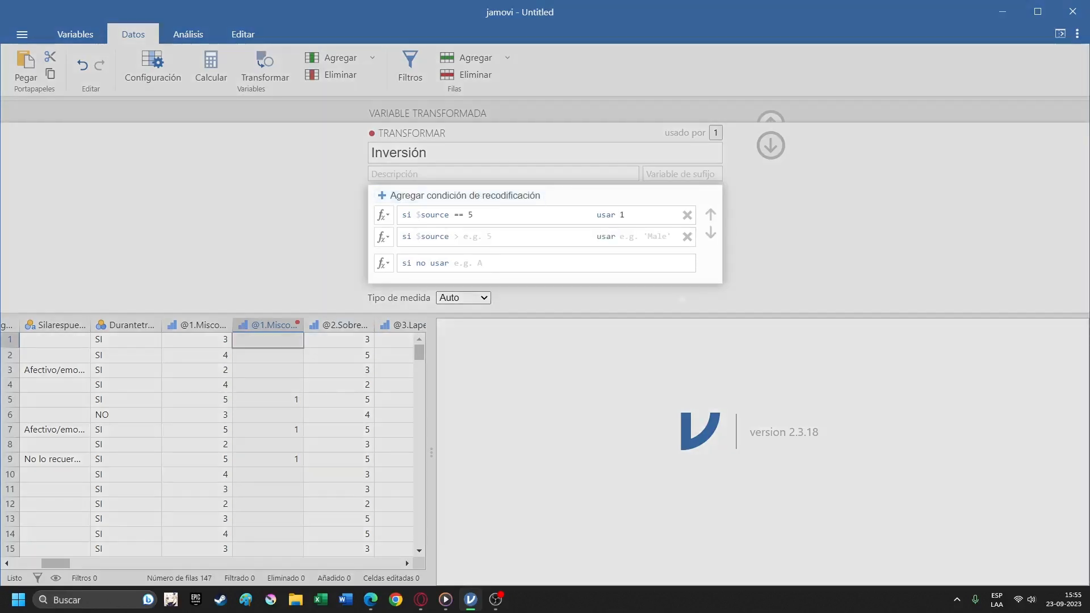
left_click(457, 234)
type("== ")
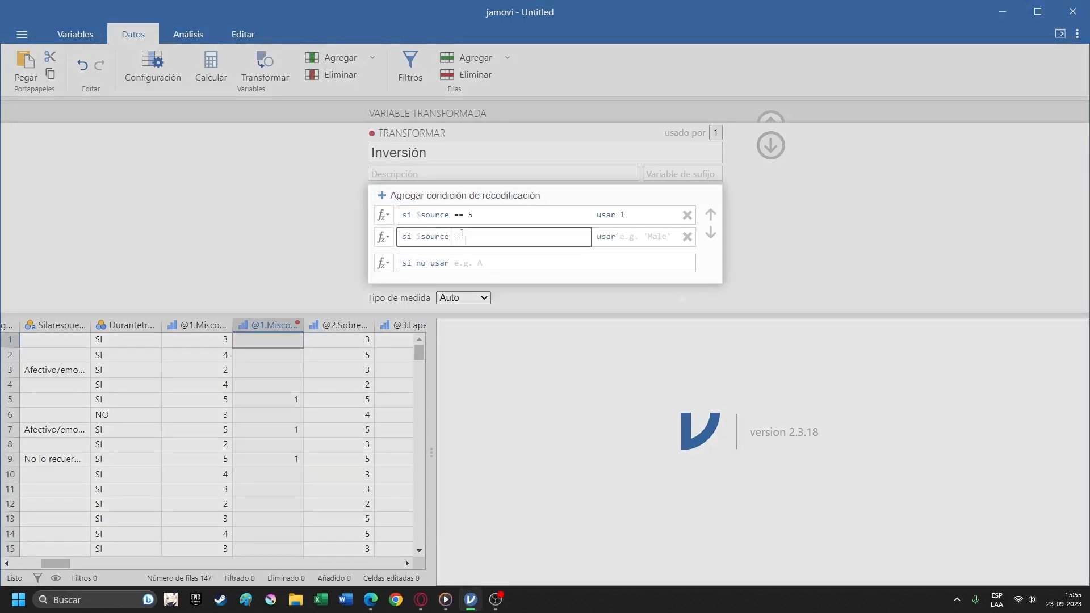
type("4")
left_click(620, 236)
type("2")
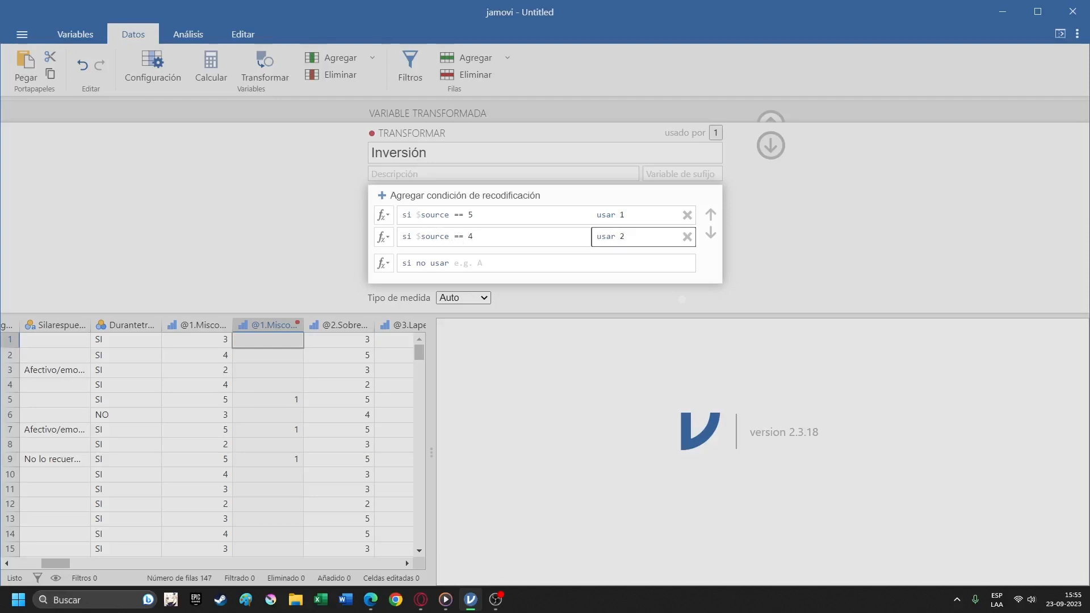
Add a third recode condition to Inversión that keeps source values == 3 as 3.
left_click(464, 195)
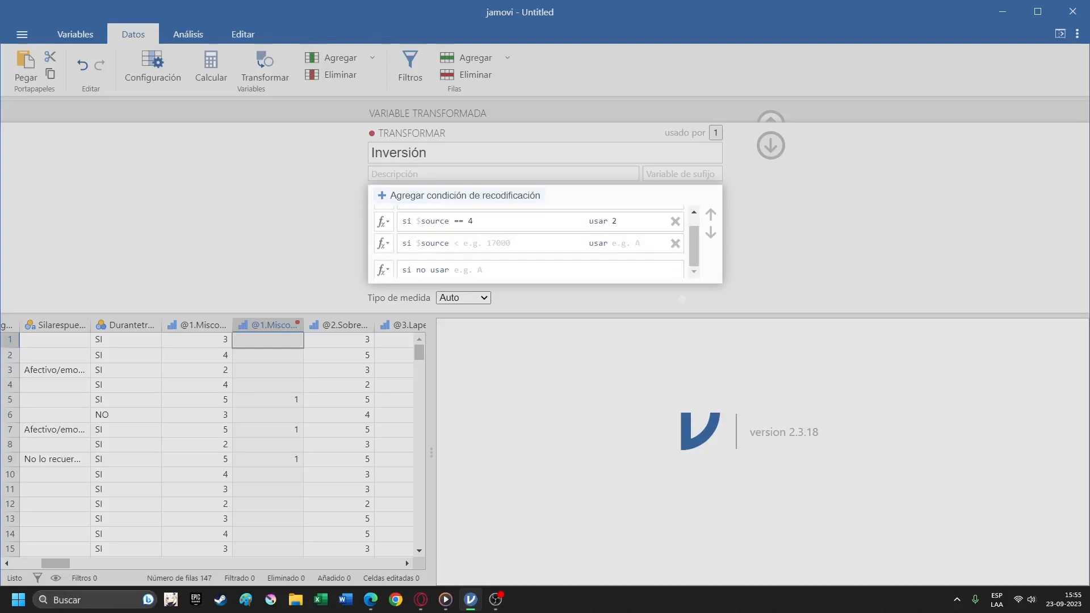
left_click(455, 242)
type("== 3")
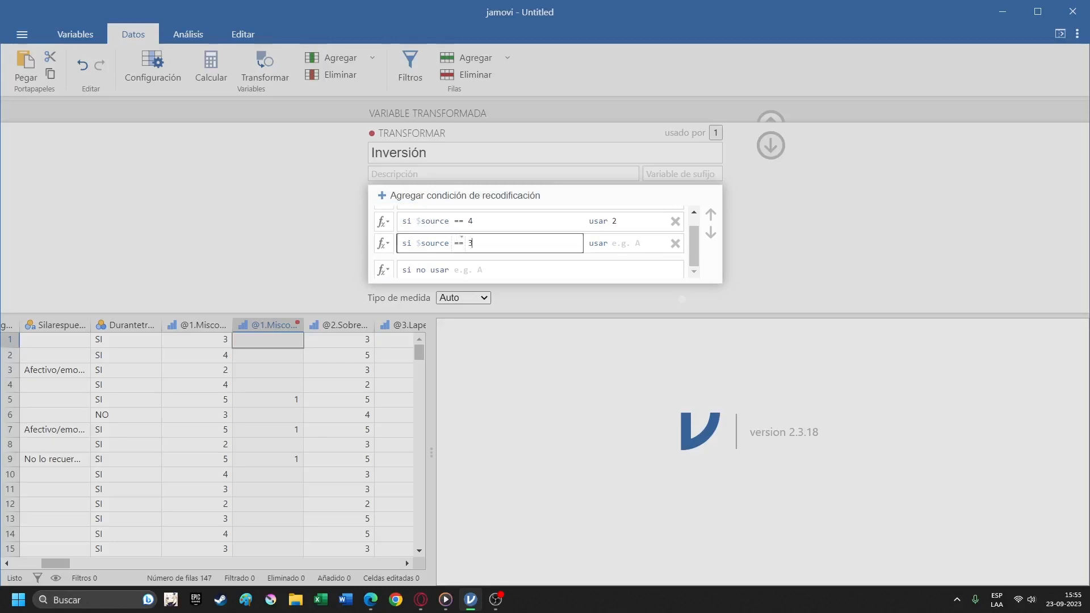
left_click(614, 243)
type("3")
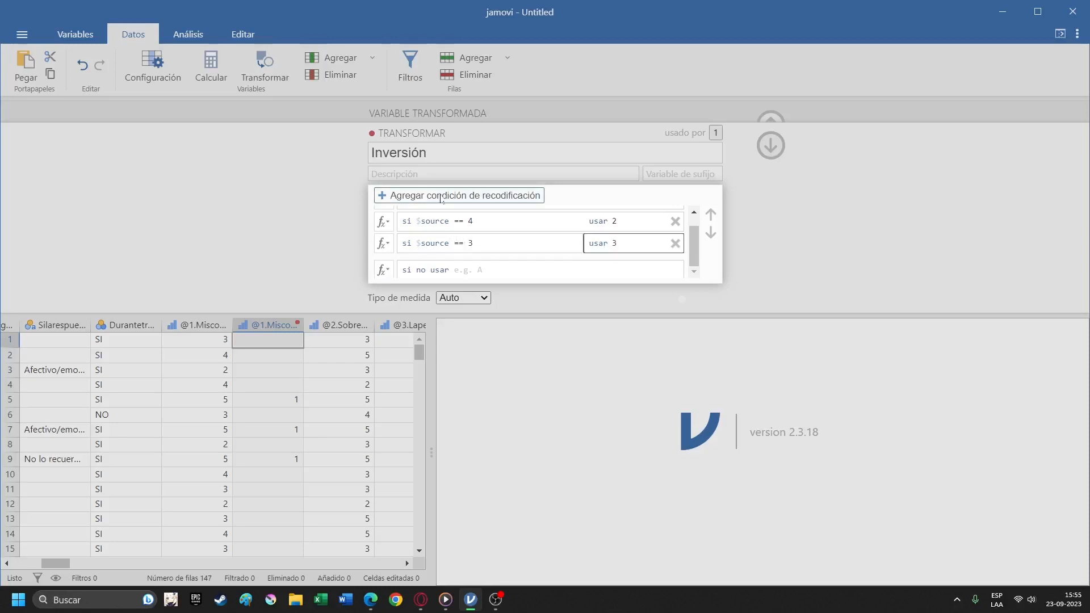
Add a fourth recode condition to Inversión that turns source values == 2 into 4.
left_click(464, 196)
left_click(462, 242)
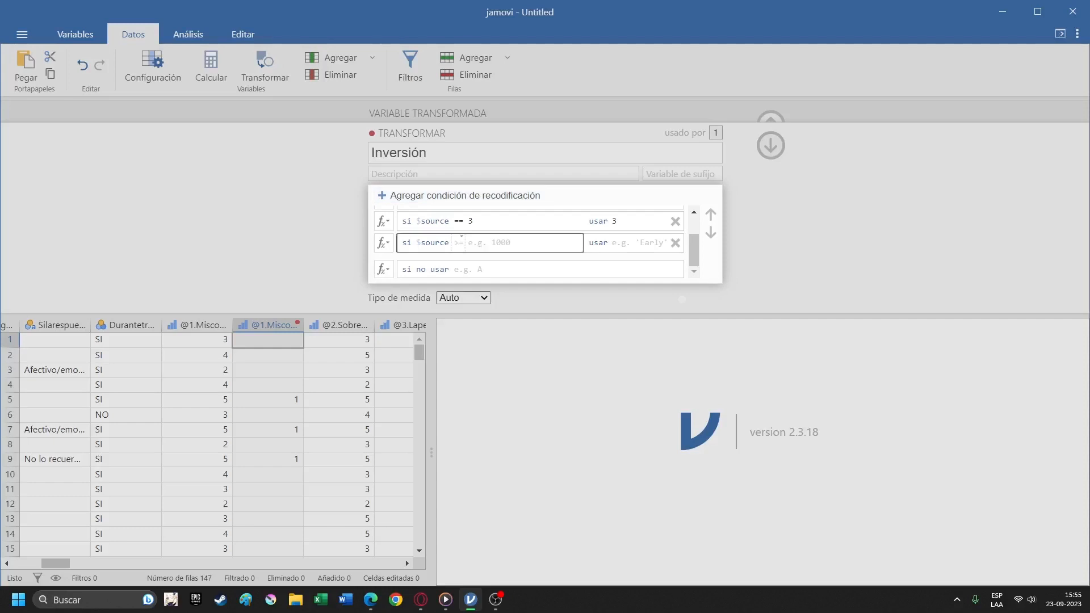
type("))")
key("BackSpace")
type("2==")
key("BackSpace")
type("== 2")
key("Tab")
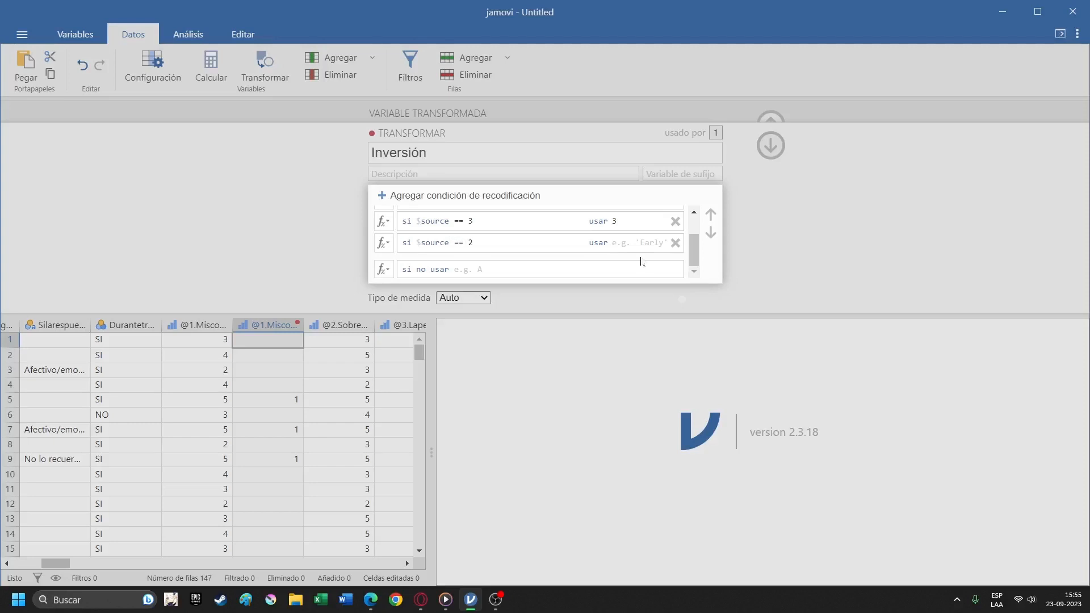
type("4")
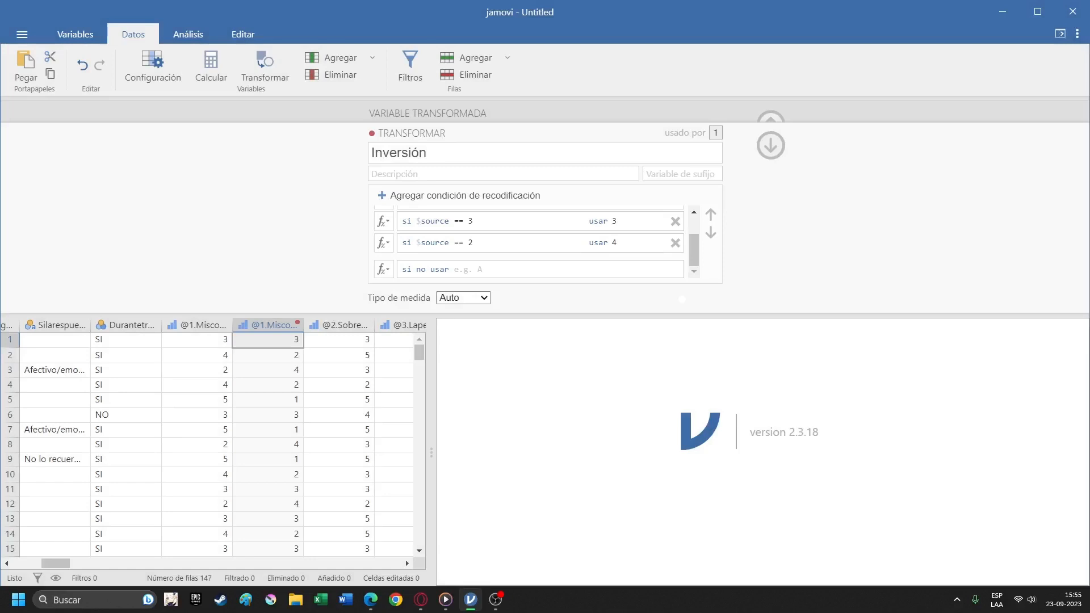
Add a fifth recode condition to the Inversión transformation that turns source values == 1 into 5.
left_click(464, 196)
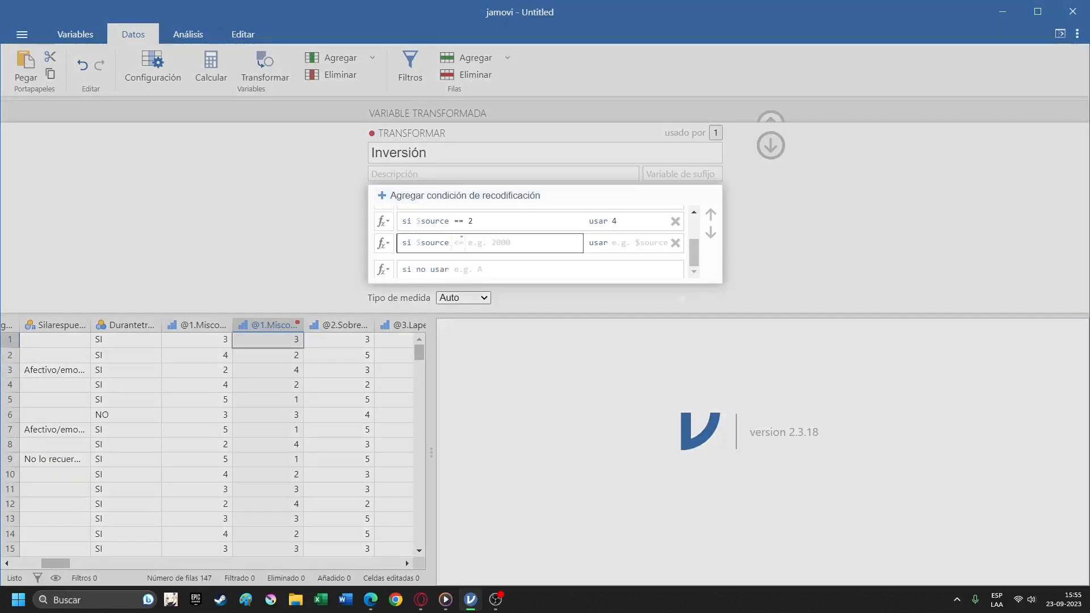
type("== 1")
left_click(624, 243)
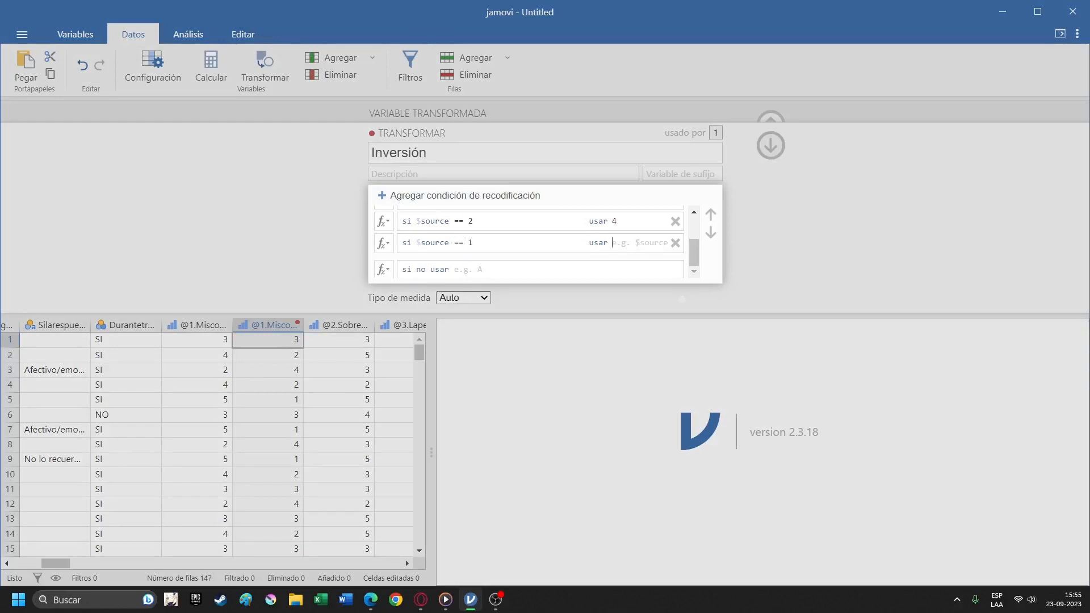
type("5")
left_click(681, 299)
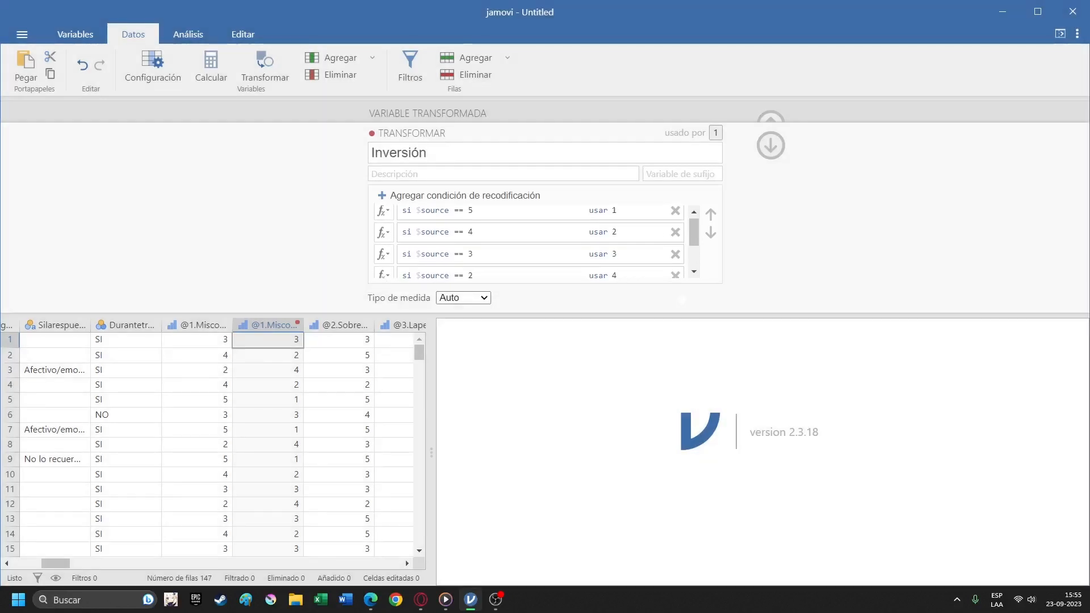
Try to delete the original @1.Miscompetencias column, leaving only its inverted version.
scroll(265, 382, "down", 20)
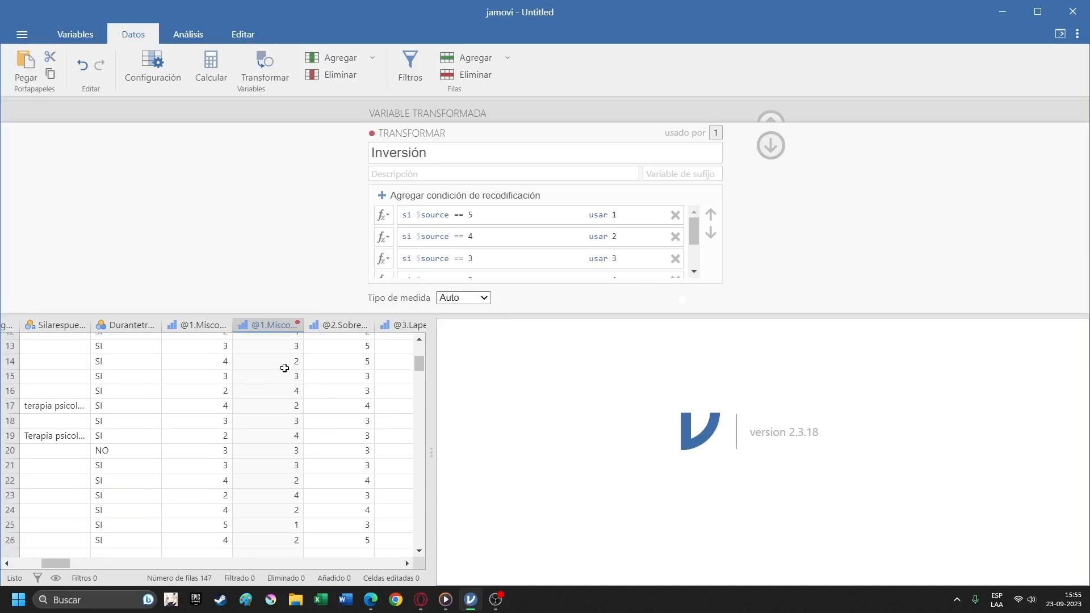
scroll(276, 378, "up", 20)
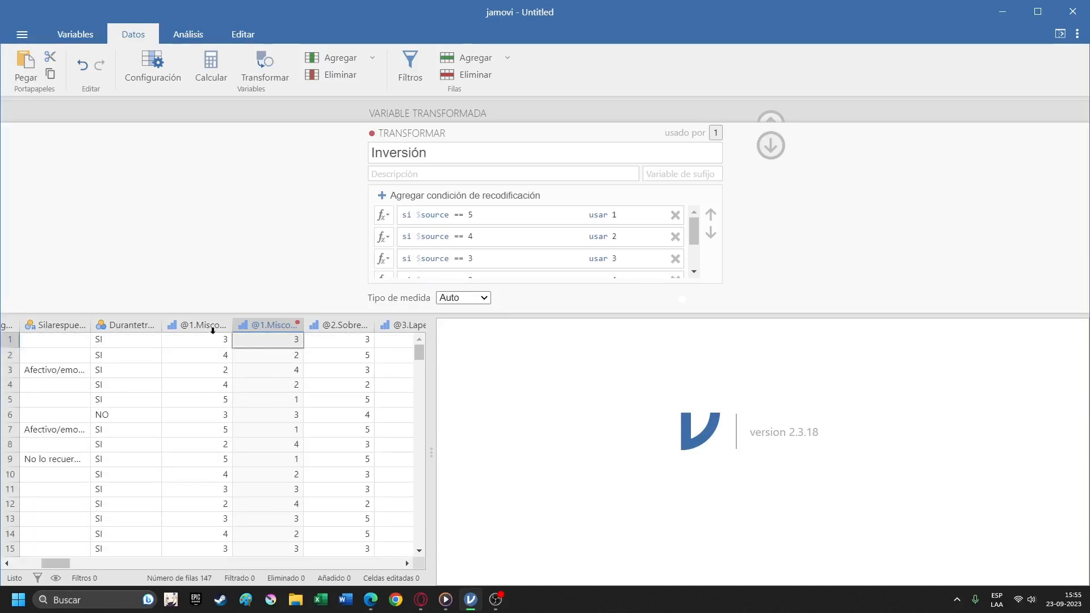
left_click(199, 325)
right_click(203, 327)
left_click(264, 411)
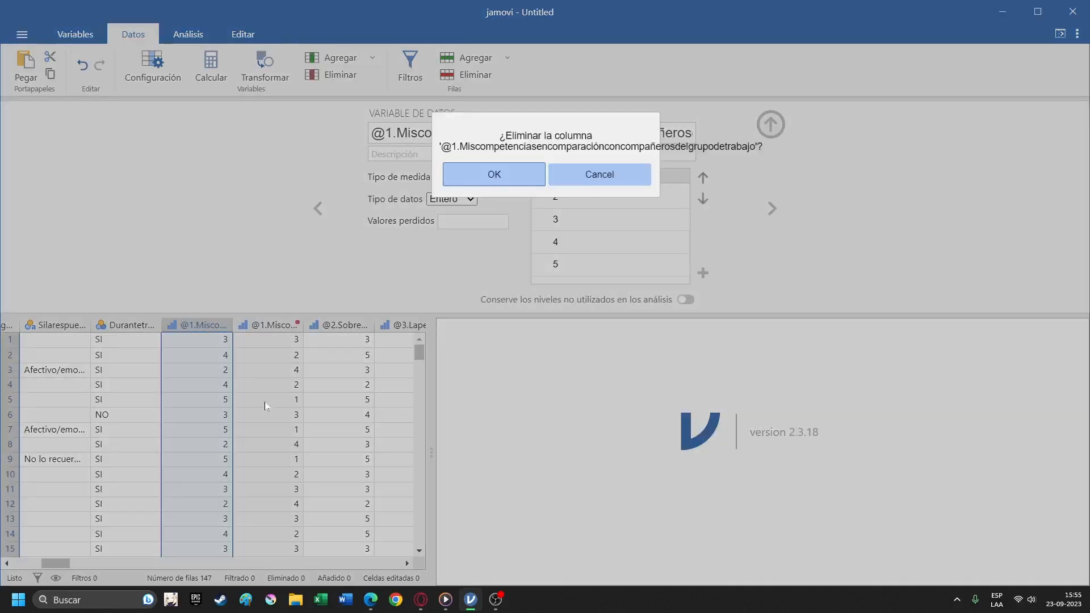
left_click(511, 175)
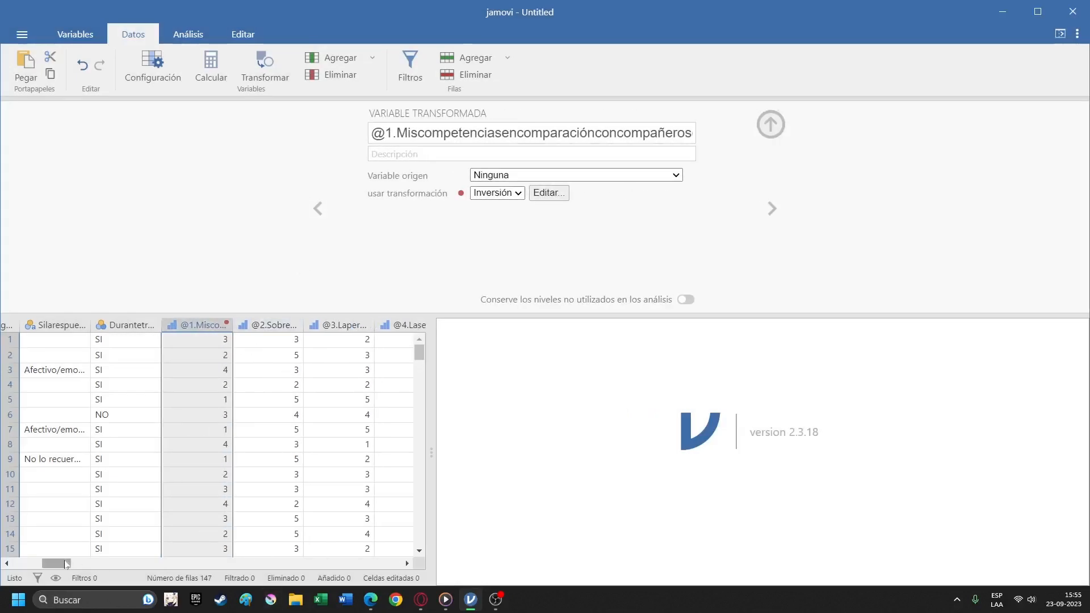
Undo the deletion of the original @1.Miscompetencias column and select its transformed version.
left_click_drag(56, 564, 59, 540)
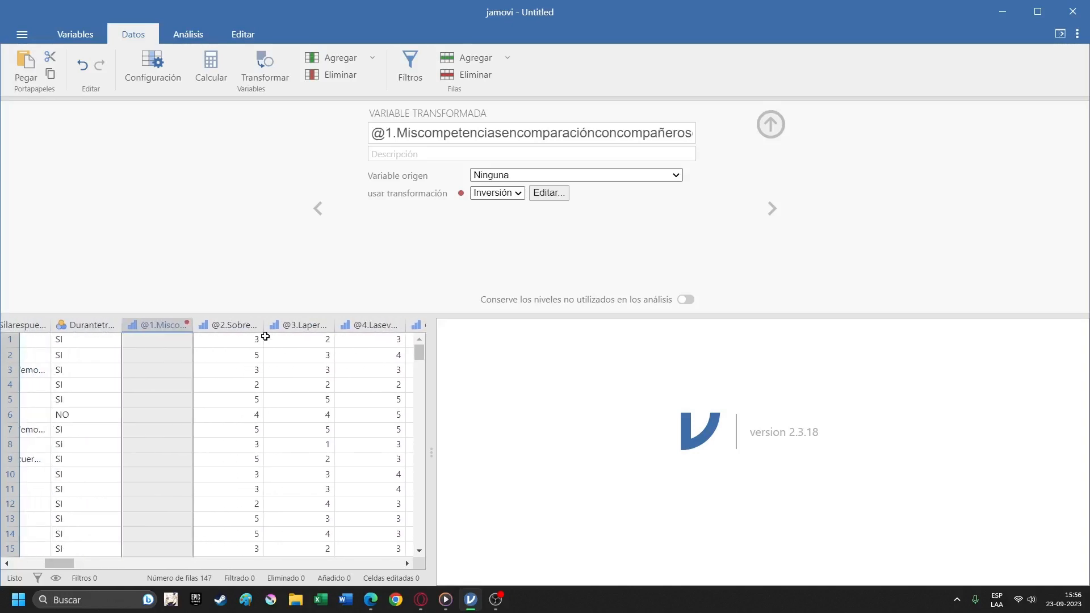
left_click(200, 342)
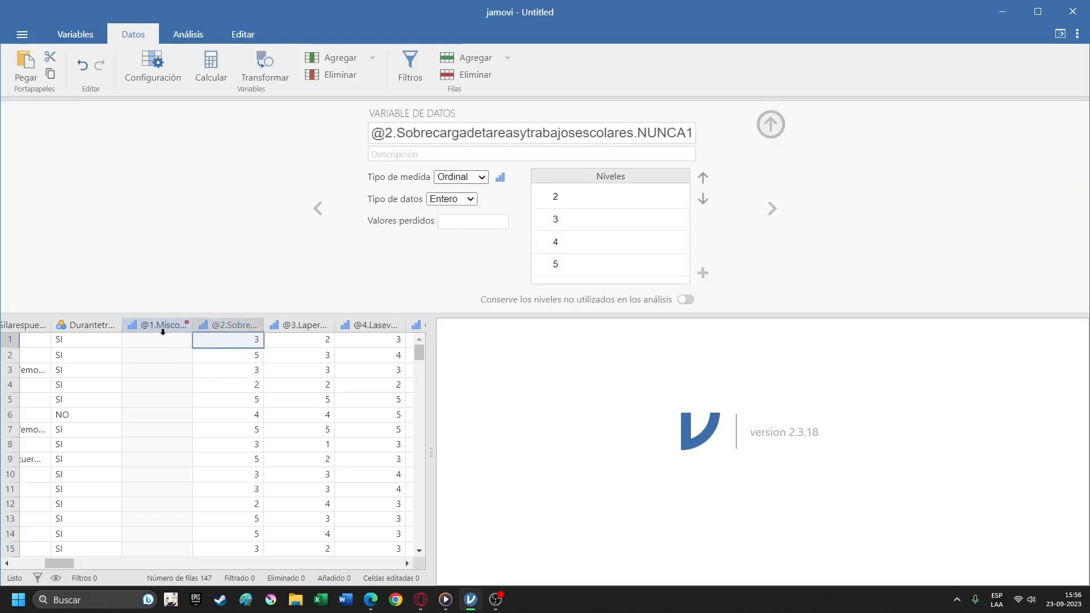
left_click(83, 64)
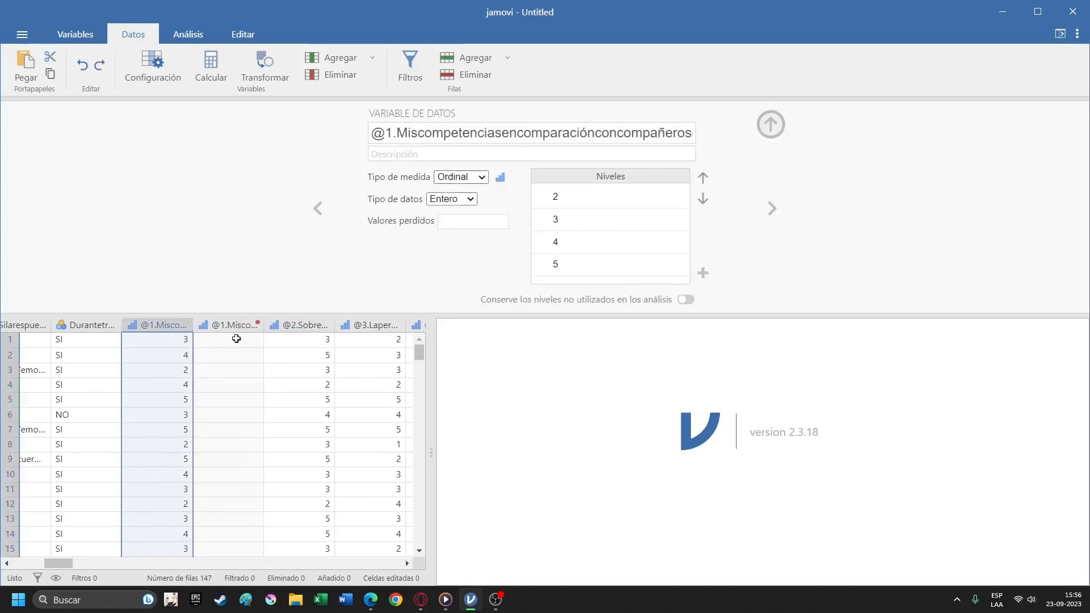
left_click(236, 338)
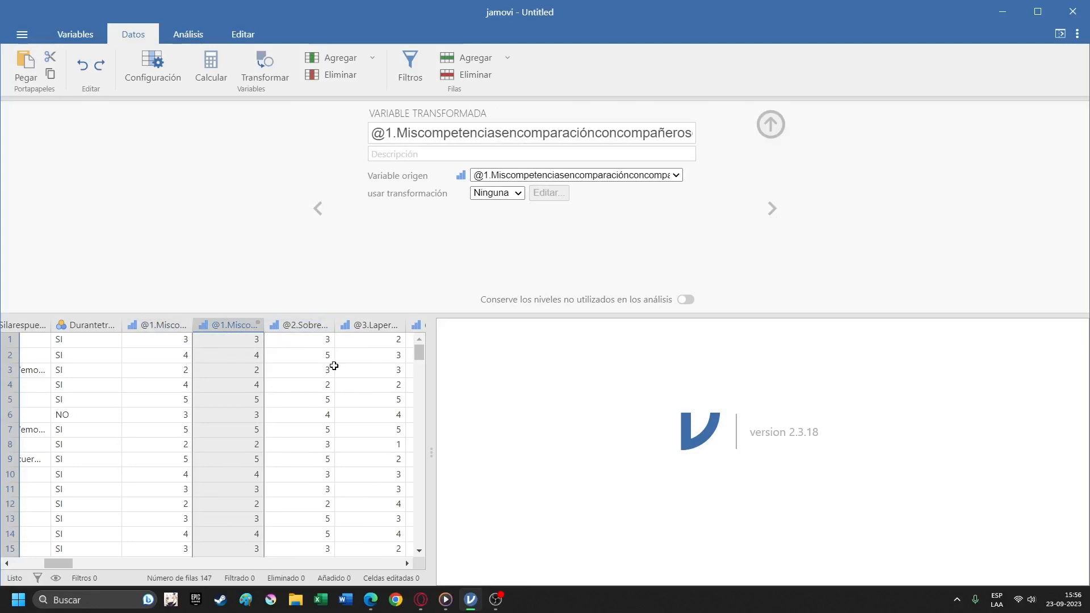
left_click(495, 599)
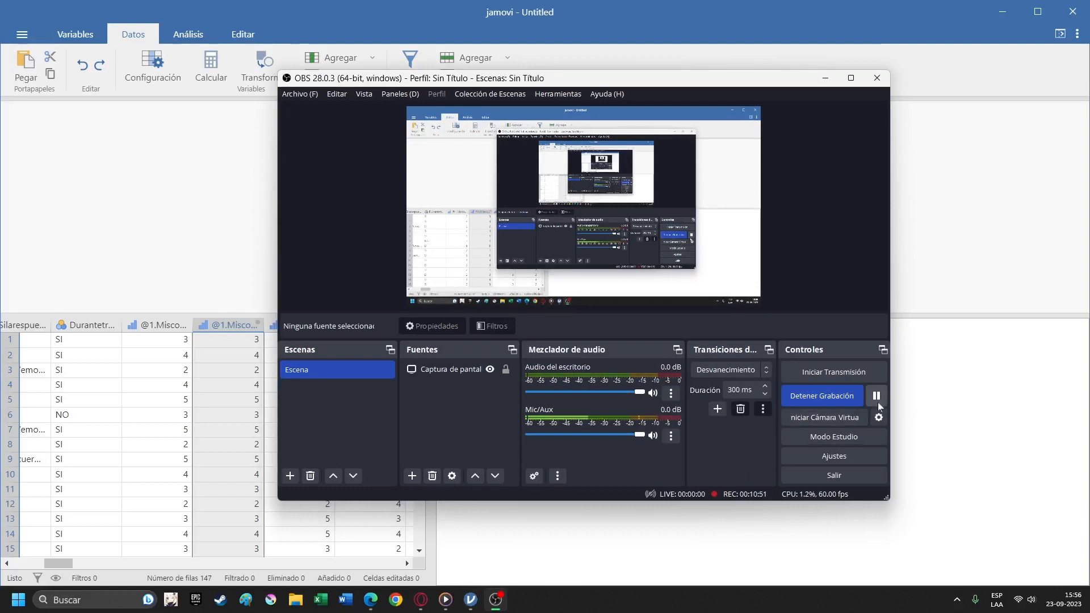
left_click(825, 78)
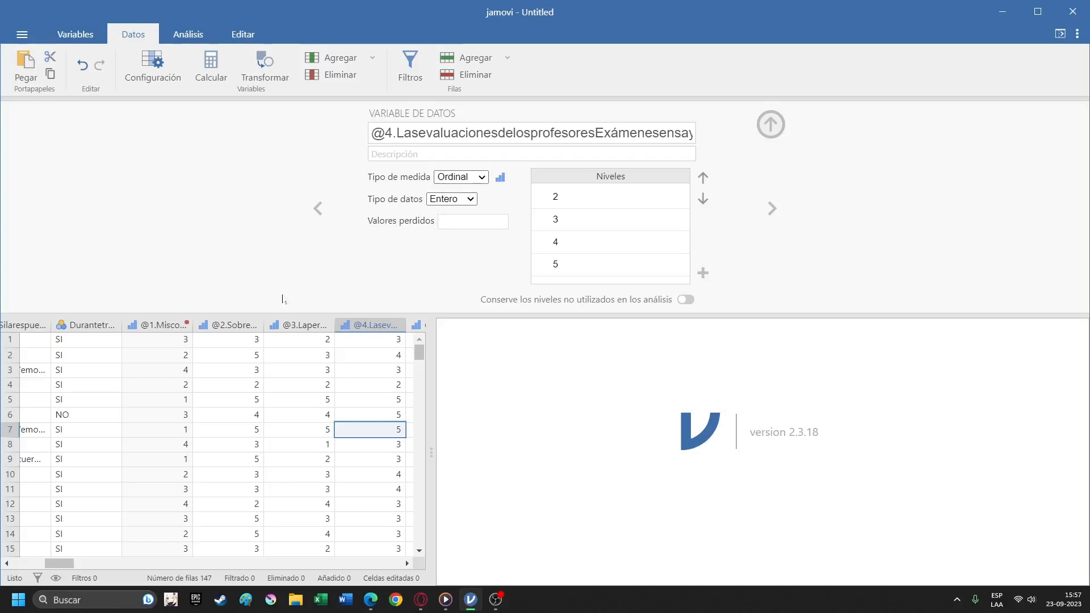
Look through the available exploration, t-test, ANOVA, regression and frequency analyses.
left_click(298, 356)
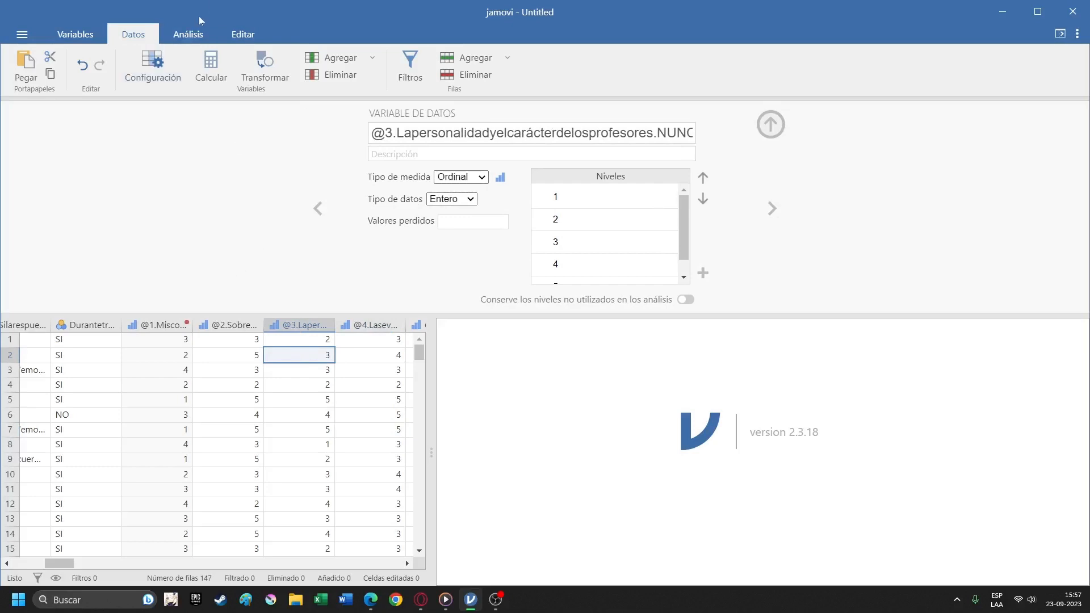
left_click(199, 33)
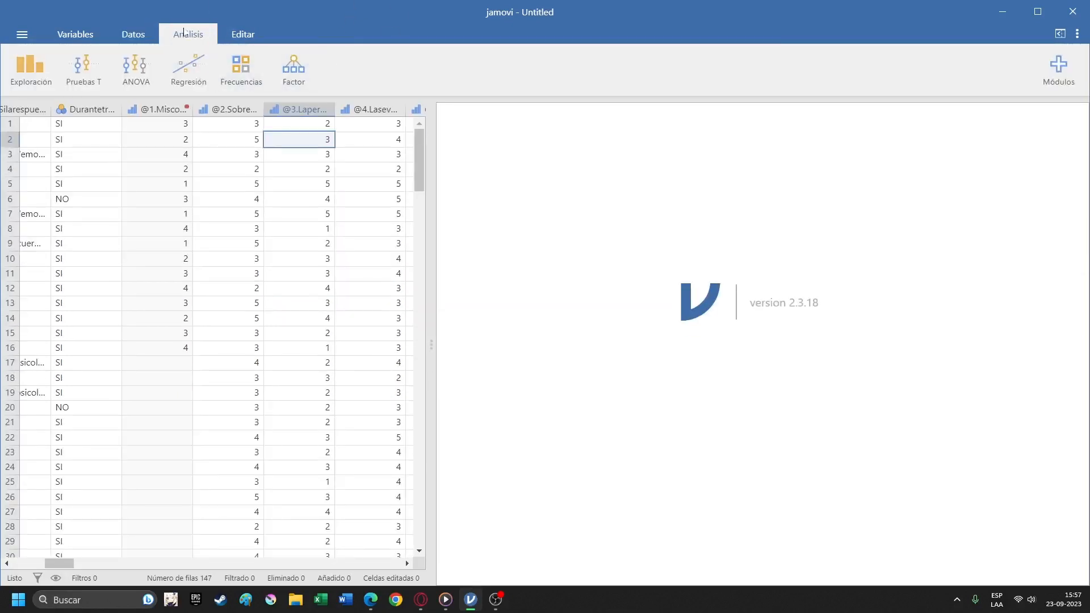
left_click(26, 69)
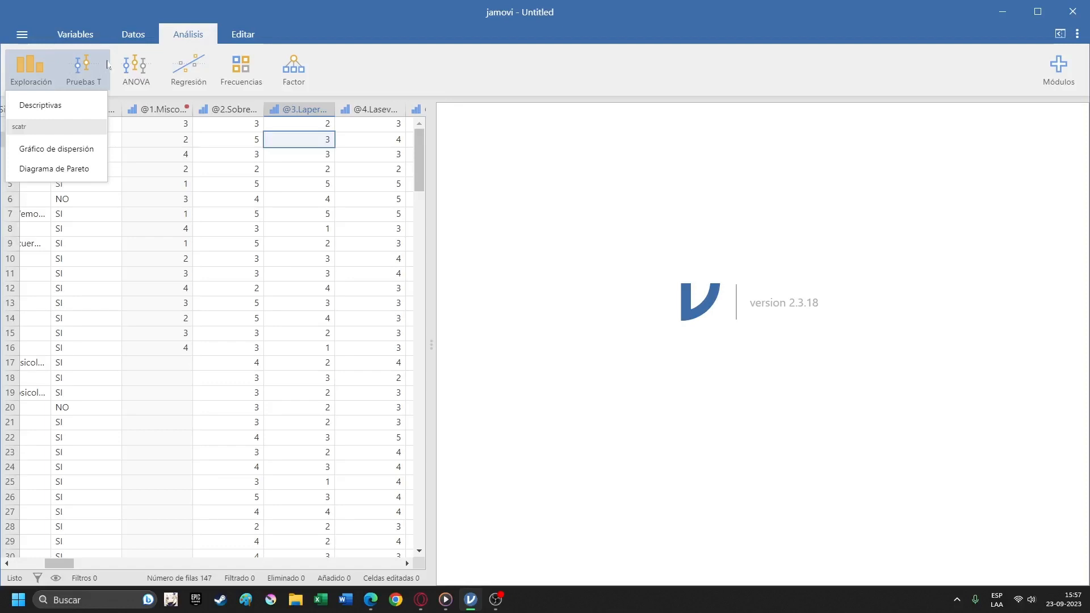
left_click(138, 69)
left_click(99, 67)
left_click(138, 69)
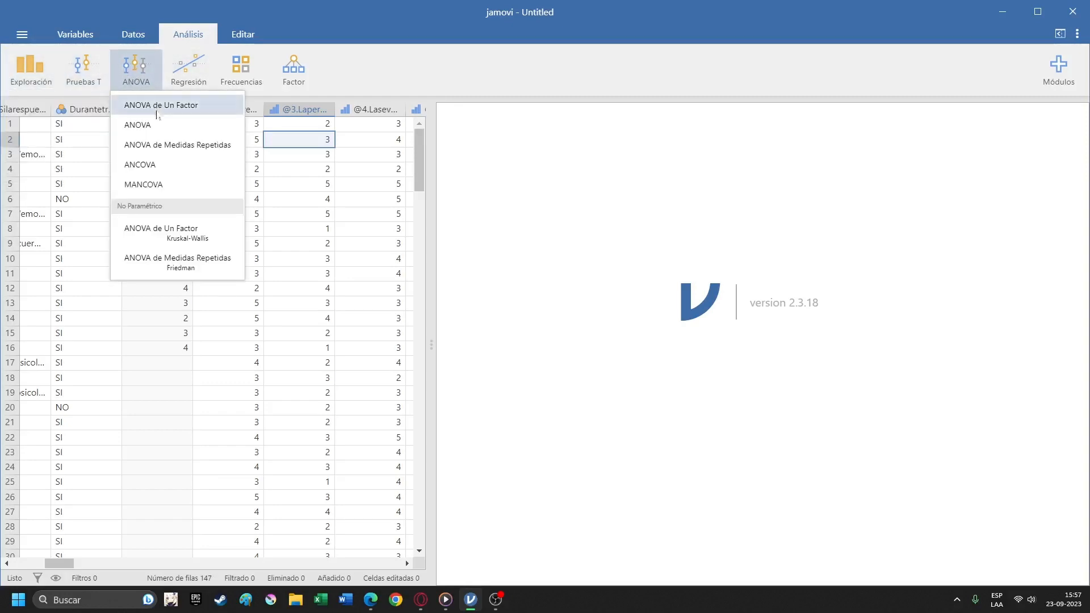
left_click(193, 78)
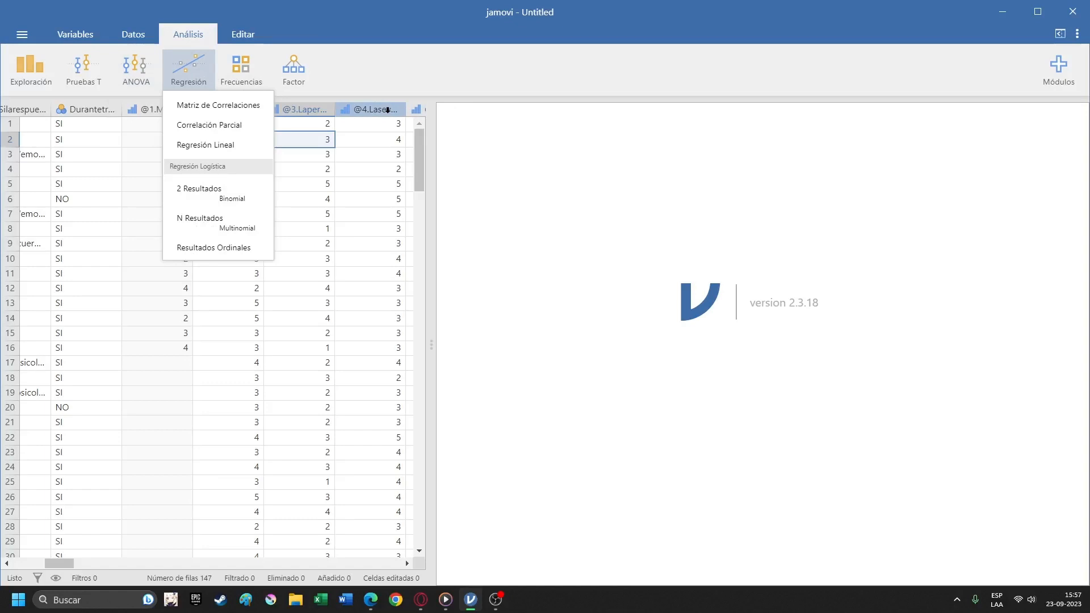
mouse_move(222, 55)
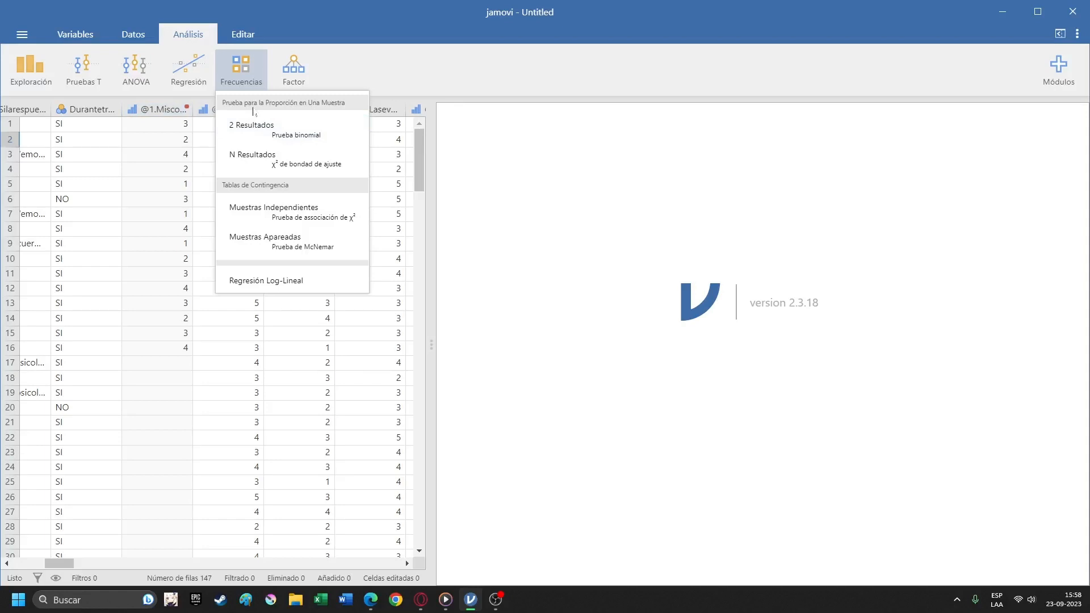
Create a Descriptivas analysis with ¿Conjugalosestudioscontrabajo, Género and Carrera as its variables.
left_click(26, 71)
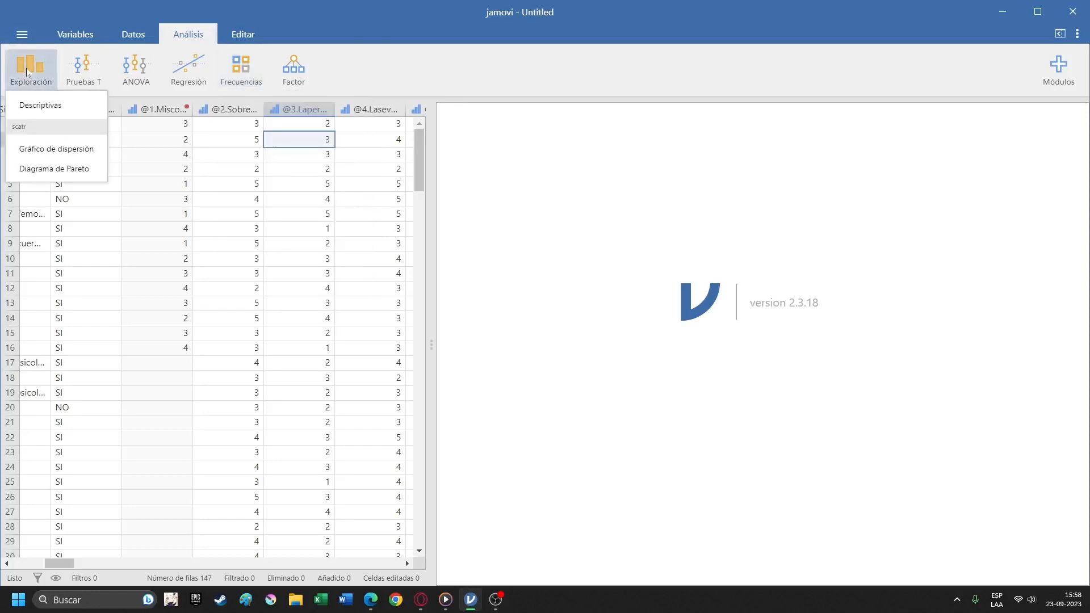
left_click(53, 103)
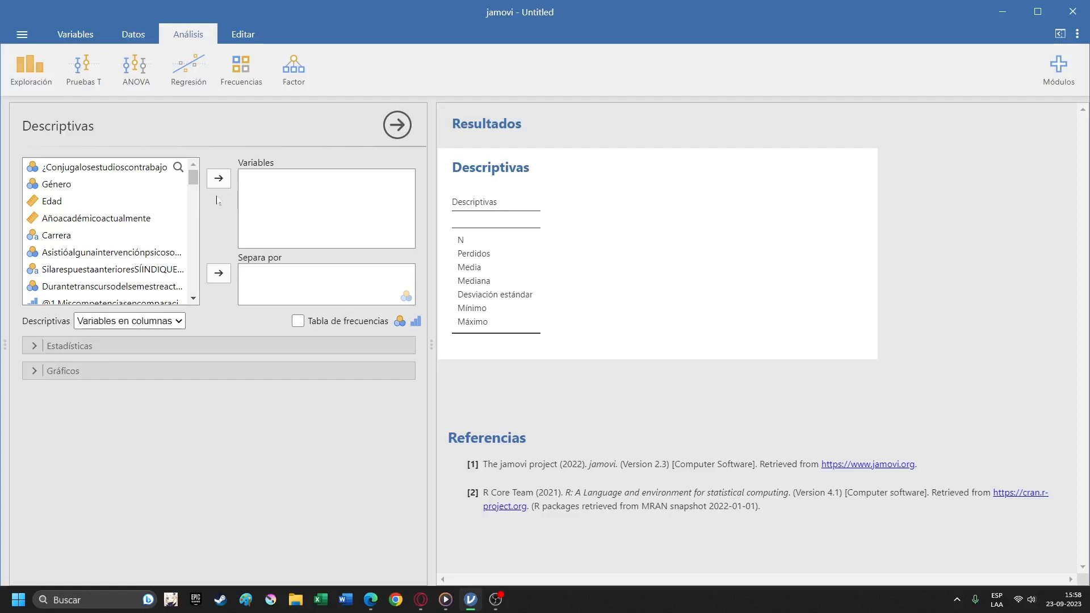
scroll(167, 218, "down", 4)
scroll(167, 217, "up", 4)
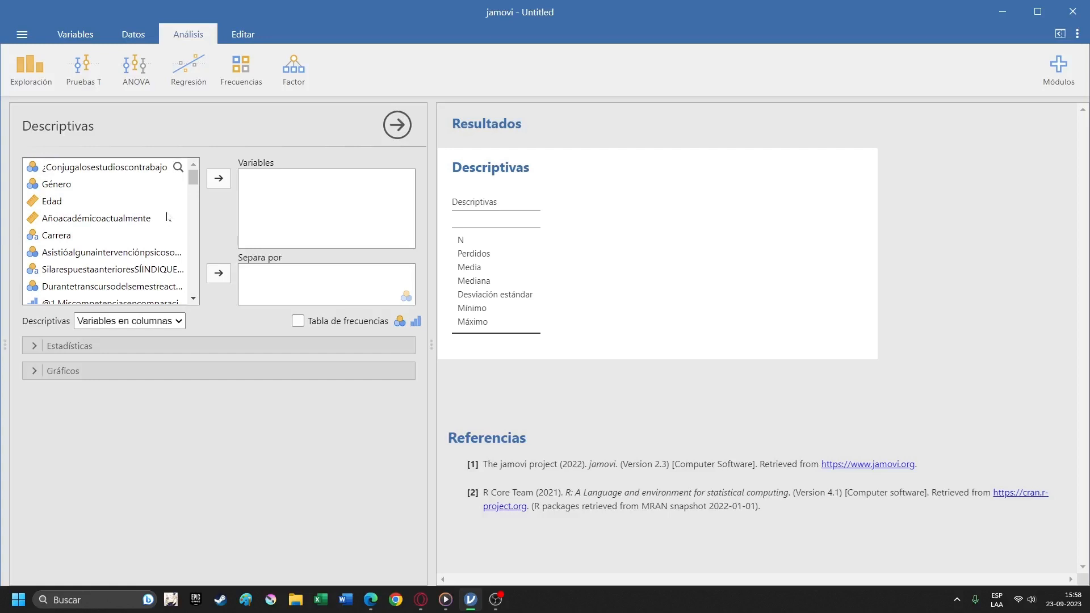
left_click(109, 168)
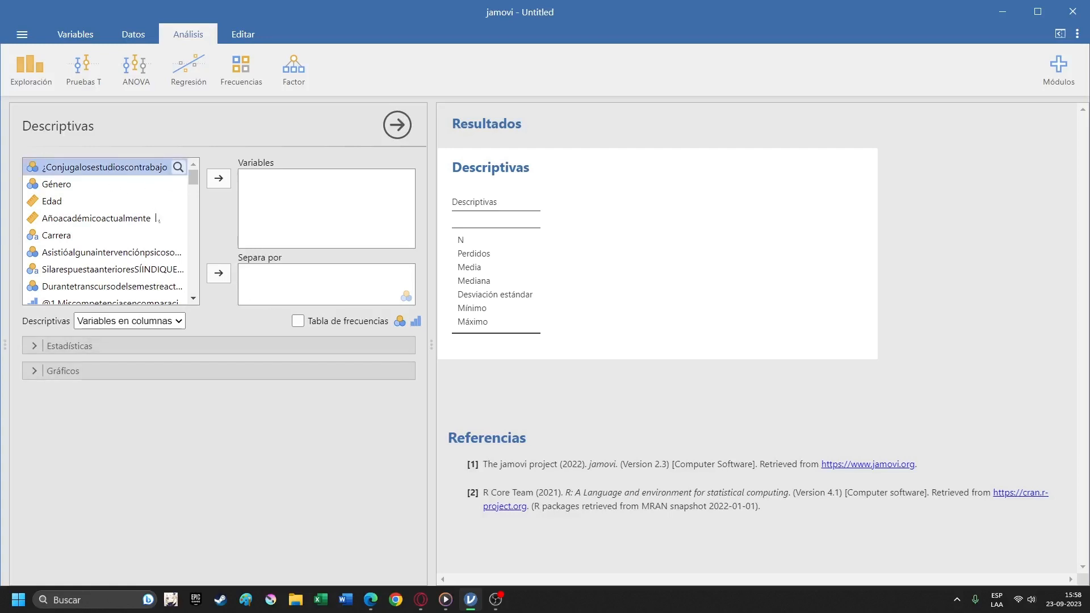
left_click(225, 181)
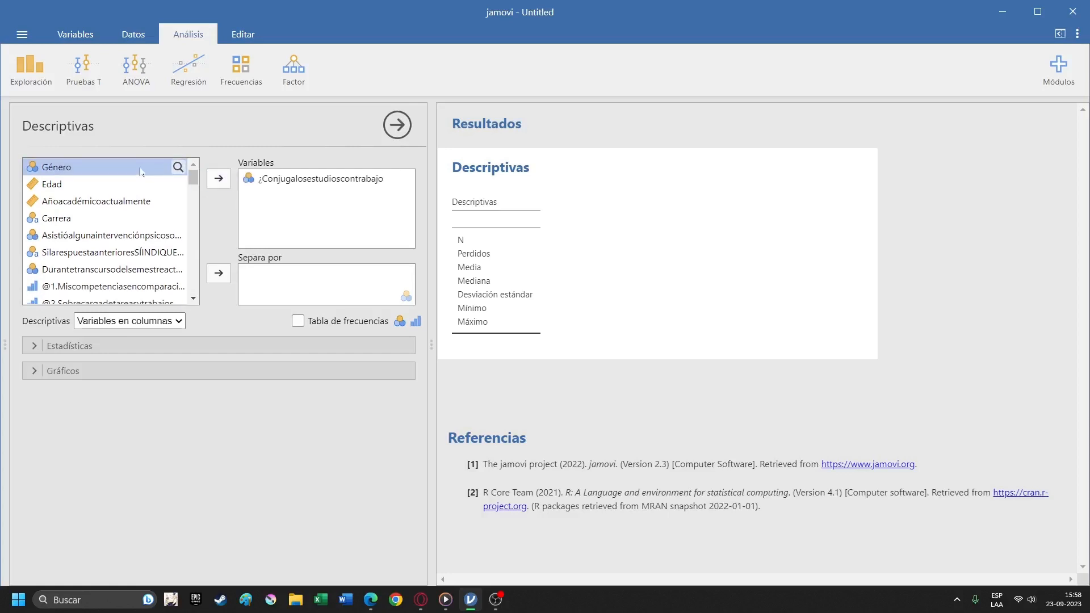
left_click(218, 178)
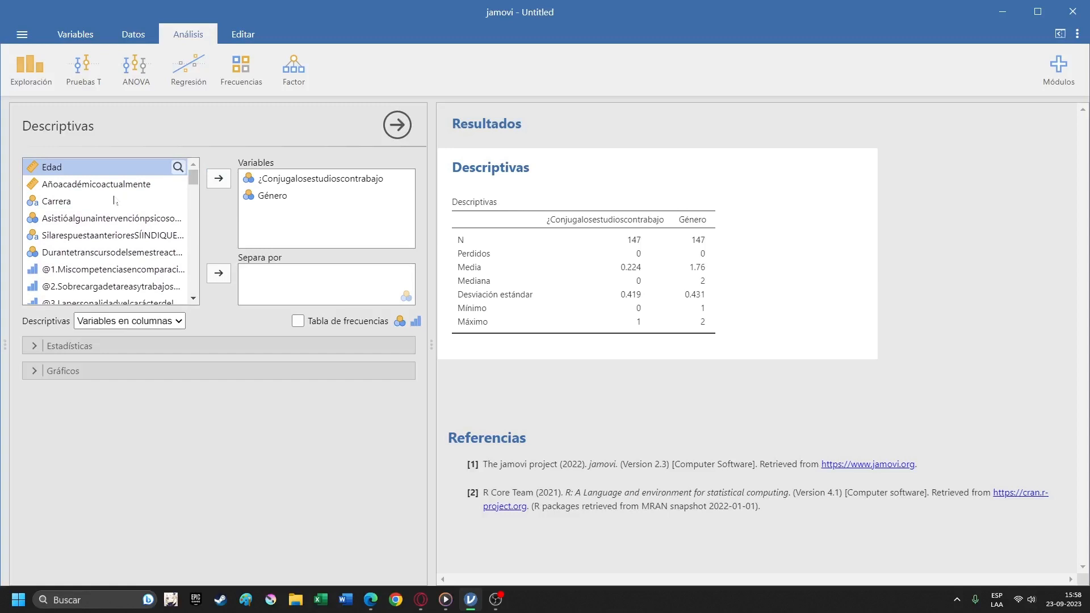
left_click(159, 194)
left_click(218, 179)
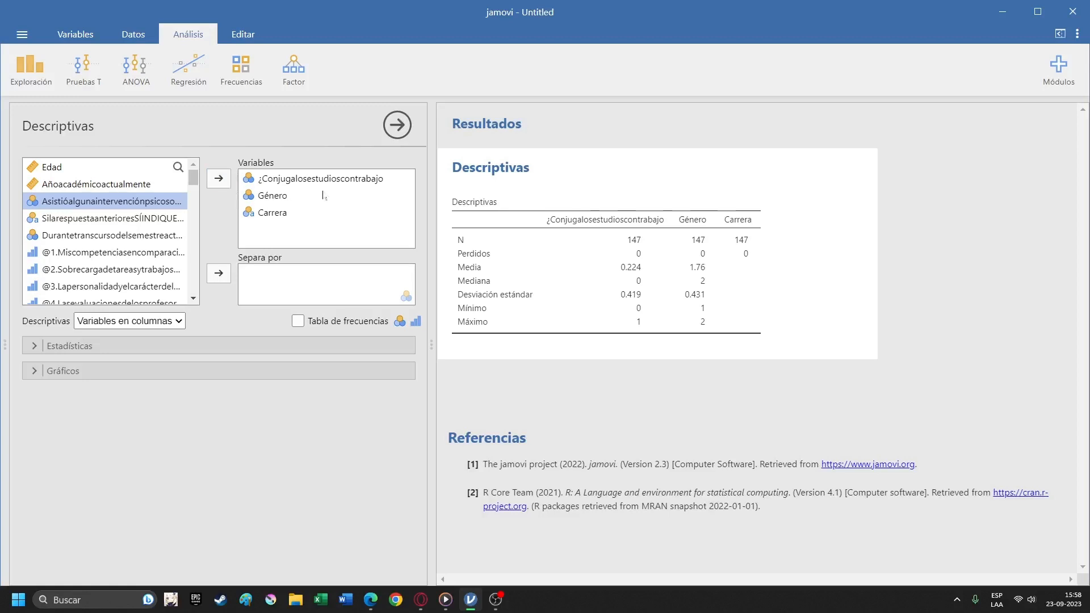
Add frequency tables for the chosen variables to the Descriptivas analysis and look over the output.
left_click(99, 169)
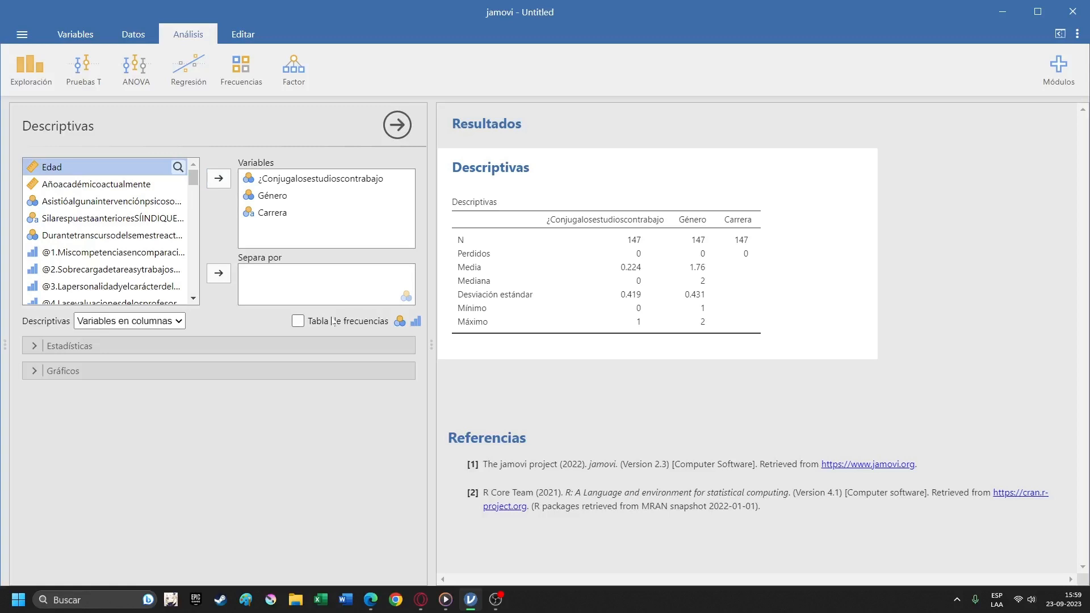
left_click(298, 322)
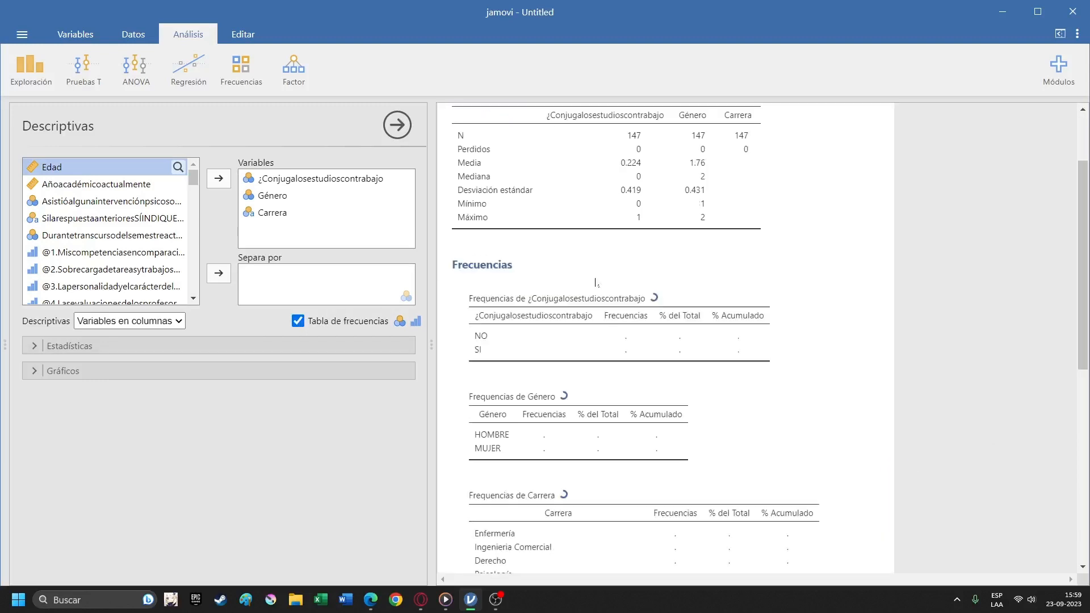
scroll(672, 285, "down", 8)
scroll(734, 304, "up", 9)
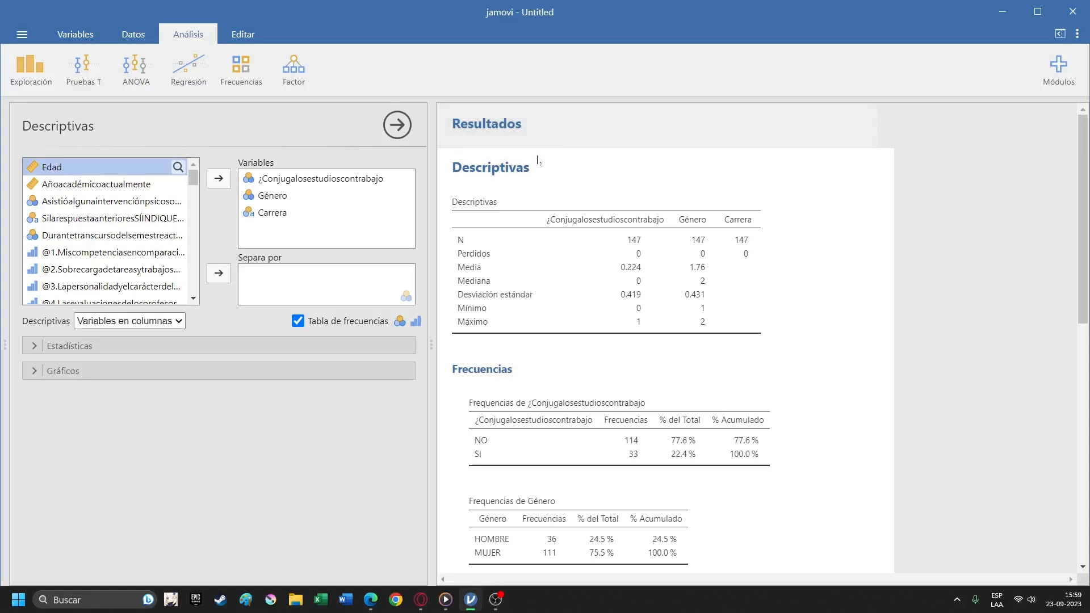
Rename the Descriptivas results heading to "Descriptivos demográficos tablas de frecuencia".
left_click(529, 167)
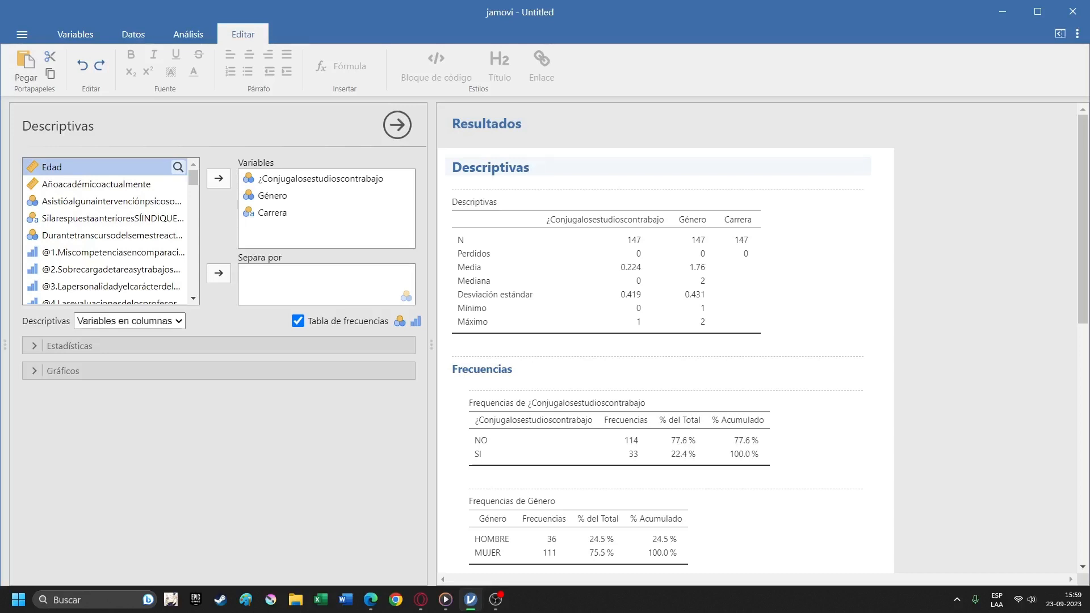
key("BackSpace")
key("BackSpace")
type("os demogr")
type("áficos")
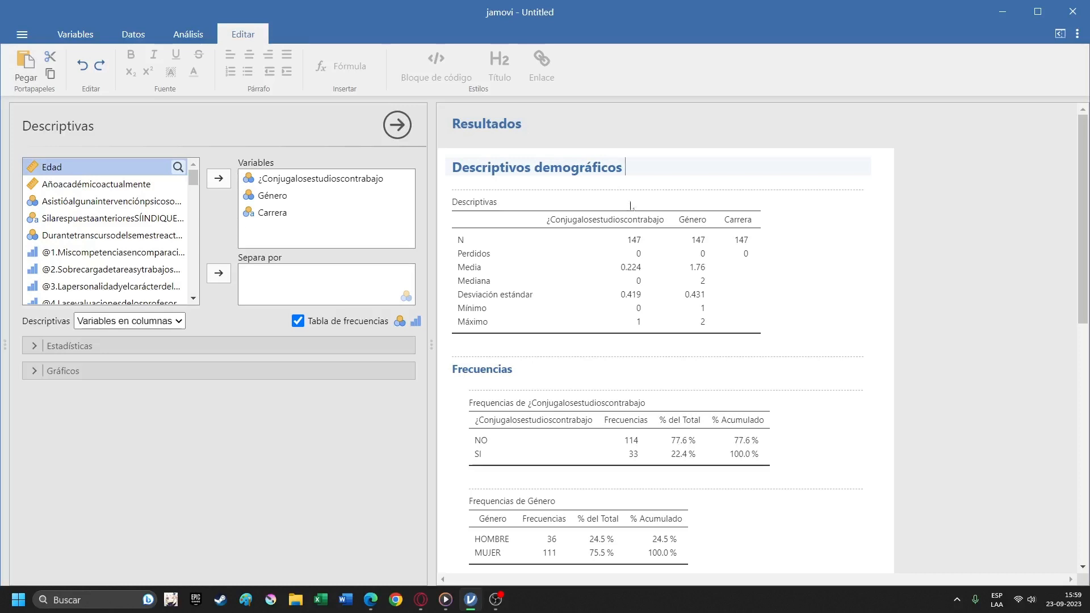
type("tablas de frecuencia")
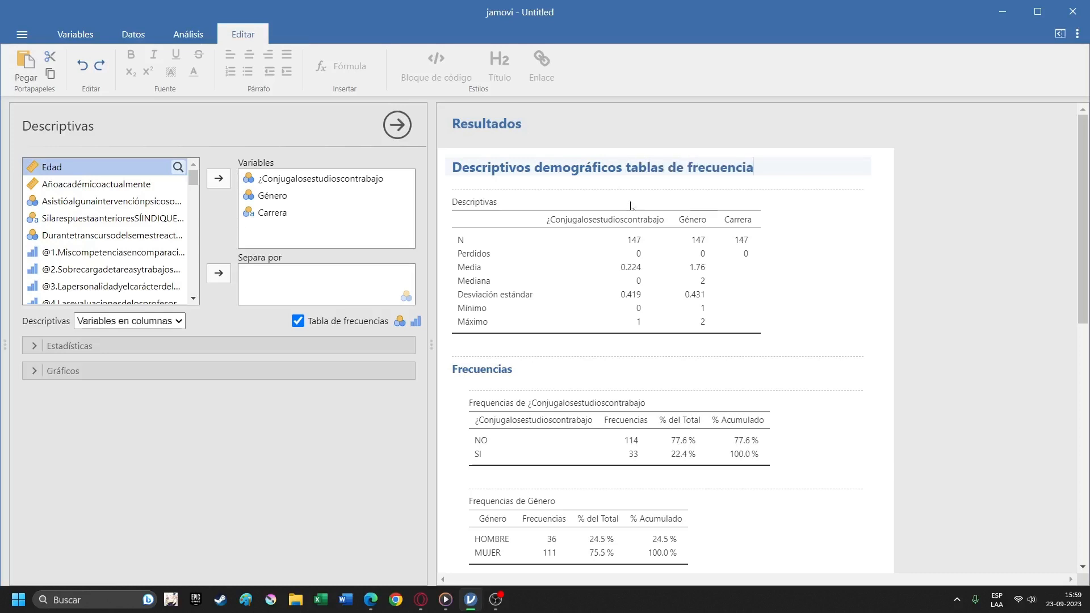
Examine the frequency tables for ¿Conjugalosestudioscontrabajo, Género and Carrera in the results.
scroll(631, 205, "down", 7)
scroll(681, 238, "up", 8)
scroll(772, 372, "down", 4)
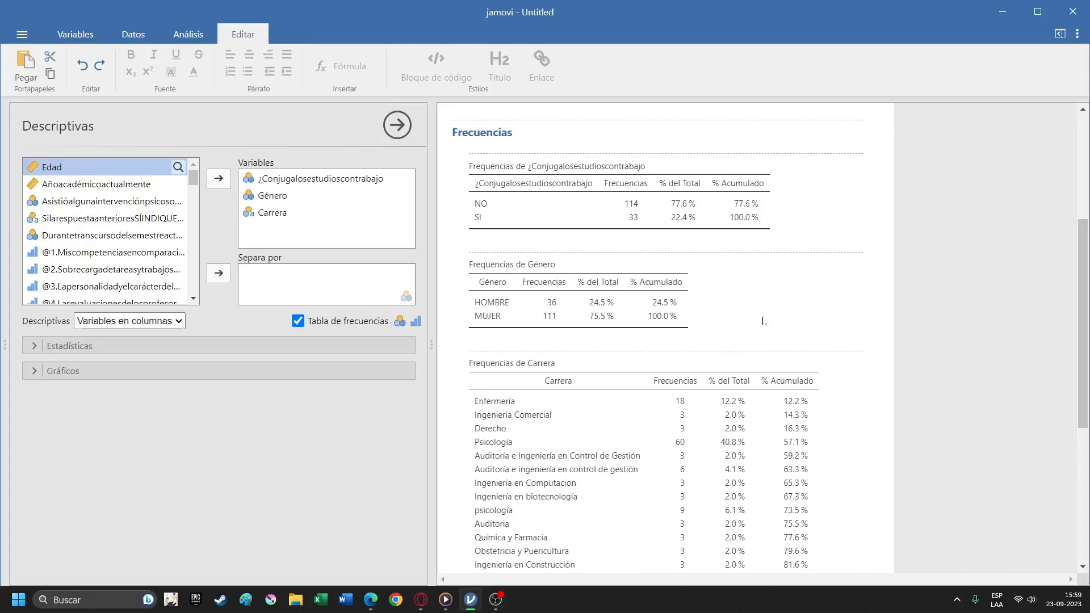
scroll(763, 322, "down", 5)
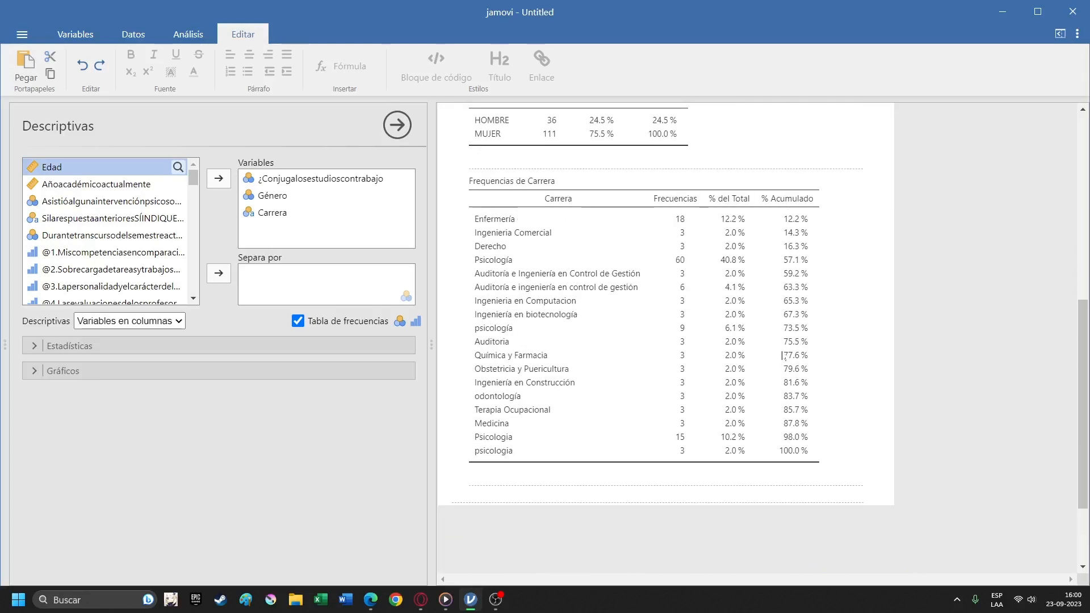
scroll(772, 366, "up", 3)
scroll(761, 383, "down", 3)
scroll(658, 423, "up", 5)
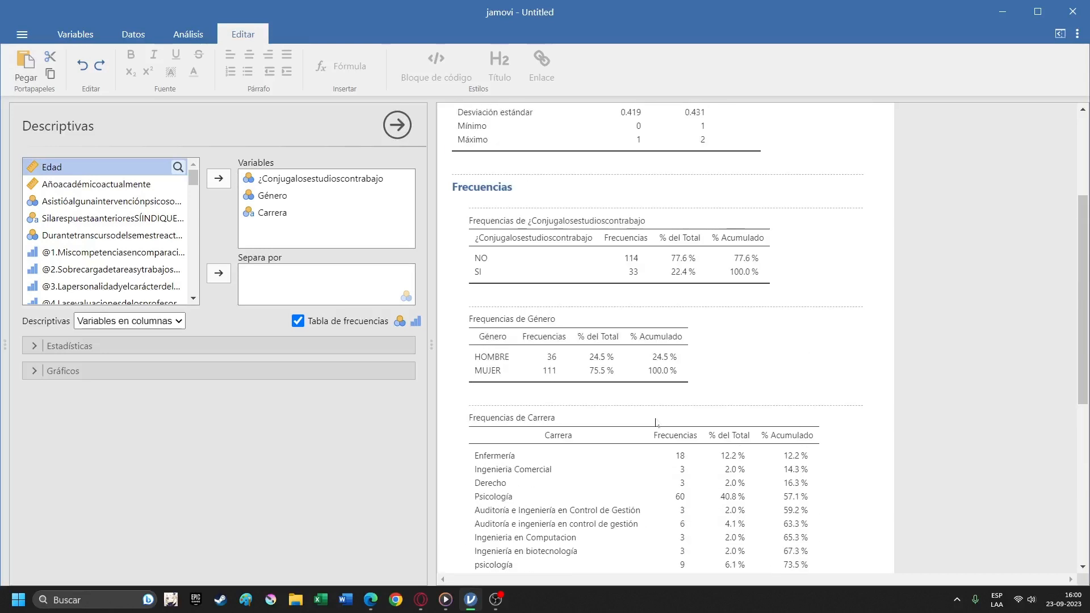
Review the demographic results from the summary statistics through to the end of the Carrera frequency table.
scroll(656, 423, "down", 7)
scroll(657, 424, "up", 4)
scroll(656, 423, "up", 2)
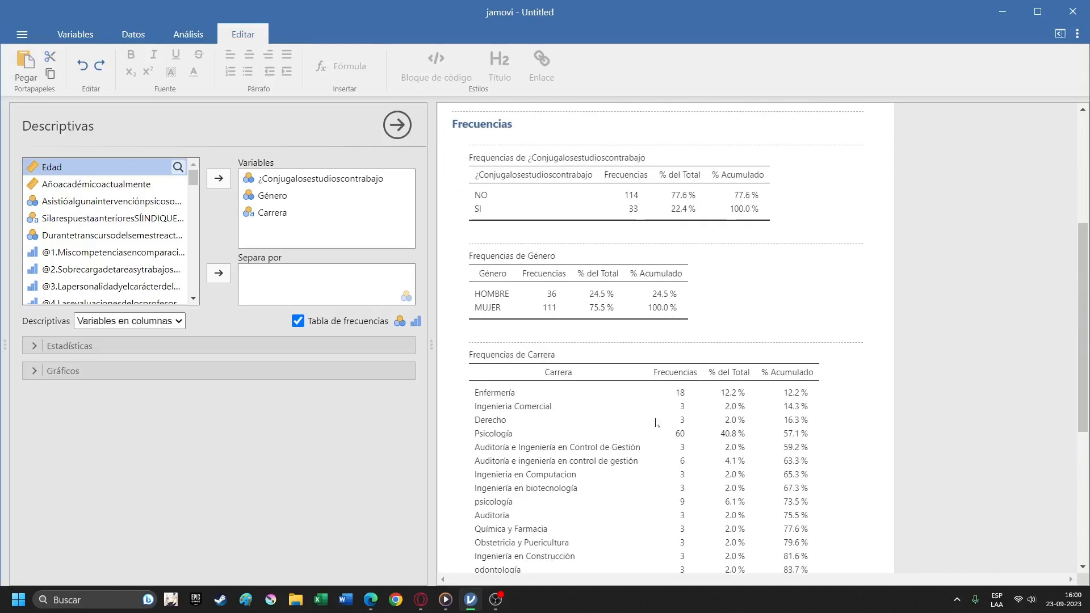
scroll(657, 423, "down", 1)
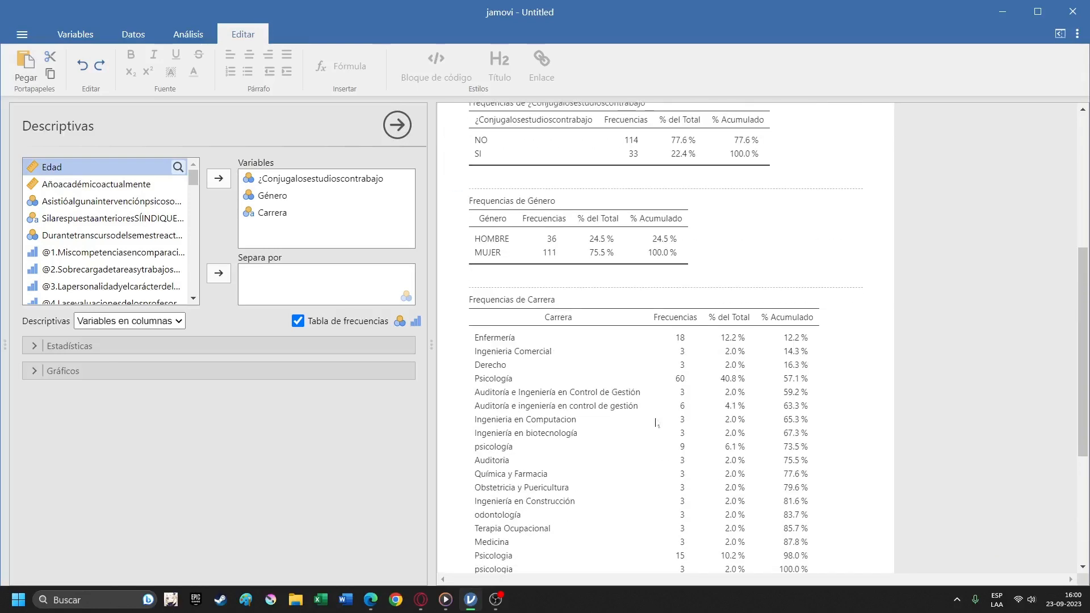
scroll(656, 423, "down", 4)
scroll(655, 418, "up", 6)
scroll(654, 406, "down", 4)
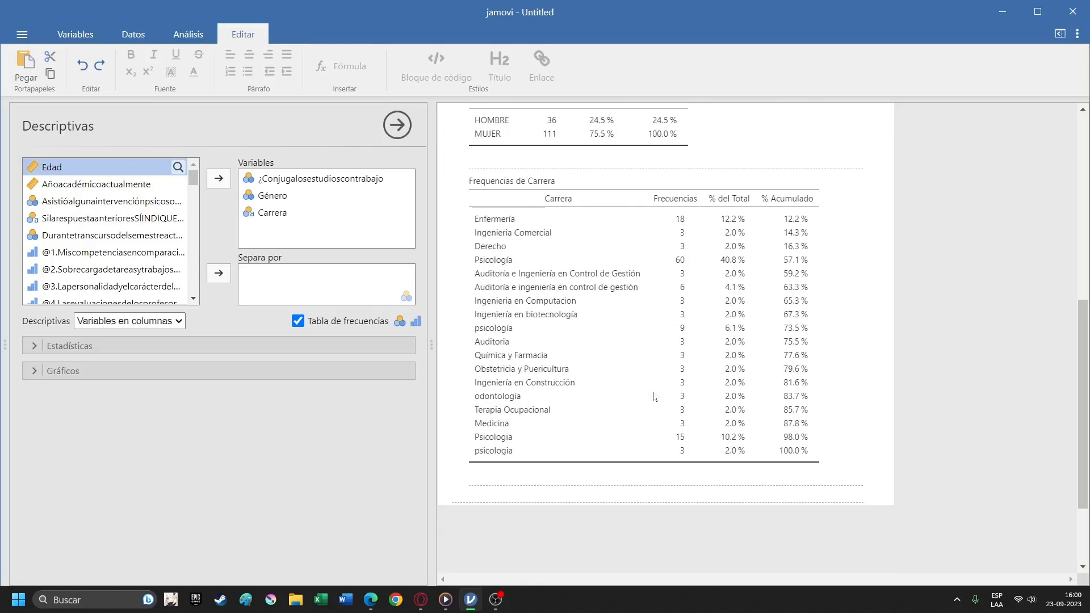
scroll(654, 397, "up", 6)
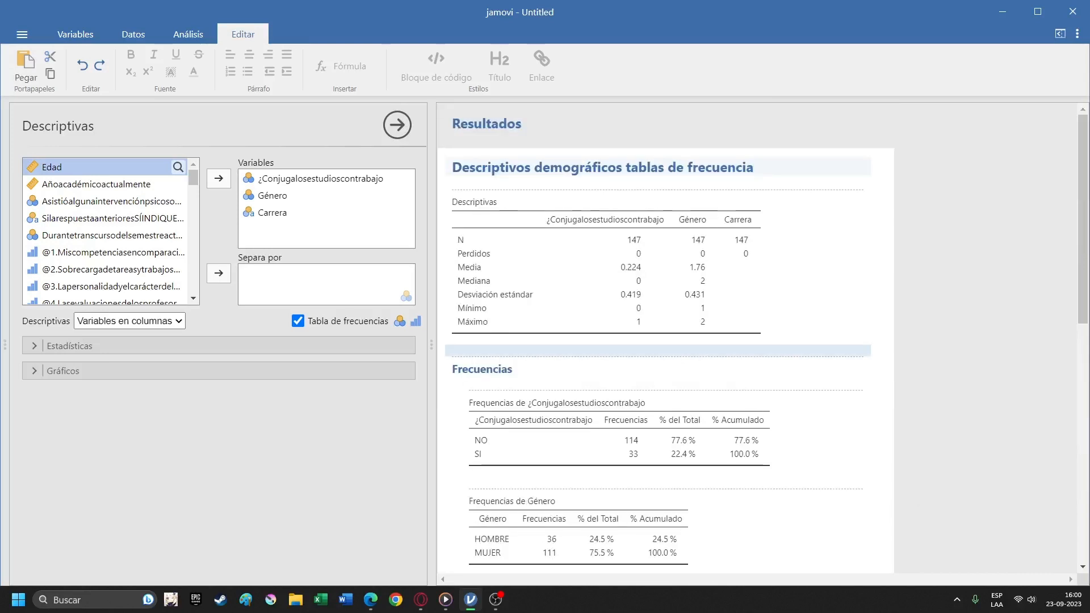
scroll(654, 396, "down", 6)
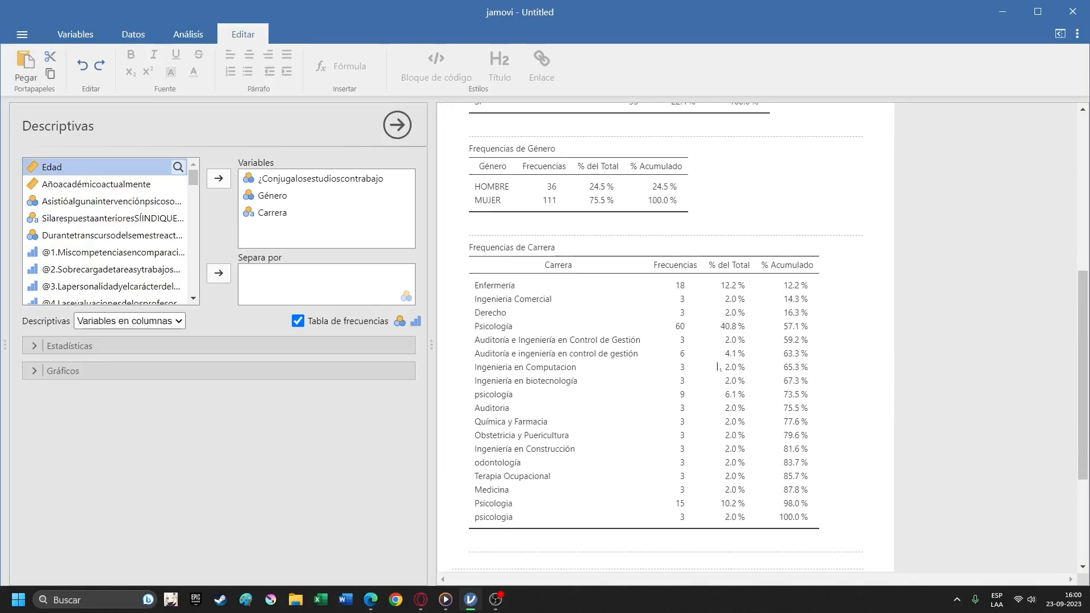
scroll(717, 367, "up", 4)
scroll(717, 366, "down", 4)
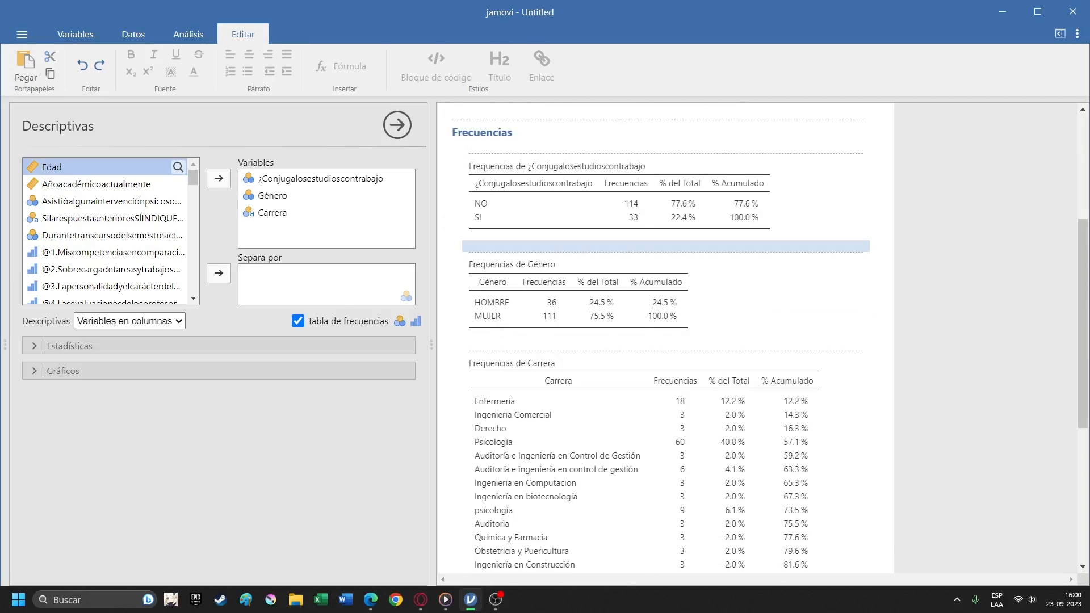
scroll(717, 366, "up", 4)
scroll(717, 366, "up", 5)
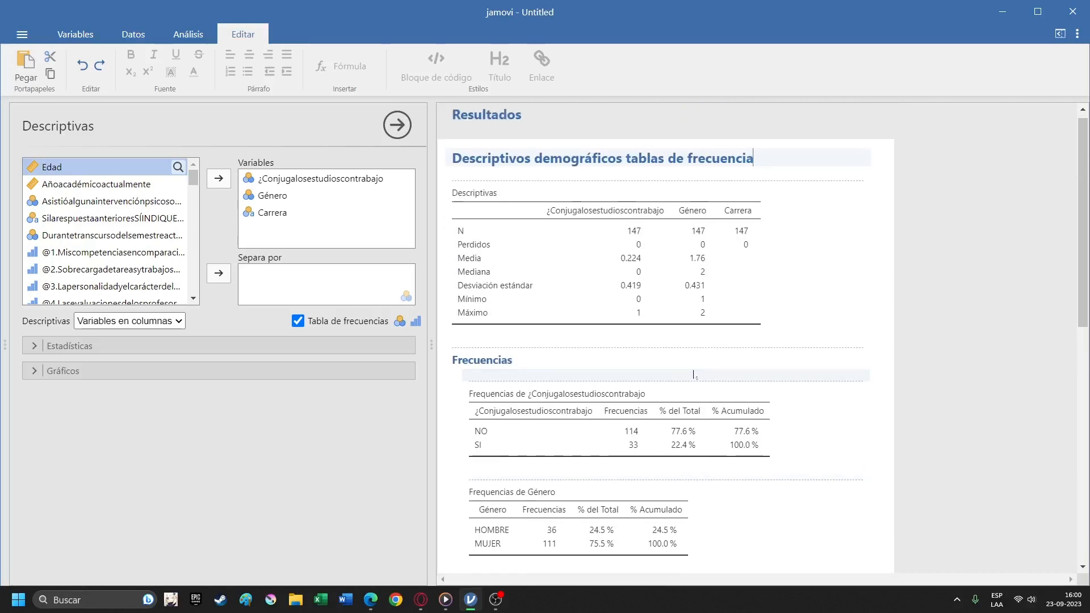
Add bar charts (Gráfico de barras) for ¿Conjugalosestudioscontrabajo, Género and Carrera to the Descriptivas analysis.
scroll(717, 366, "down", 10)
left_click(233, 371)
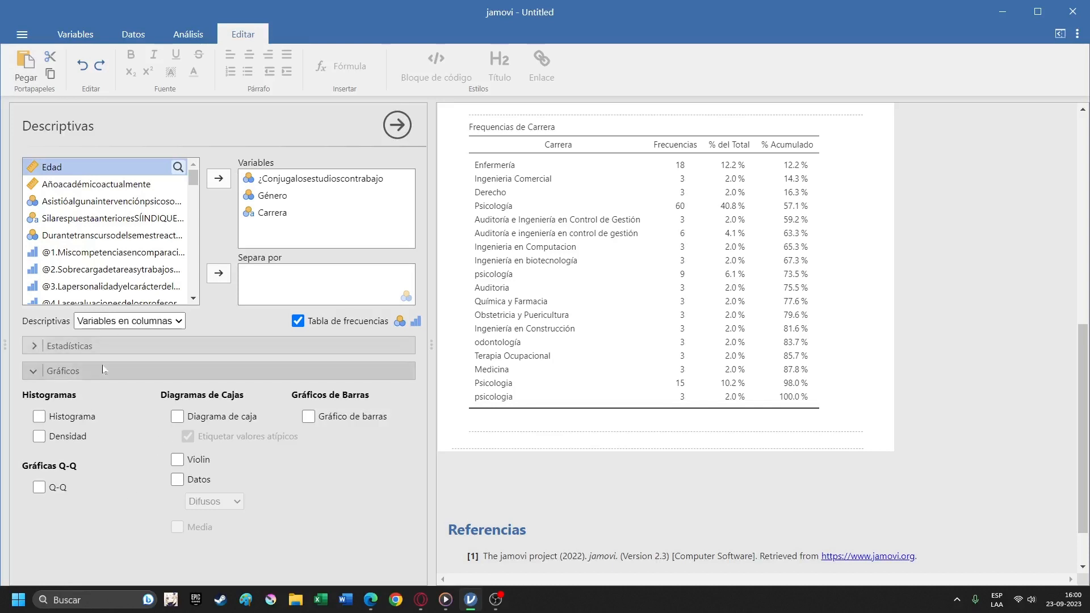
left_click(309, 417)
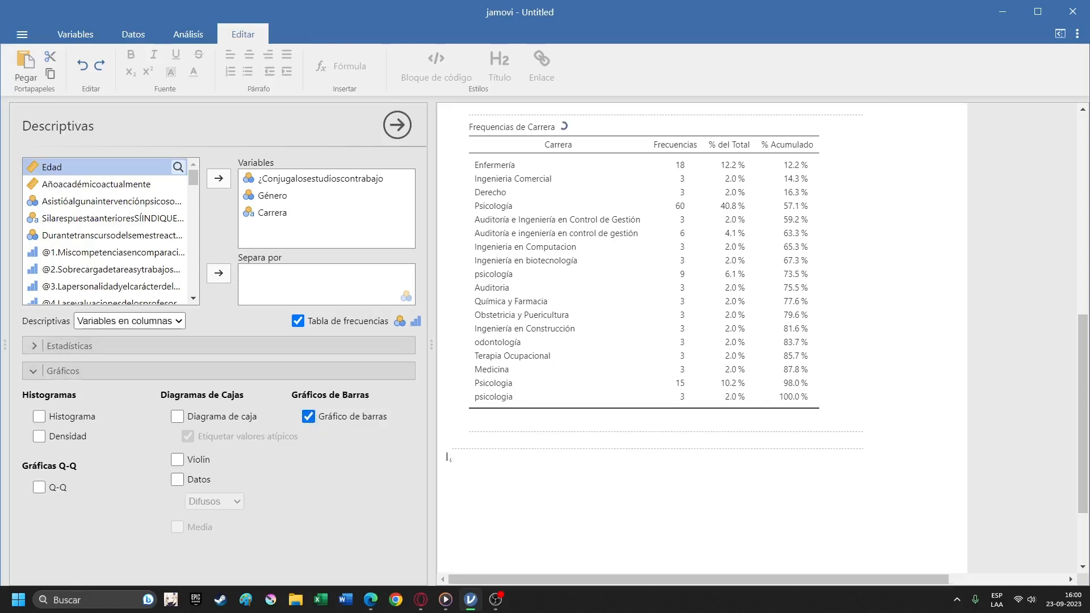
scroll(625, 457, "down", 6)
scroll(625, 456, "up", 2)
scroll(623, 457, "down", 6)
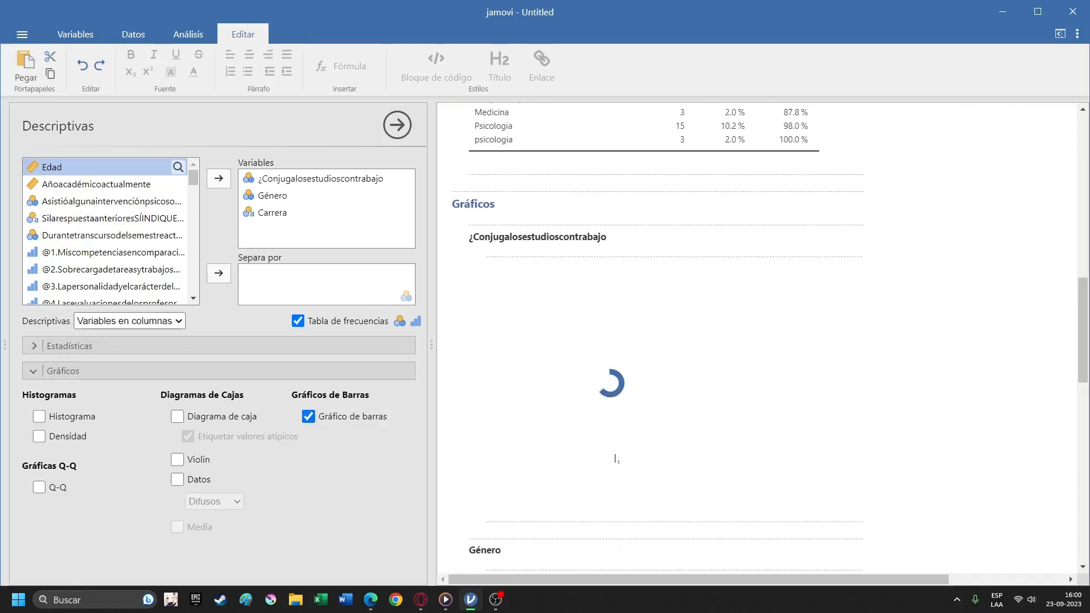
scroll(619, 459, "up", 6)
scroll(618, 460, "down", 6)
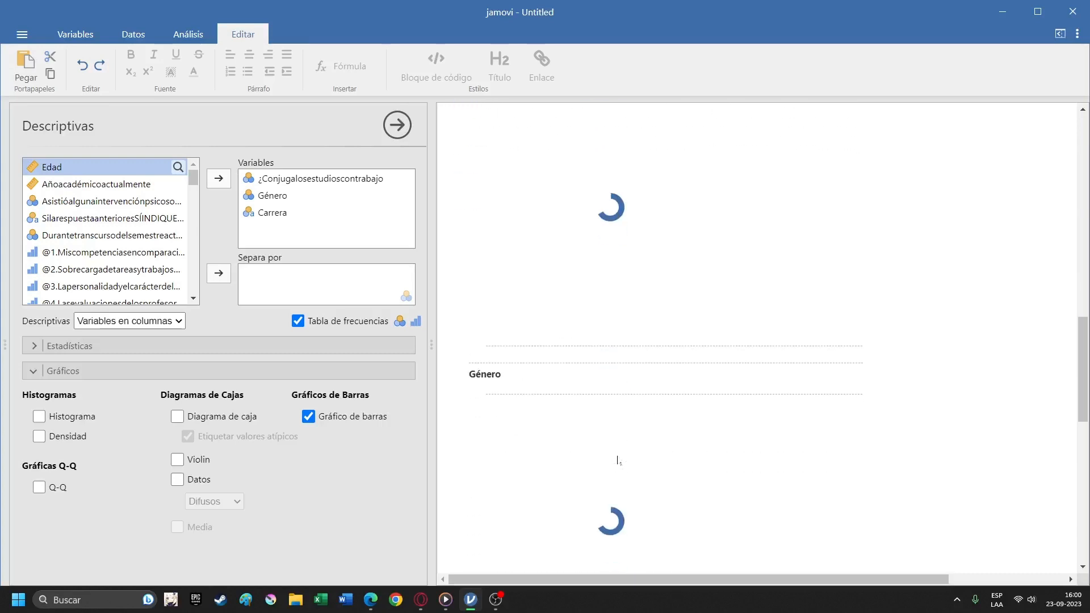
scroll(627, 461, "up", 1)
scroll(658, 461, "down", 1)
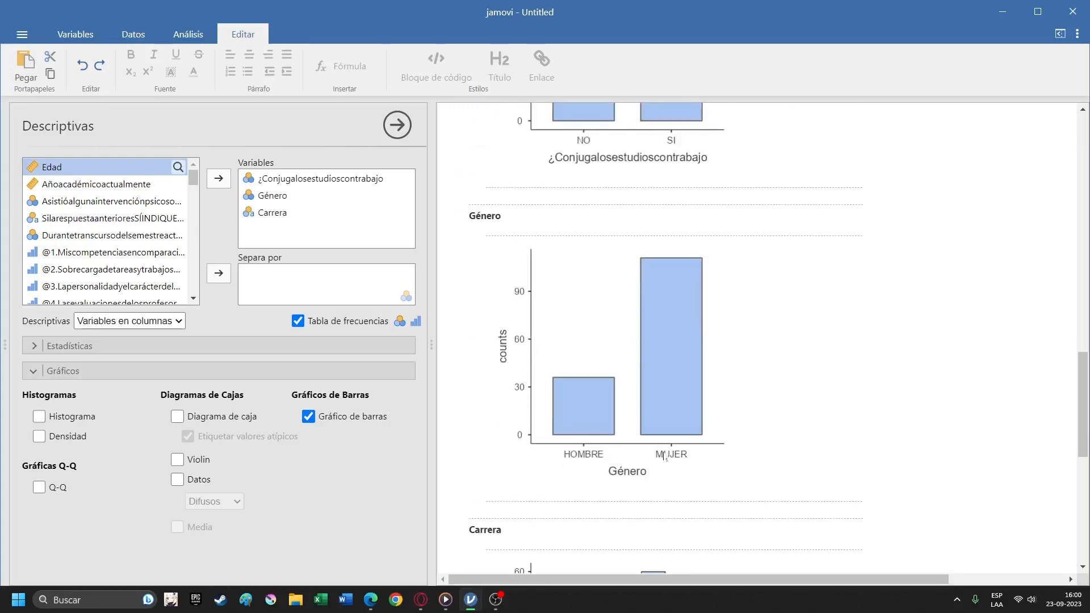
Examine the bar charts of the three demographic variables, including the full width of the Carrera chart, and the tables above them.
scroll(660, 460, "up", 4)
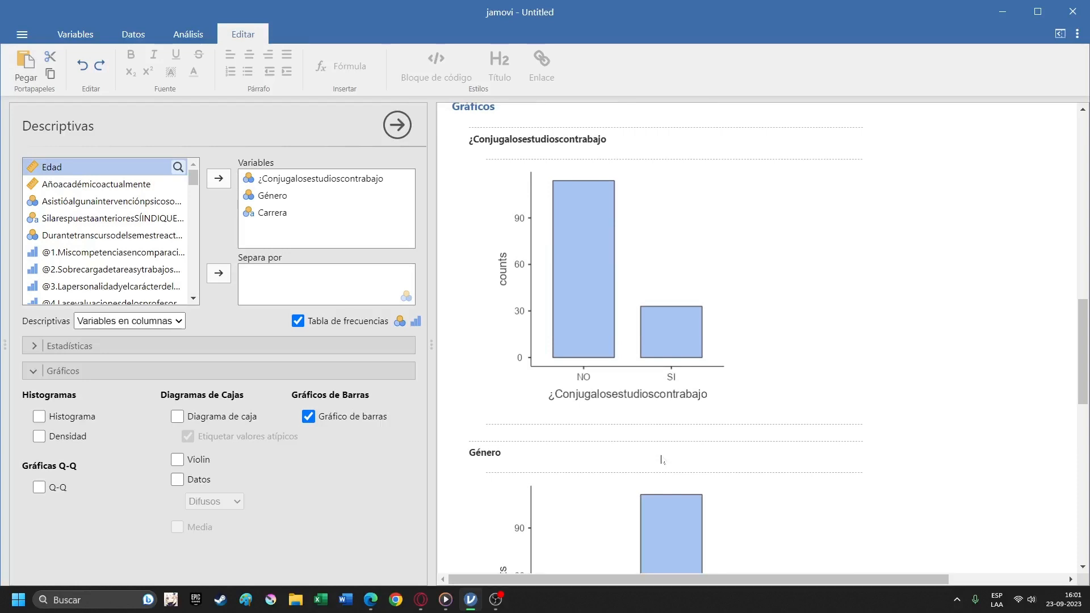
scroll(661, 459, "down", 7)
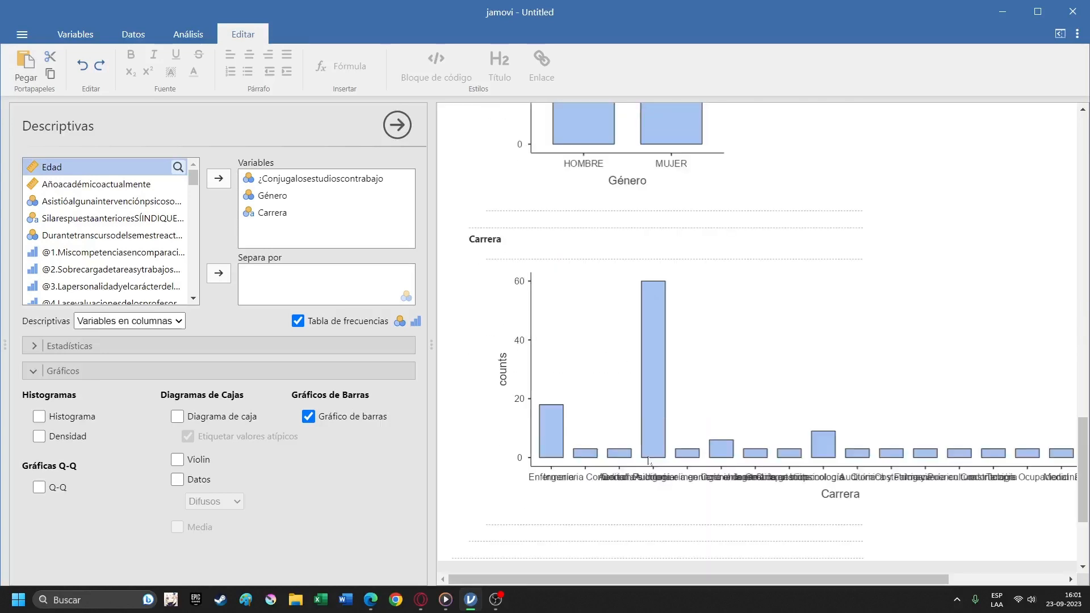
scroll(653, 451, "up", 1)
left_click_drag(602, 584, 639, 567)
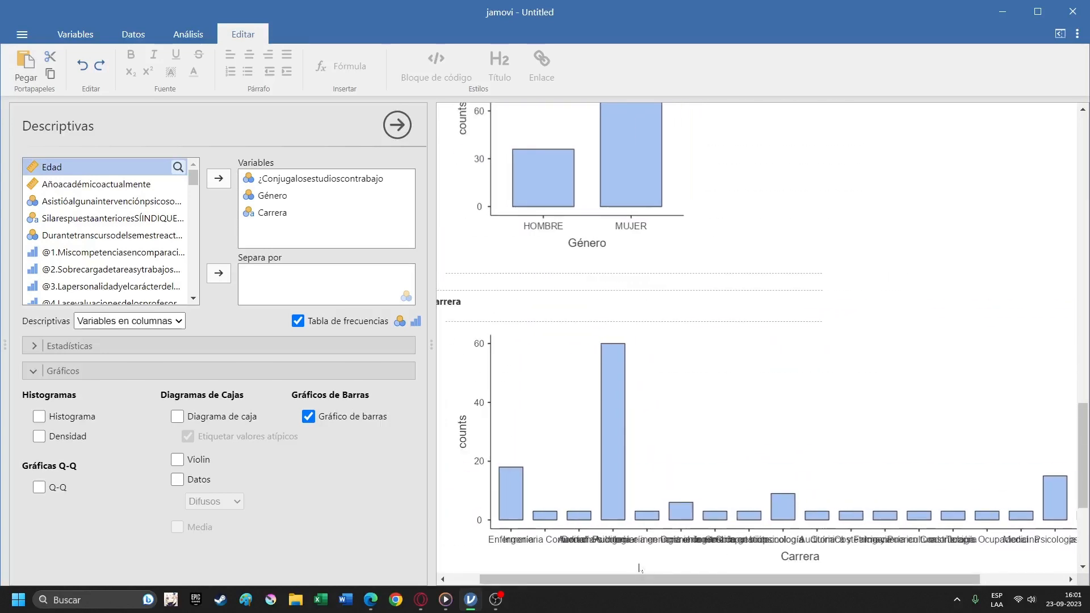
scroll(576, 476, "up", 10)
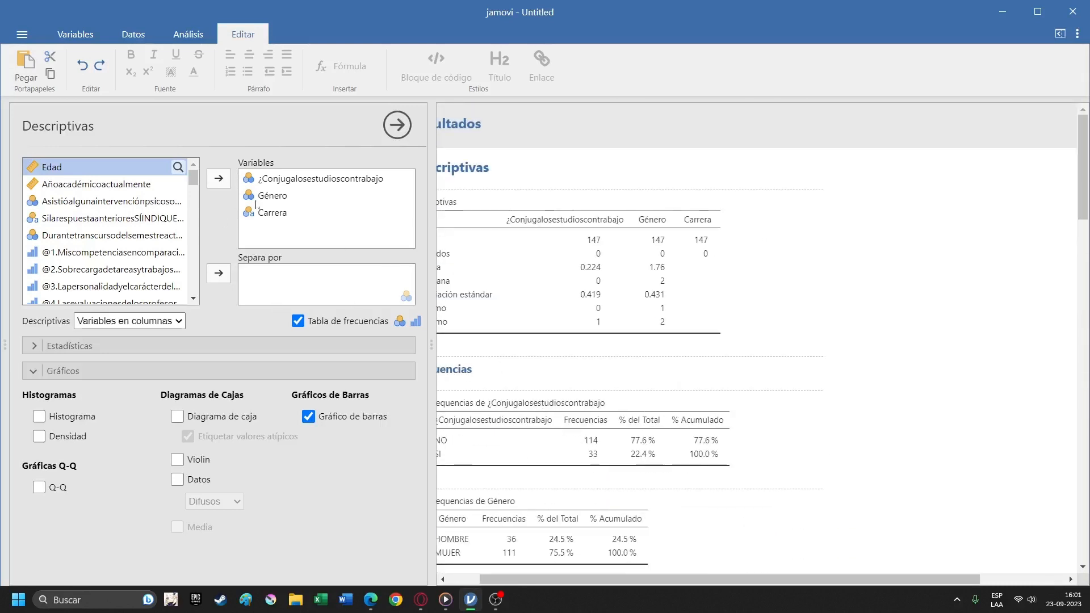
scroll(674, 390, "down", 8)
scroll(673, 390, "up", 10)
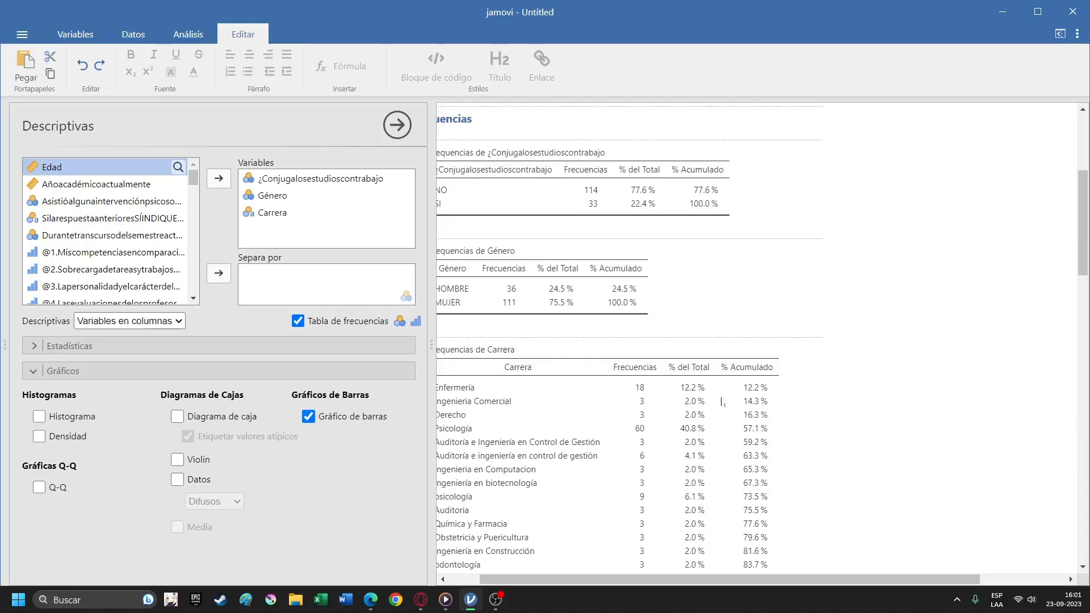
Create a new, empty Descriptivas analysis below the demographic one.
left_click(151, 33)
left_click(190, 29)
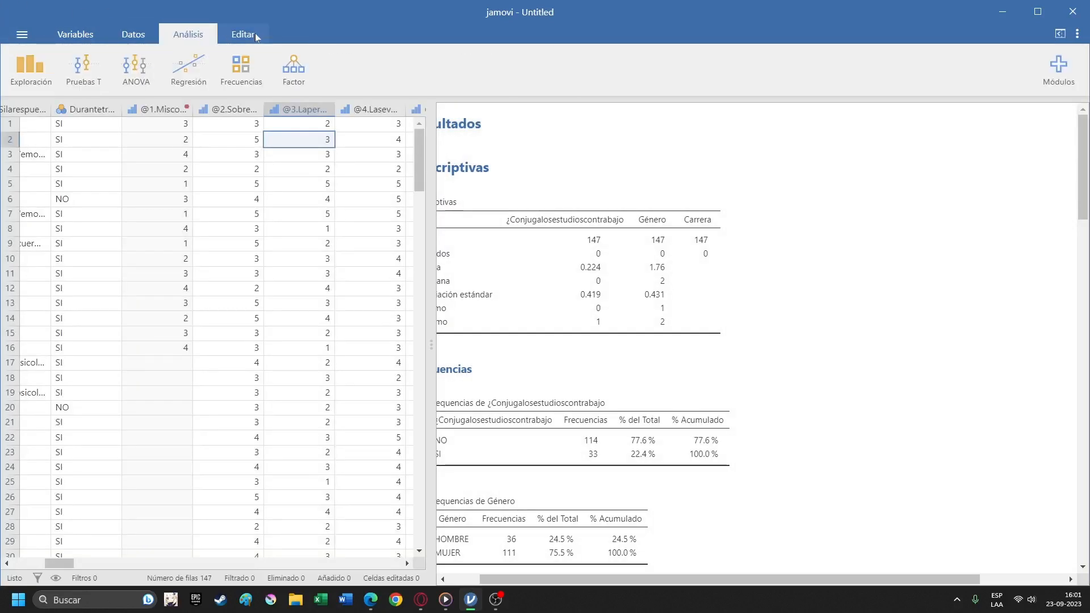
left_click(28, 74)
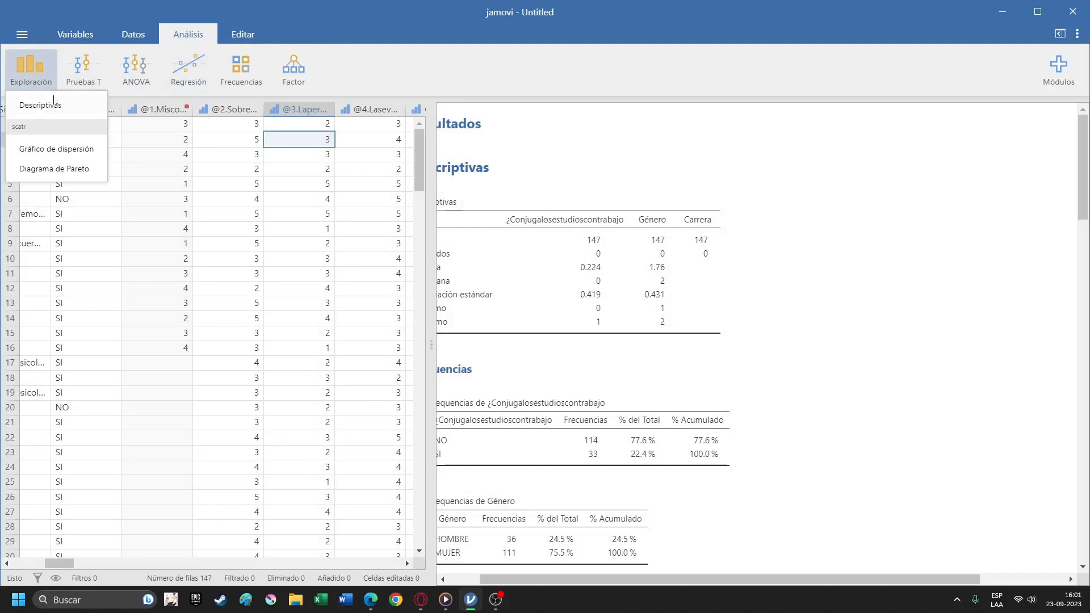
left_click(53, 103)
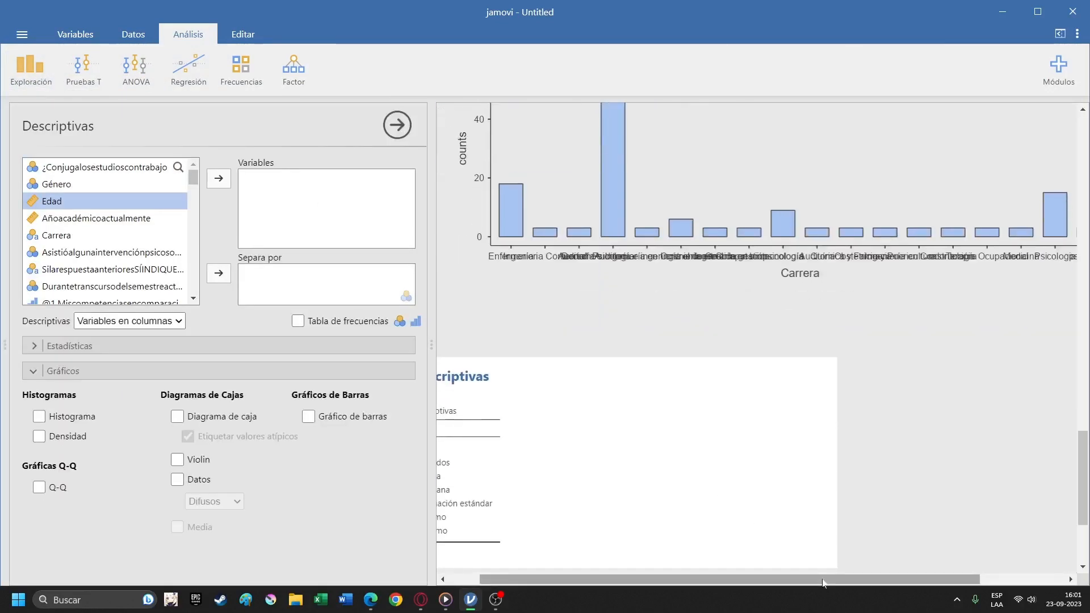
left_click_drag(822, 580, 778, 579)
scroll(769, 428, "up", 7)
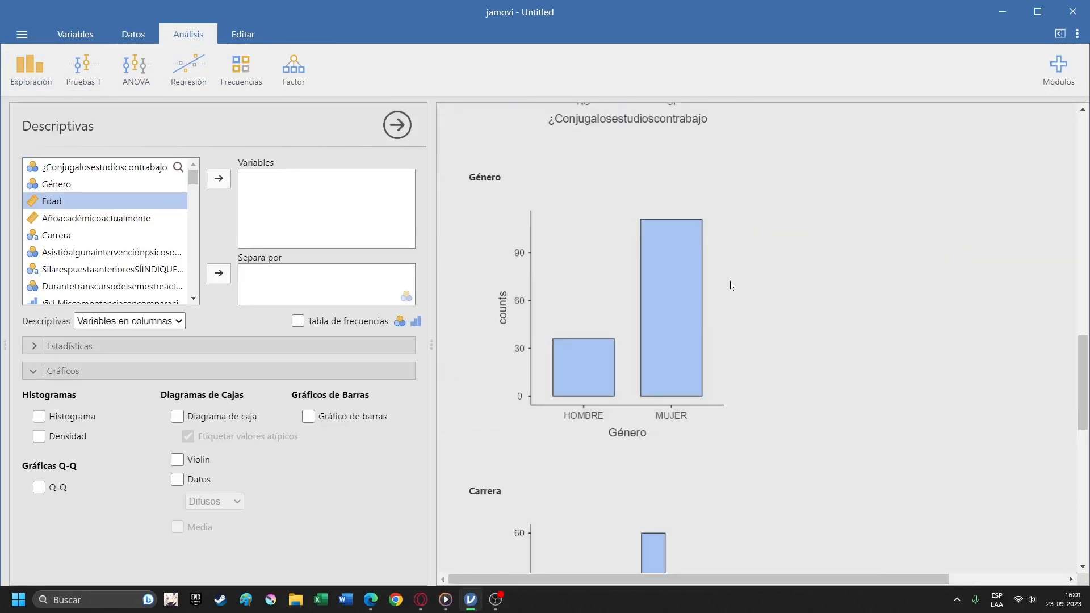
left_click(496, 600)
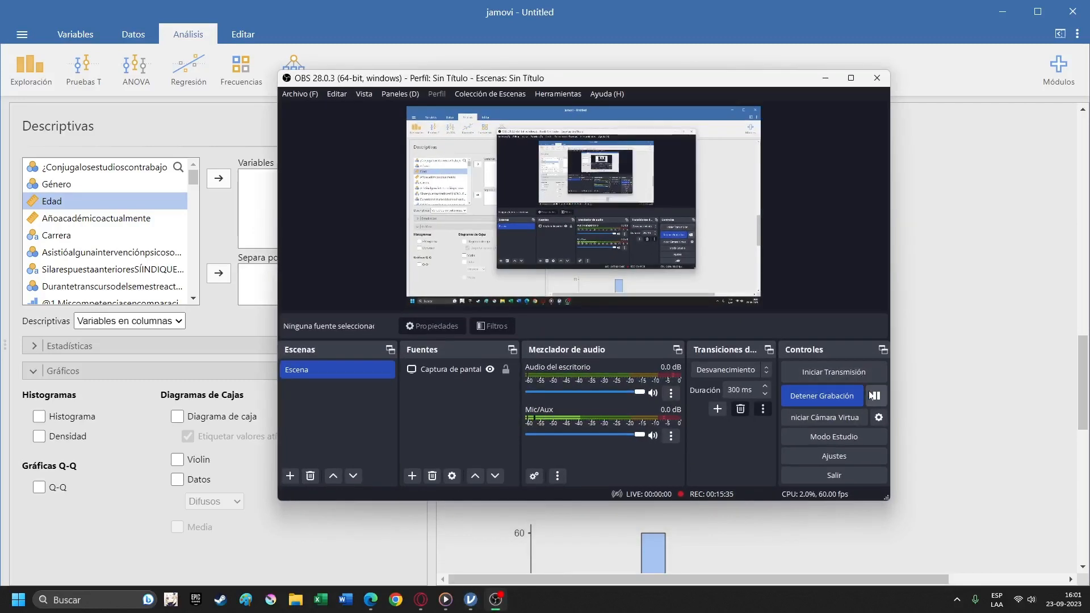
left_click(825, 78)
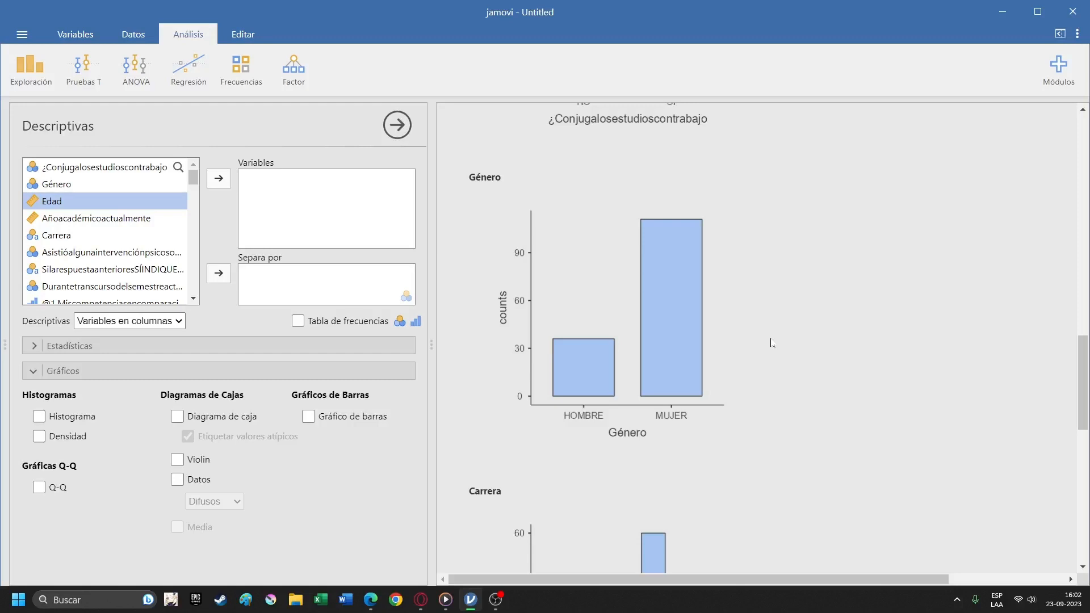
View the copy and export options of the ¿Conjugalosestudioscontrabajo bar chart, dismiss them, and reopen the demographic Descriptivas analysis.
scroll(761, 391, "up", 10)
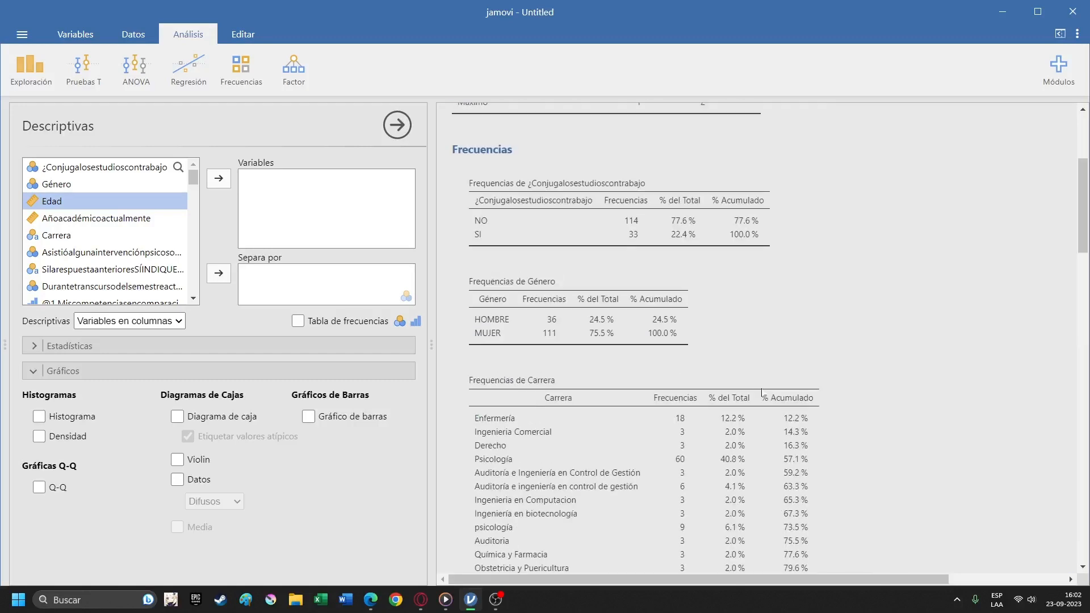
scroll(761, 392, "up", 4)
scroll(774, 405, "down", 10)
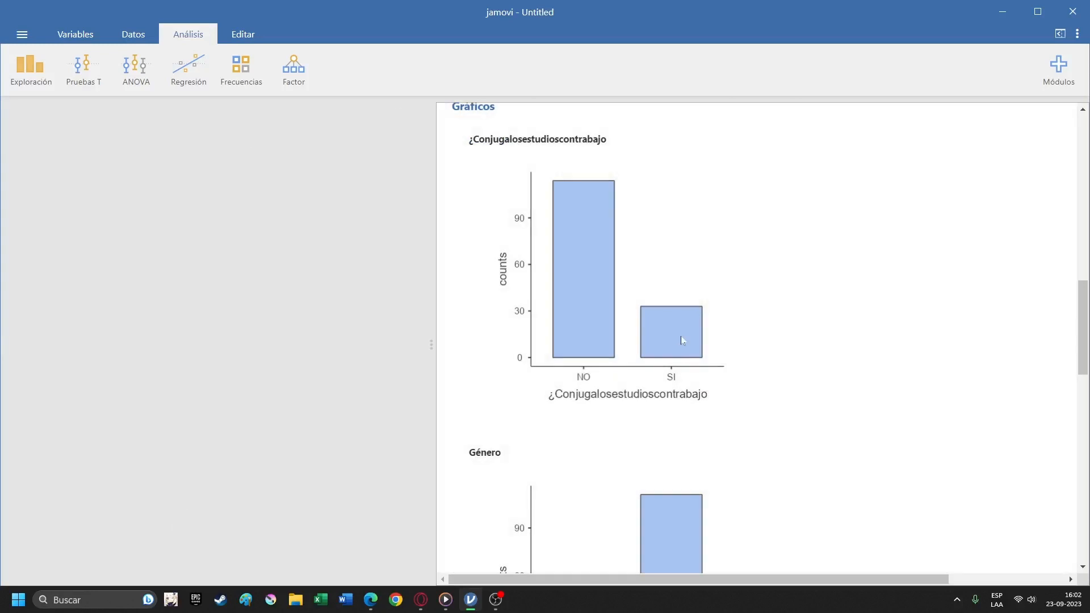
right_click(671, 316)
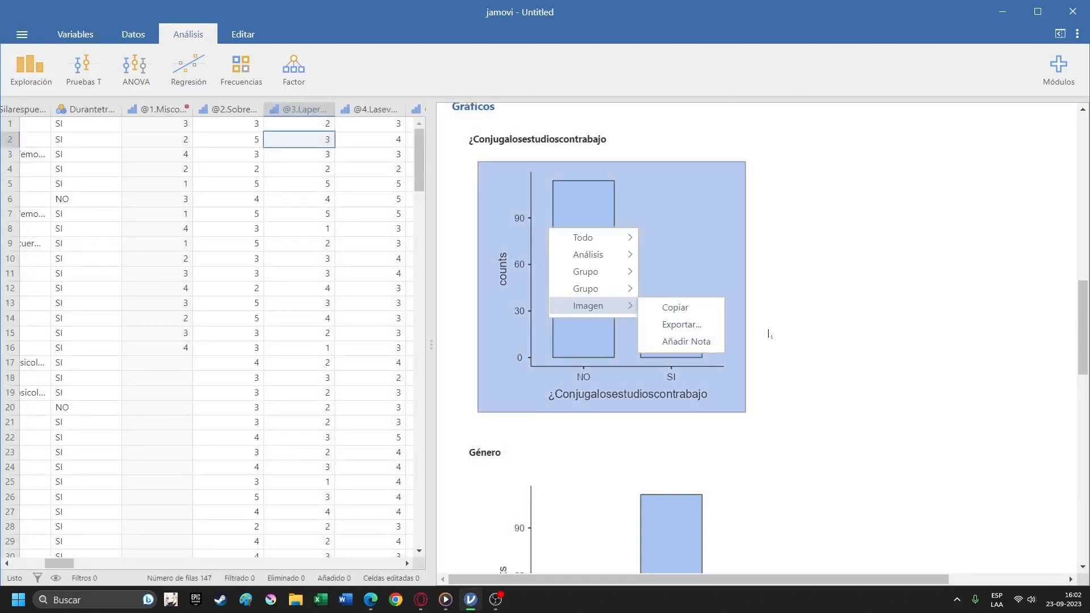
left_click(961, 337)
scroll(931, 336, "down", 14)
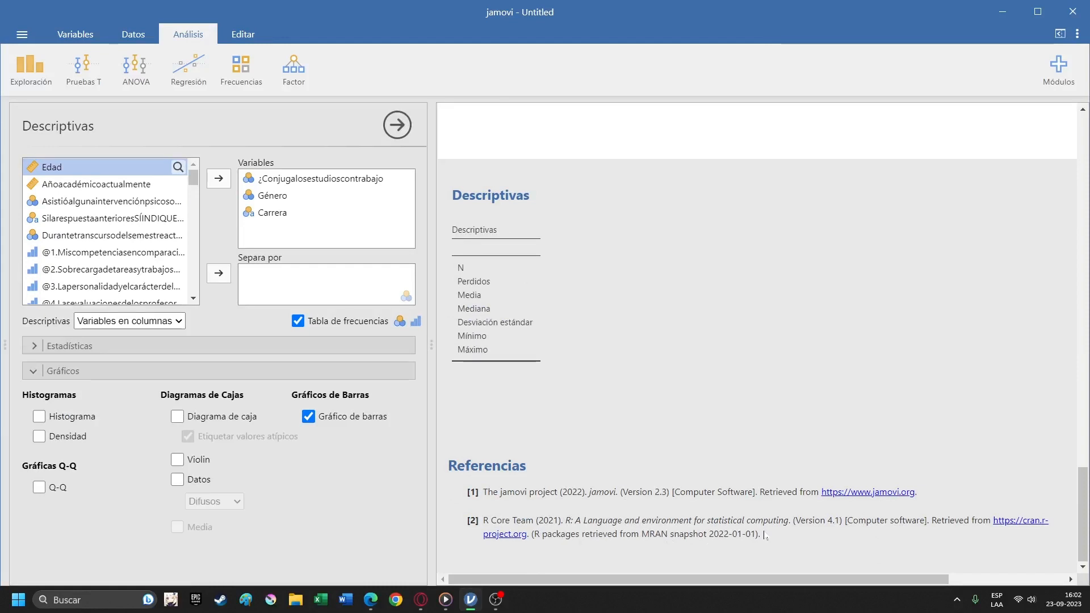
Look through the demographic analysis output, comparing the Género and Carrera frequency tables with the bar charts.
scroll(749, 533, "up", 16)
scroll(724, 514, "up", 8)
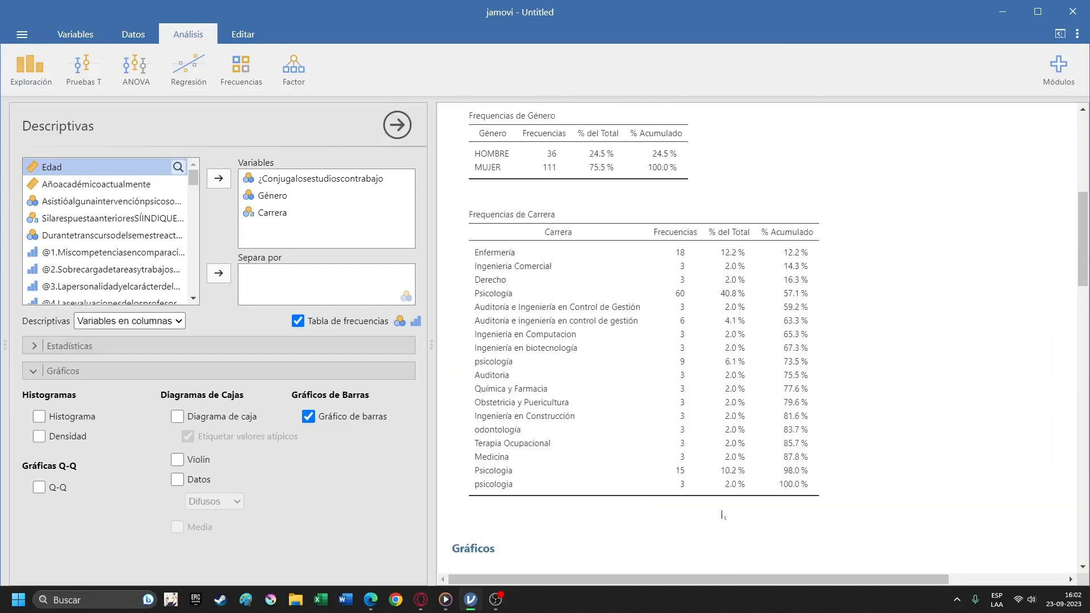
scroll(669, 443, "down", 15)
scroll(667, 440, "down", 4)
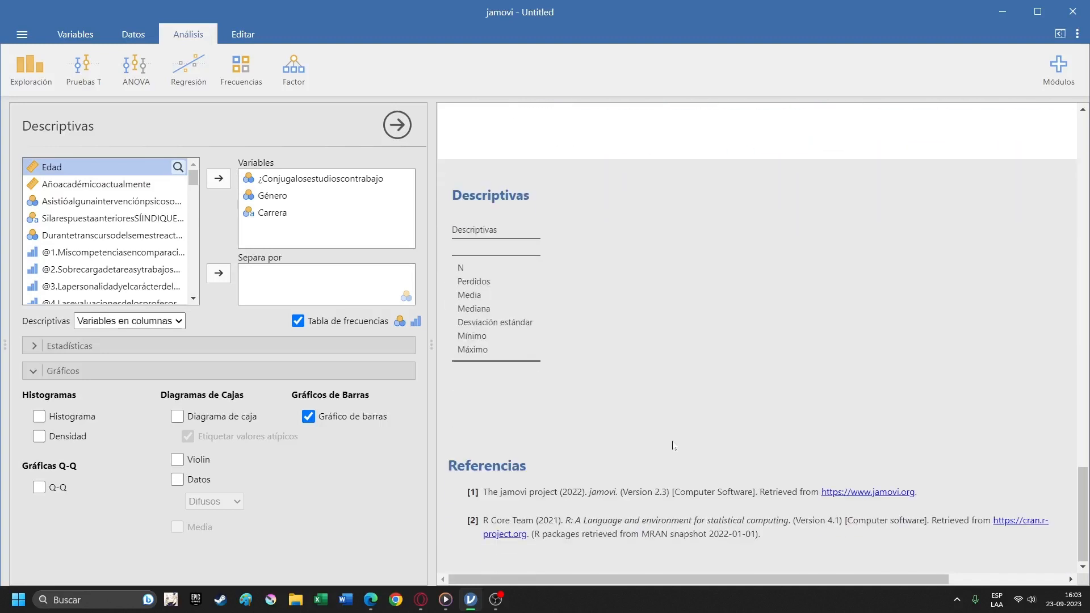
scroll(672, 445, "up", 5)
scroll(644, 349, "up", 12)
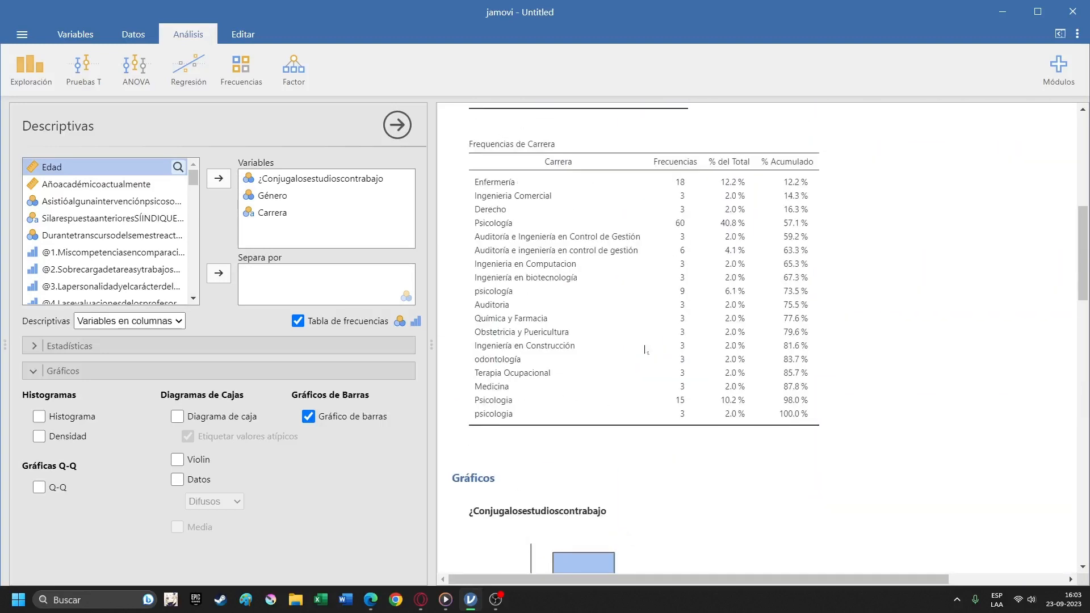
scroll(645, 350, "down", 4)
scroll(652, 349, "down", 5)
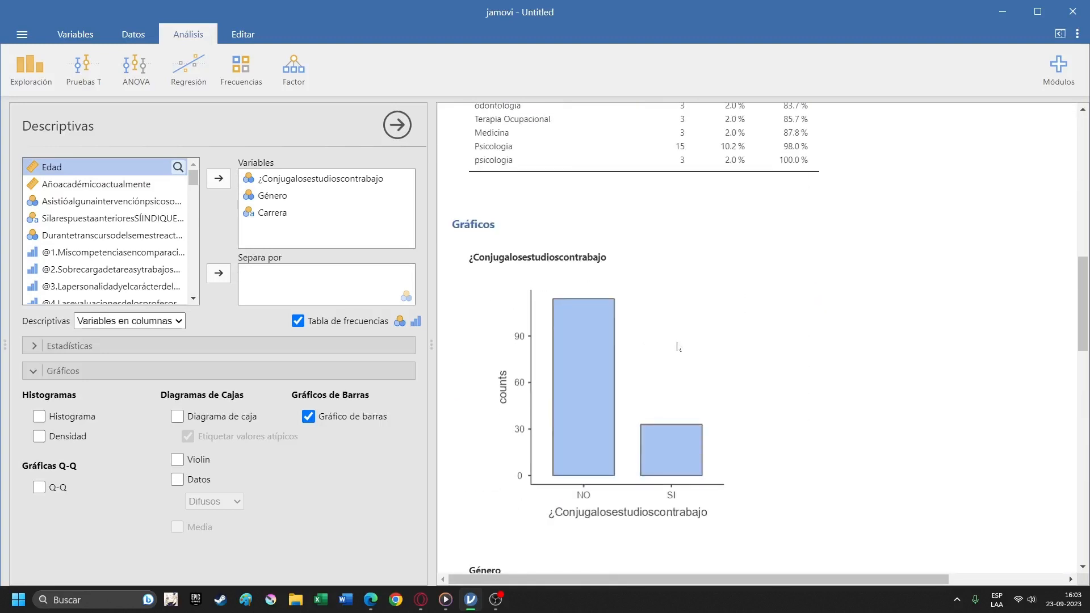
scroll(678, 347, "down", 8)
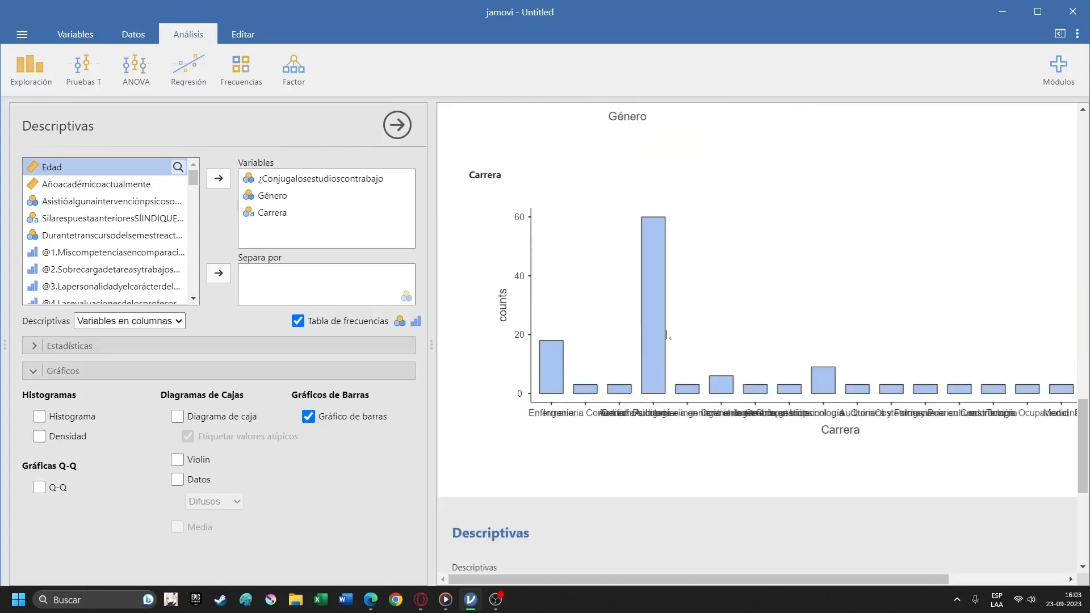
scroll(642, 324, "up", 2)
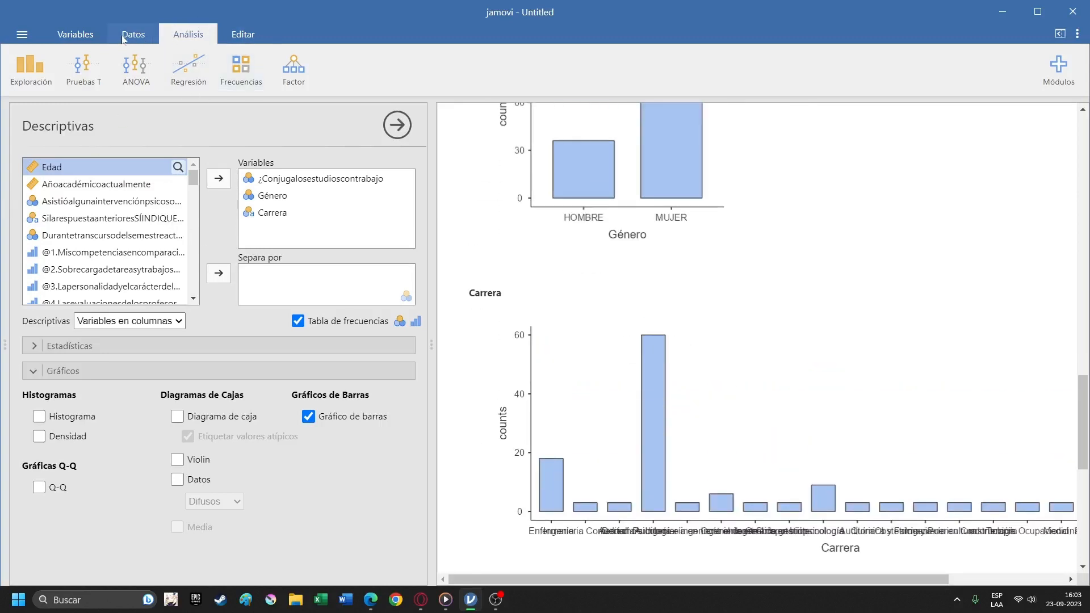
Create a new Descriptivas analysis with Edad as its variable.
left_click(31, 67)
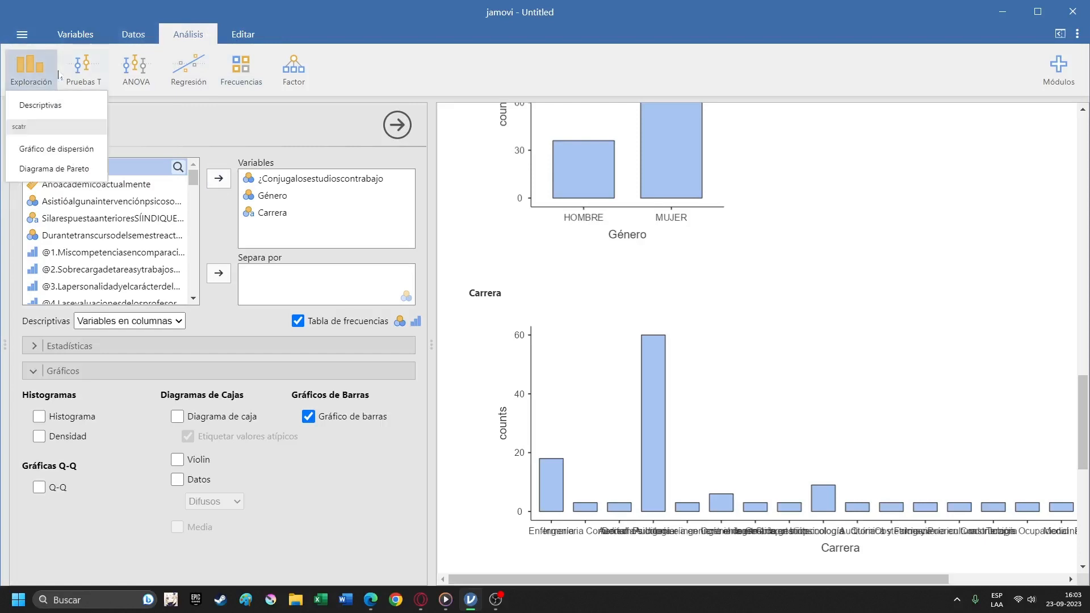
left_click(61, 107)
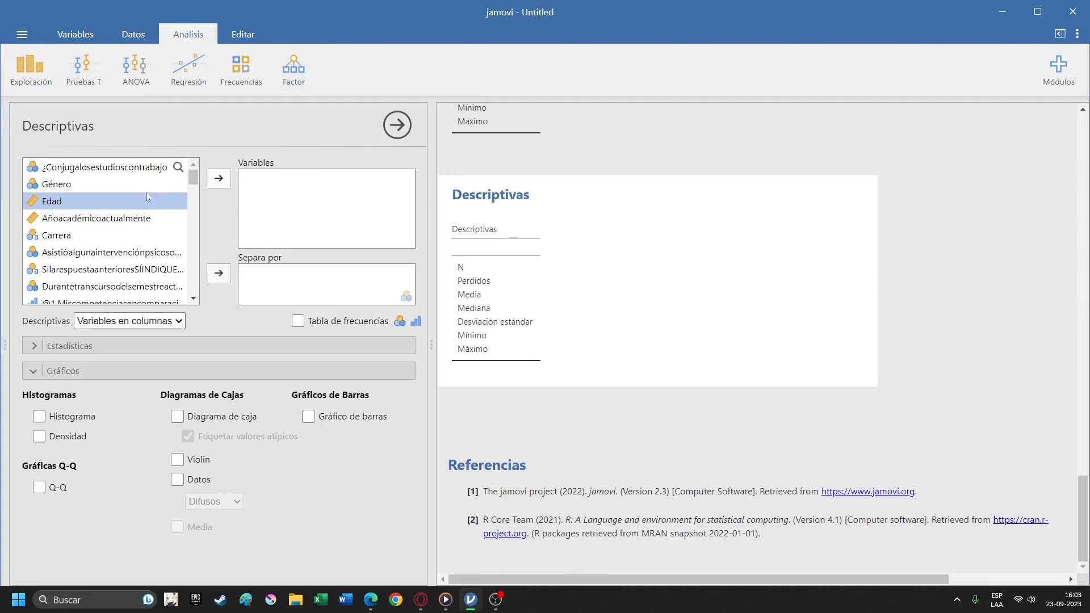
left_click(218, 178)
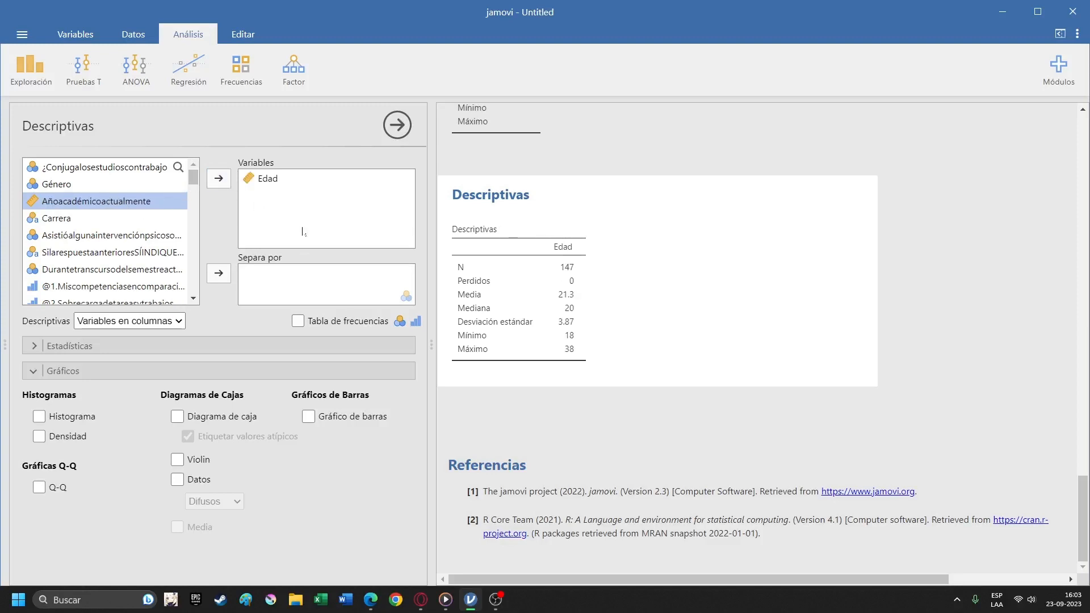
Add a histogram to the Edad descriptive analysis.
scroll(123, 245, "down", 10)
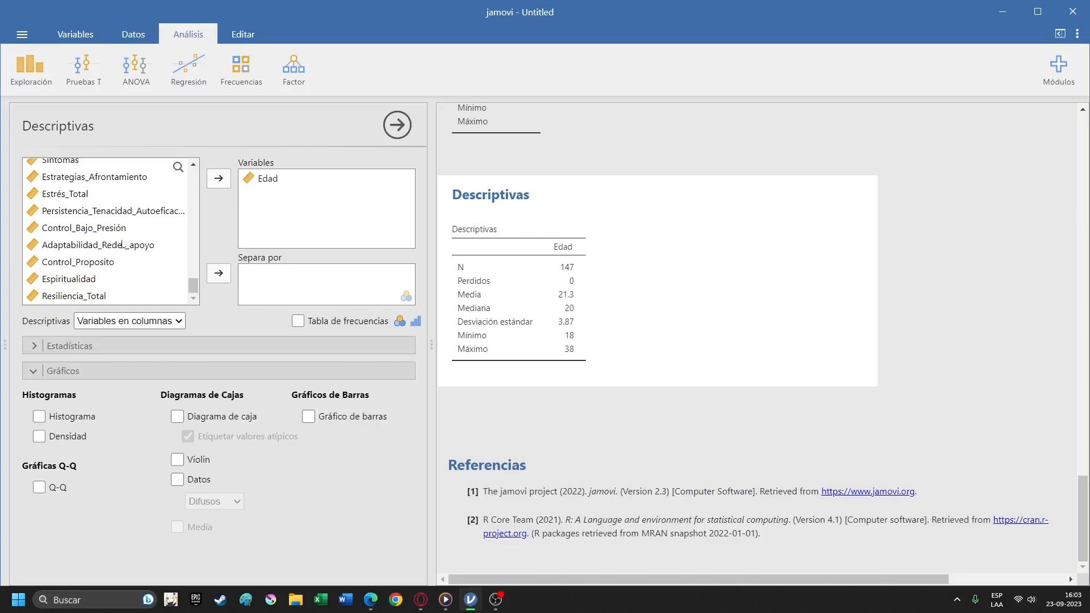
scroll(123, 245, "up", 8)
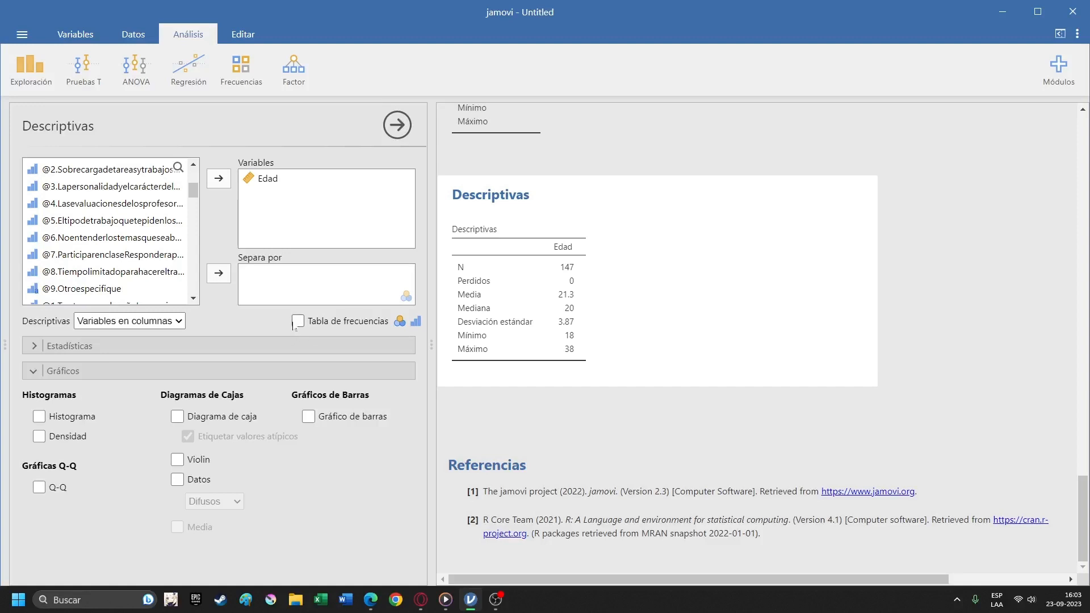
left_click(38, 417)
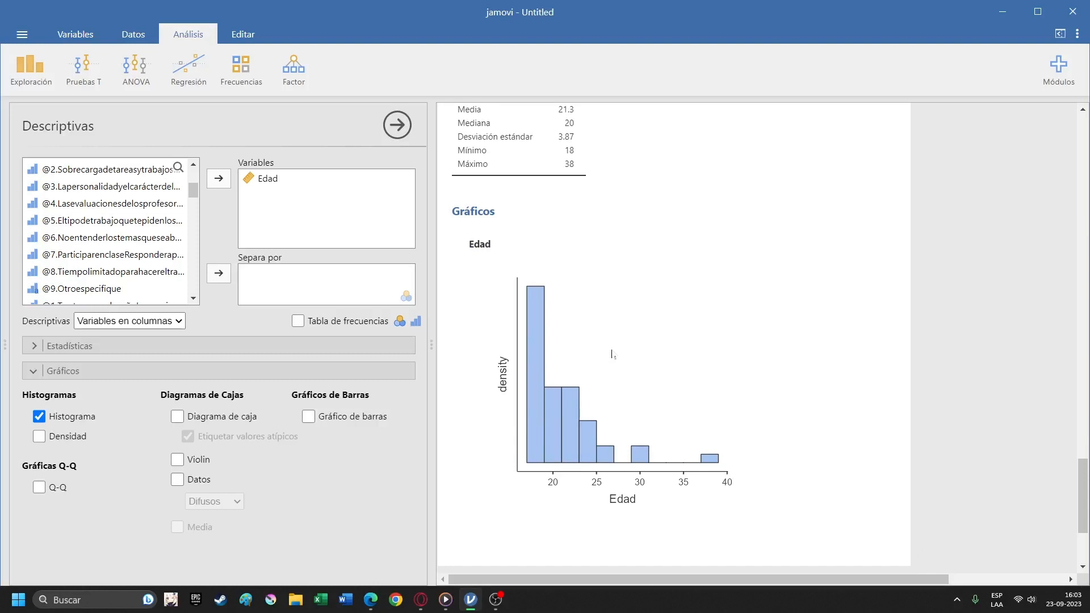
scroll(652, 367, "down", 3)
scroll(653, 366, "up", 2)
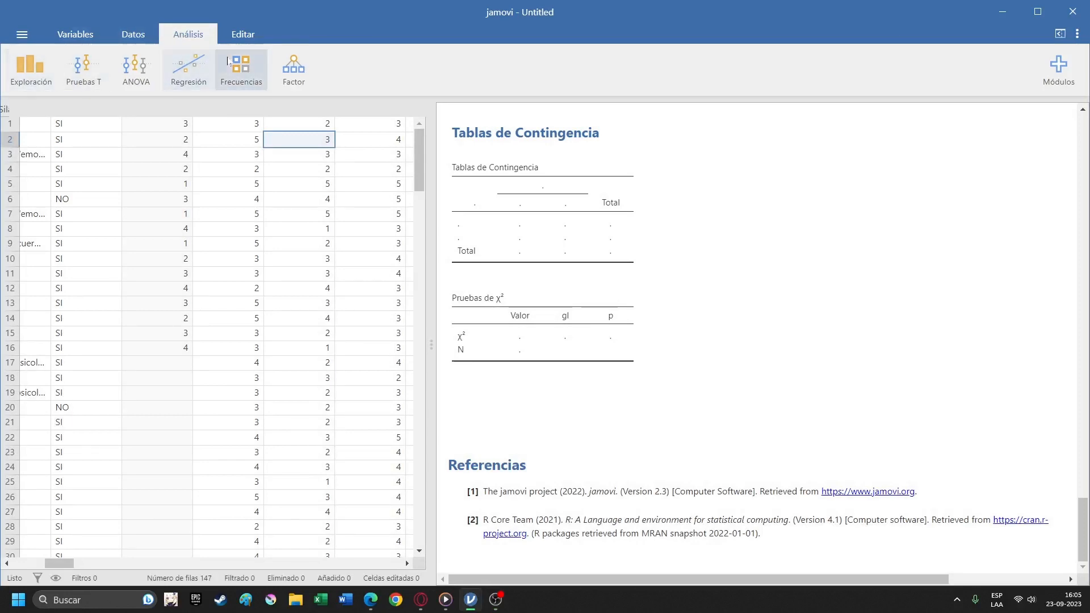
Create an independent-samples contingency table analysis with the χ² association test and assign Género to the rows.
scroll(601, 242, "up", 6)
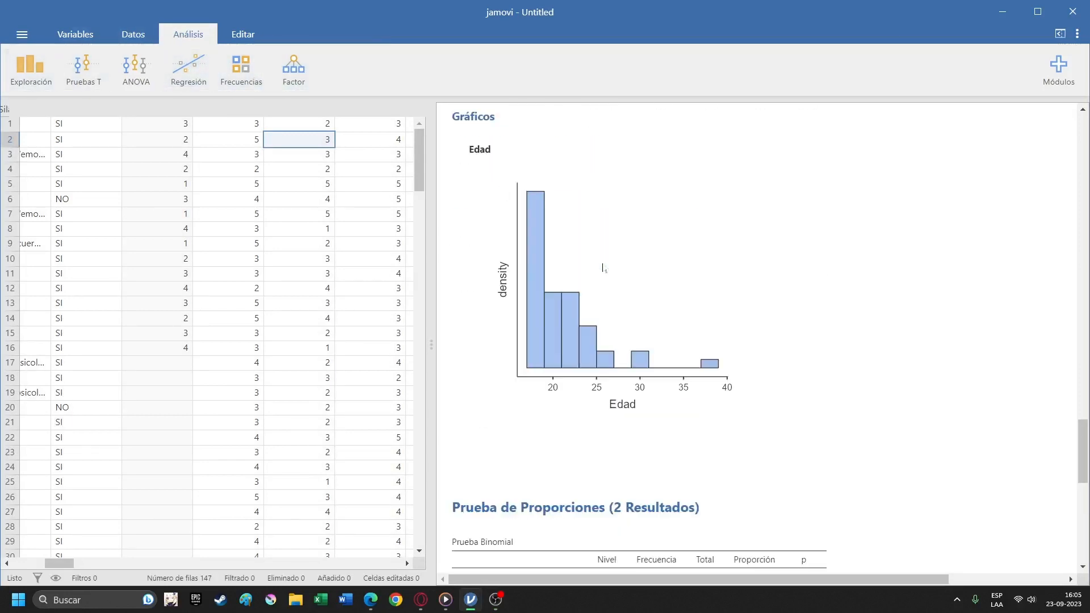
scroll(601, 272, "down", 6)
left_click(242, 67)
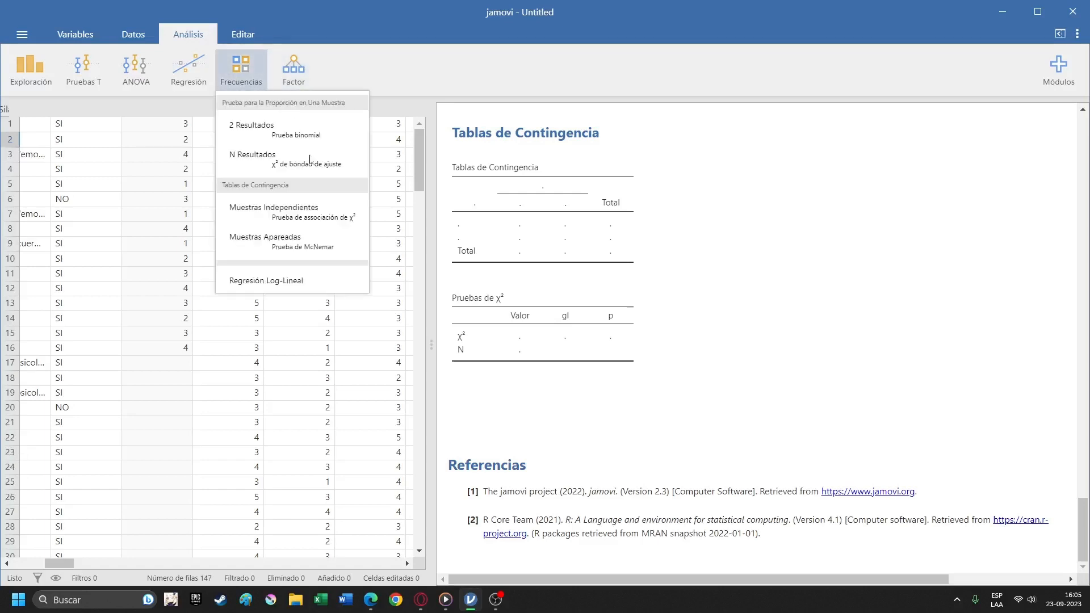
left_click(335, 217)
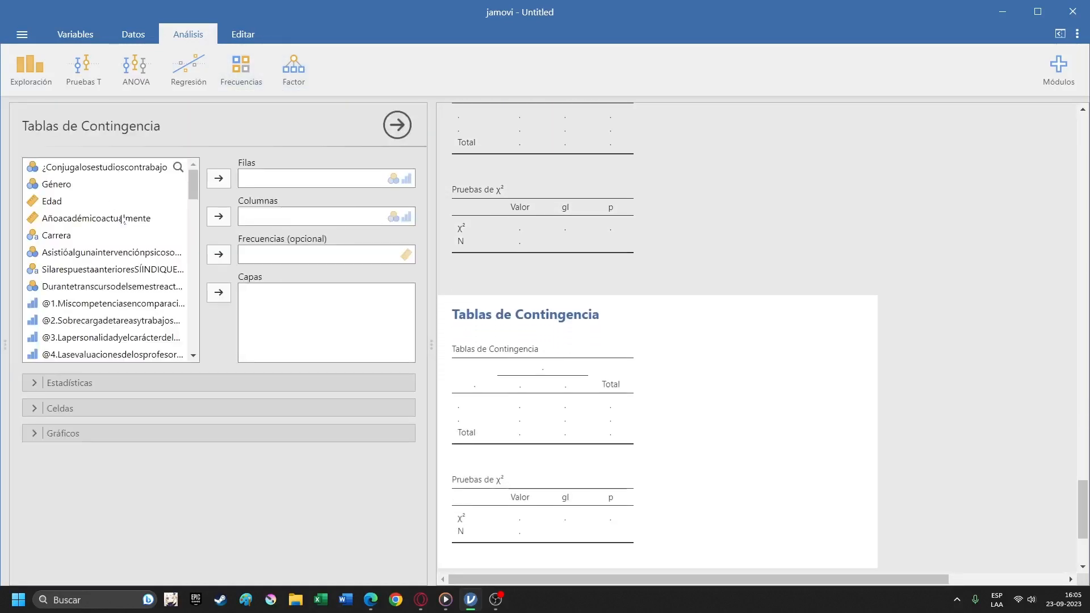
scroll(134, 221, "down", 3)
scroll(134, 222, "up", 3)
left_click(85, 190)
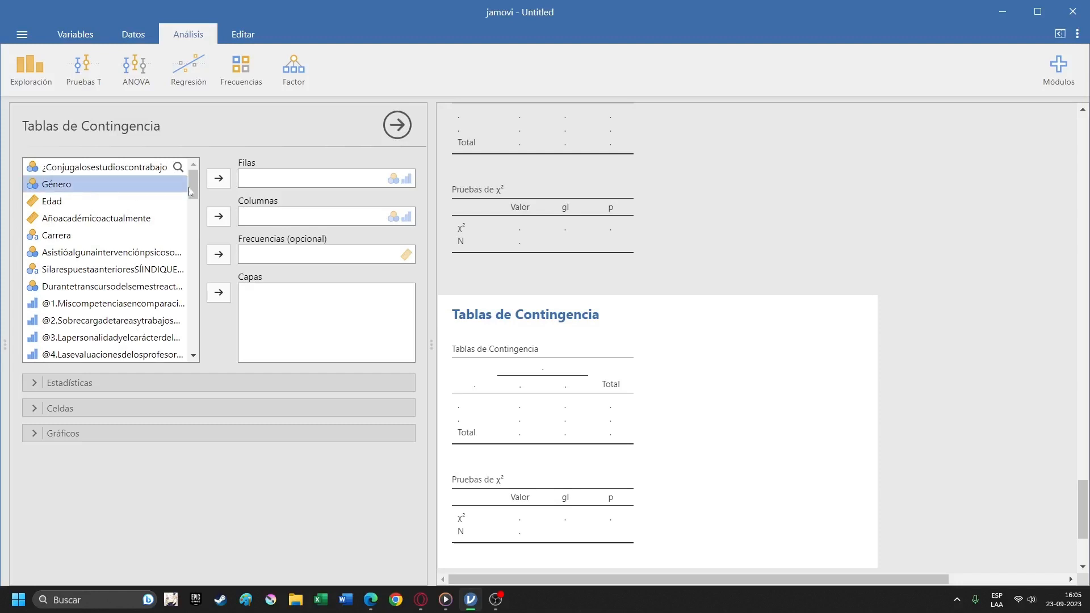
left_click(216, 183)
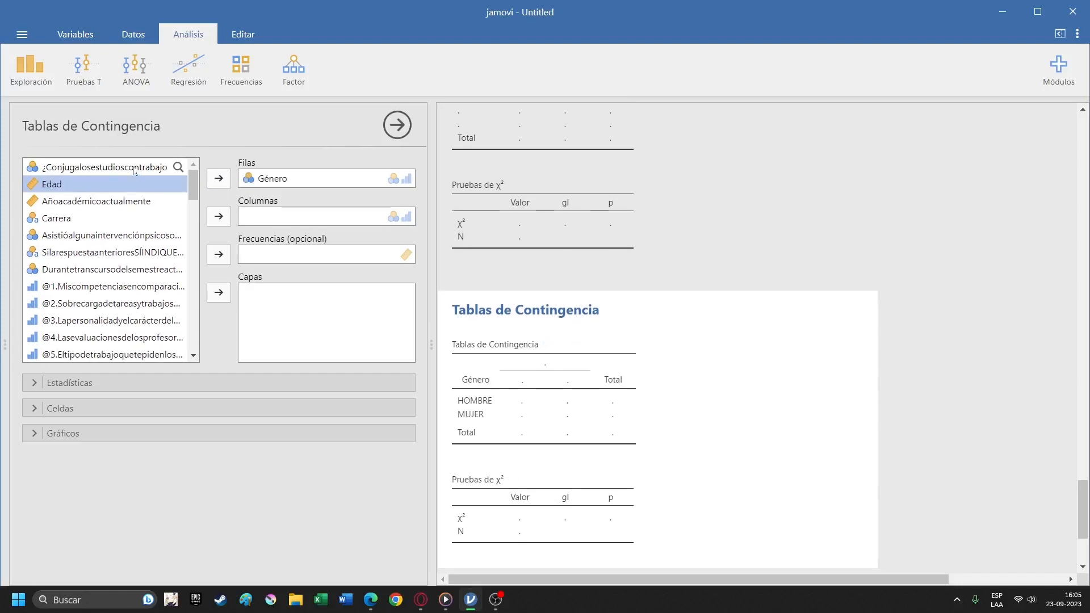
Assign ¿Conjugalosestudioscontrabajo to the columns of the Género contingency table.
left_click(135, 170)
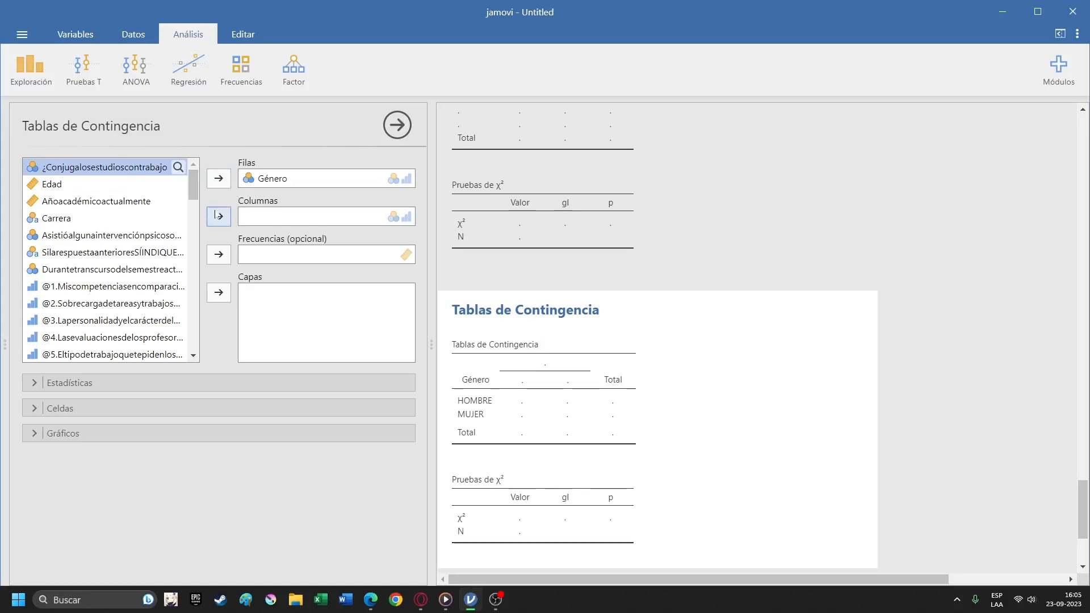
scroll(125, 237, "down", 10)
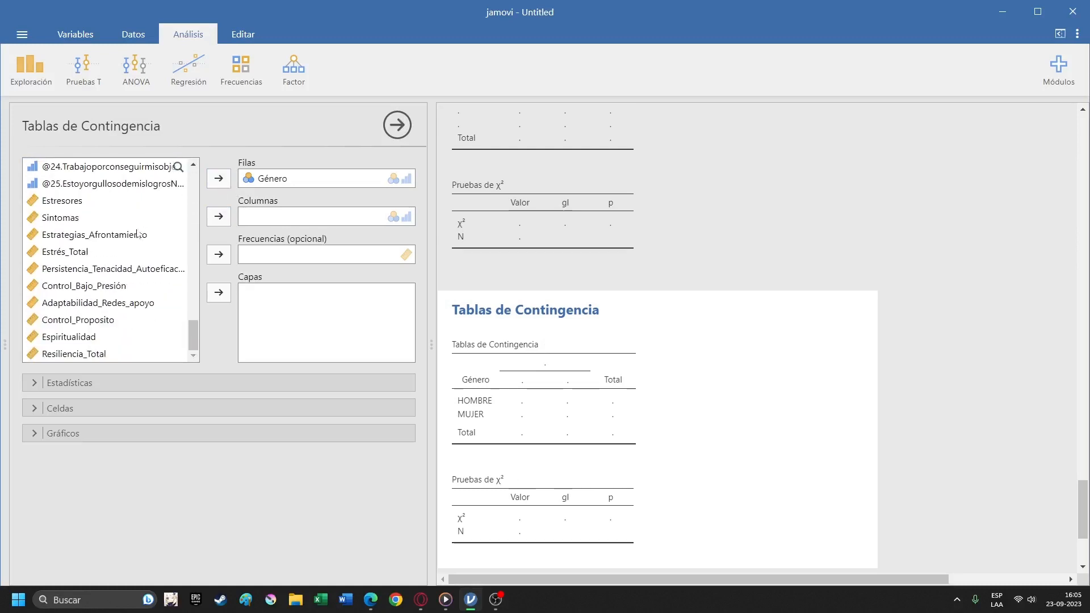
scroll(125, 237, "up", 10)
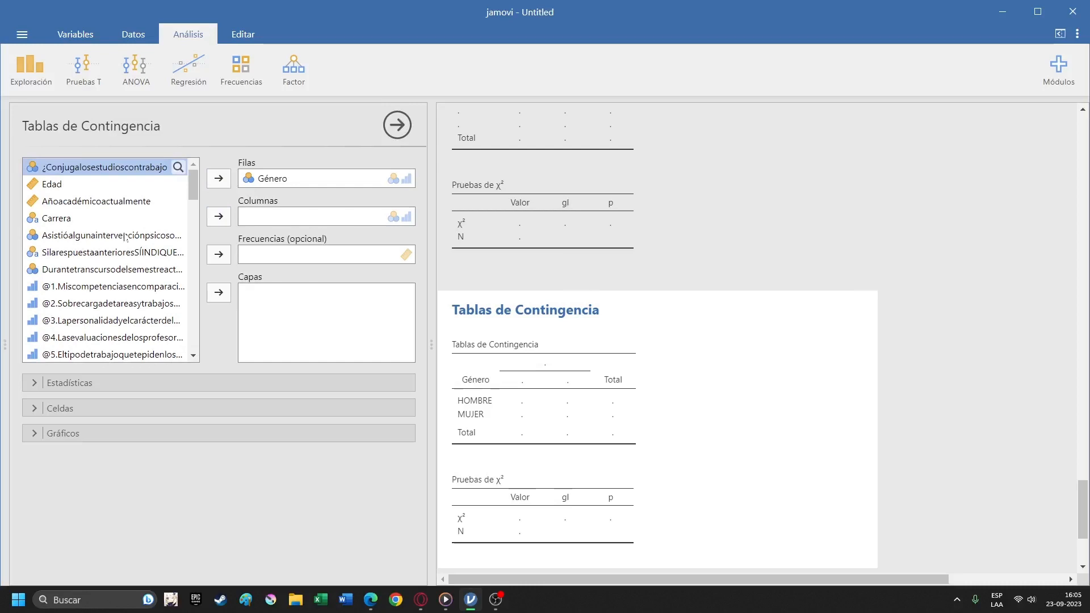
left_click(219, 216)
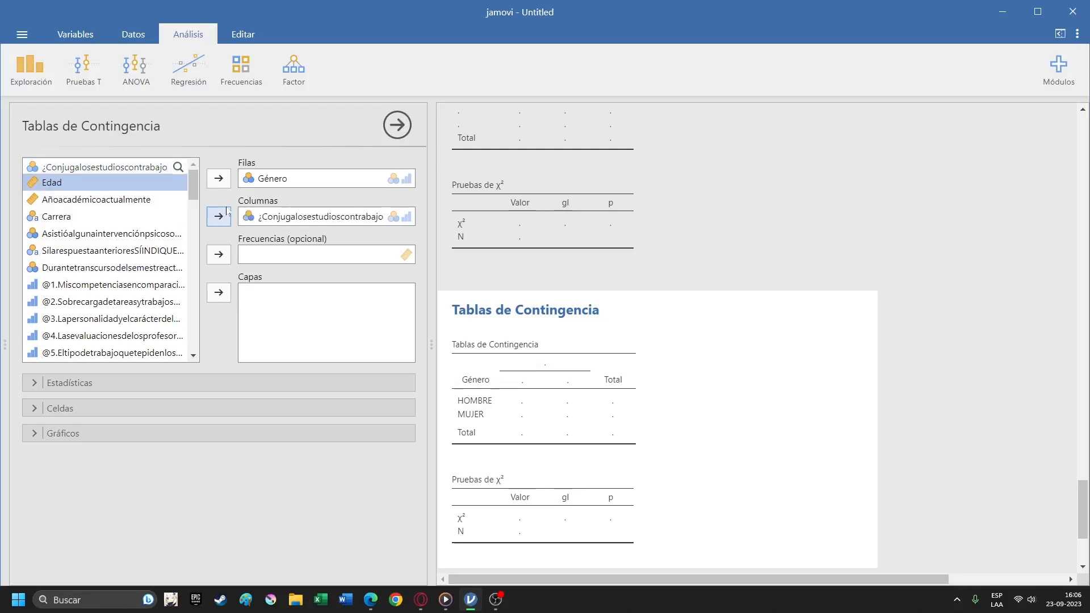
Examine the contingency table with its χ² test, and look through the list of remaining variables.
scroll(656, 322, "down", 2)
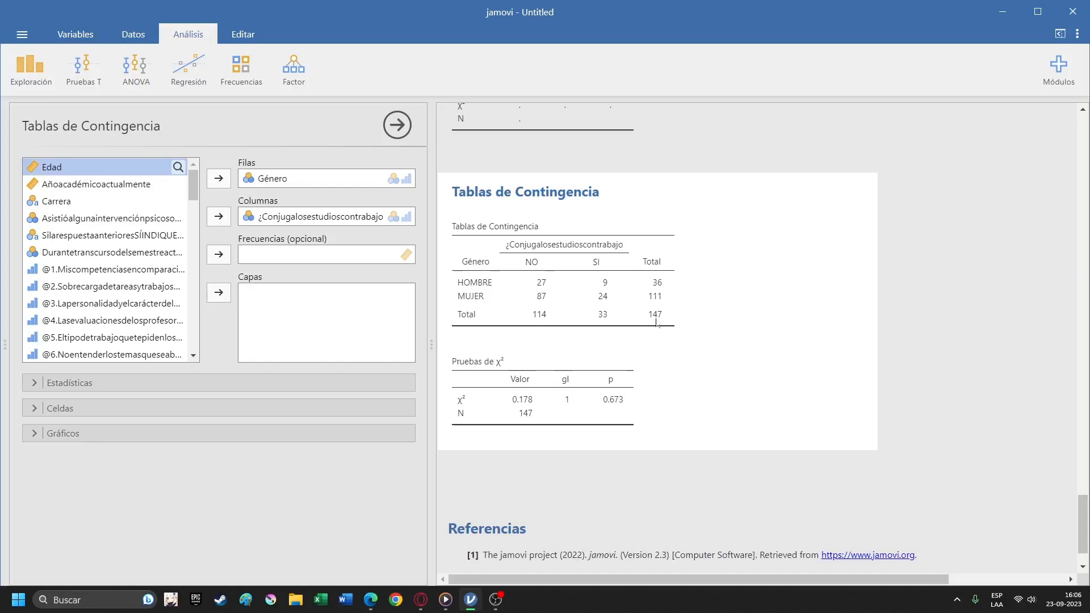
scroll(196, 272, "down", 5)
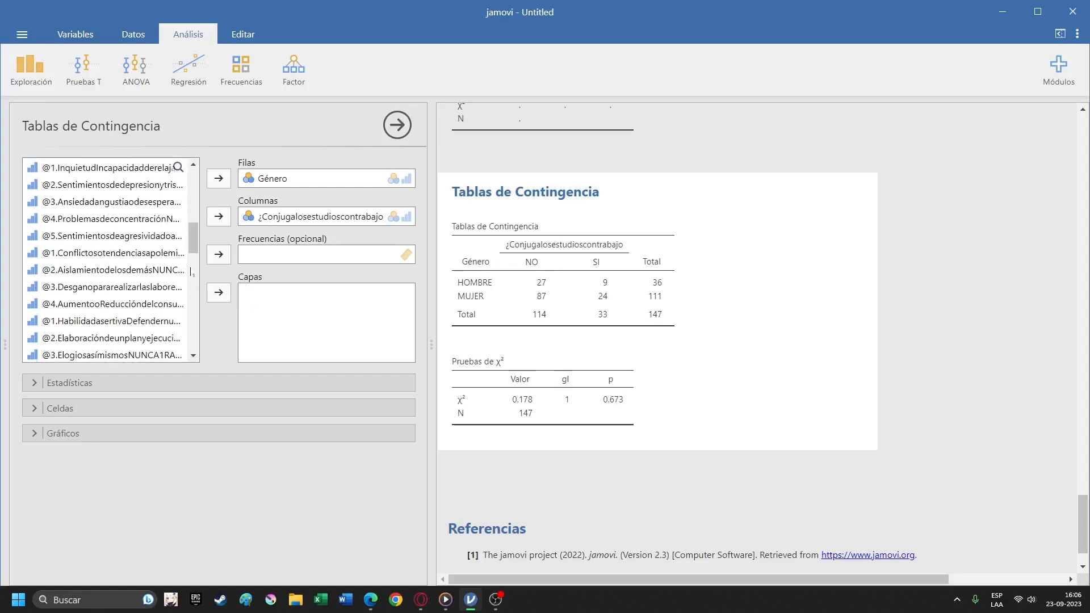
scroll(196, 272, "up", 5)
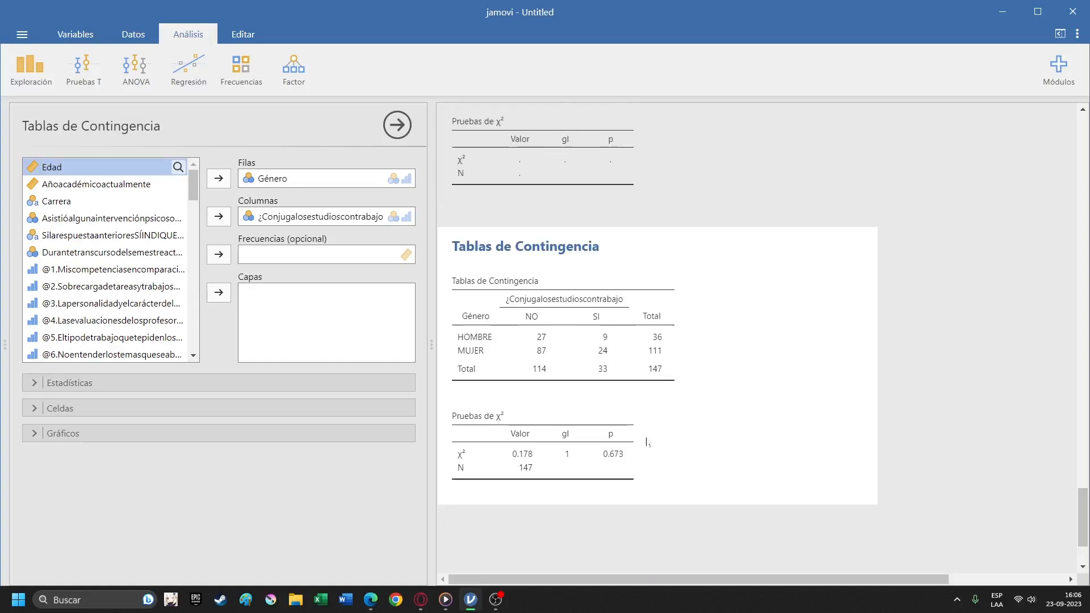
scroll(178, 325, "down", 15)
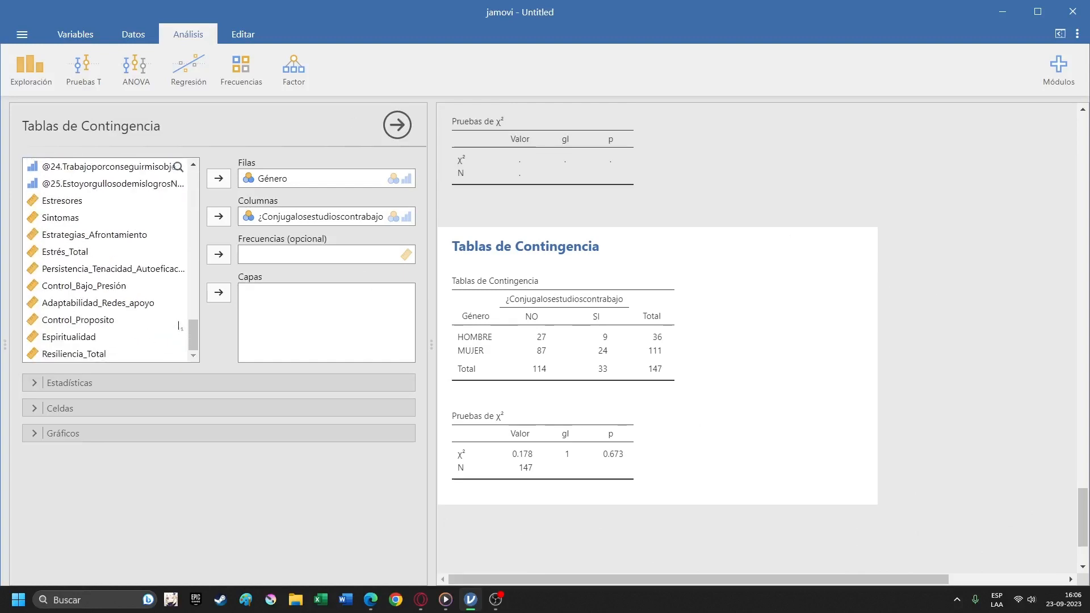
scroll(178, 325, "up", 15)
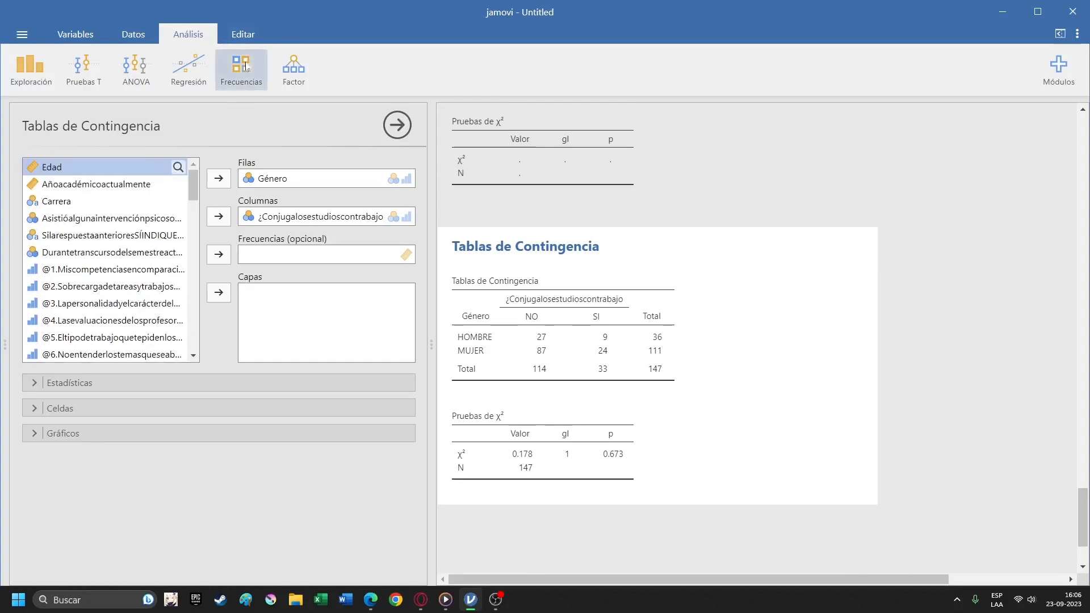
scroll(135, 246, "down", 8)
scroll(135, 247, "up", 8)
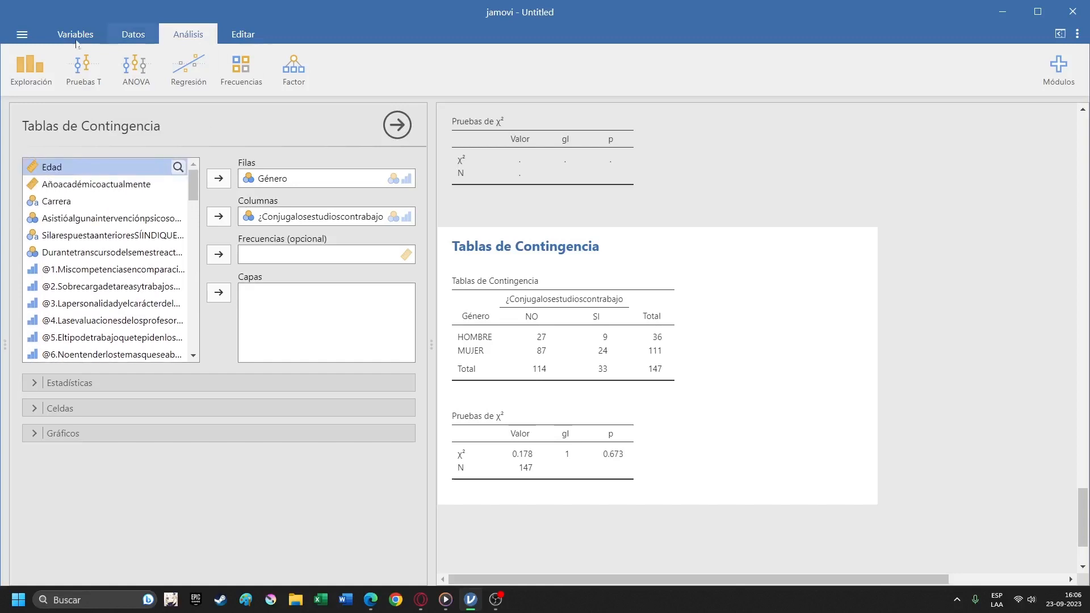
Create a Matriz de Correlaciones analysis and add Estresores as its first variable.
left_click(194, 67)
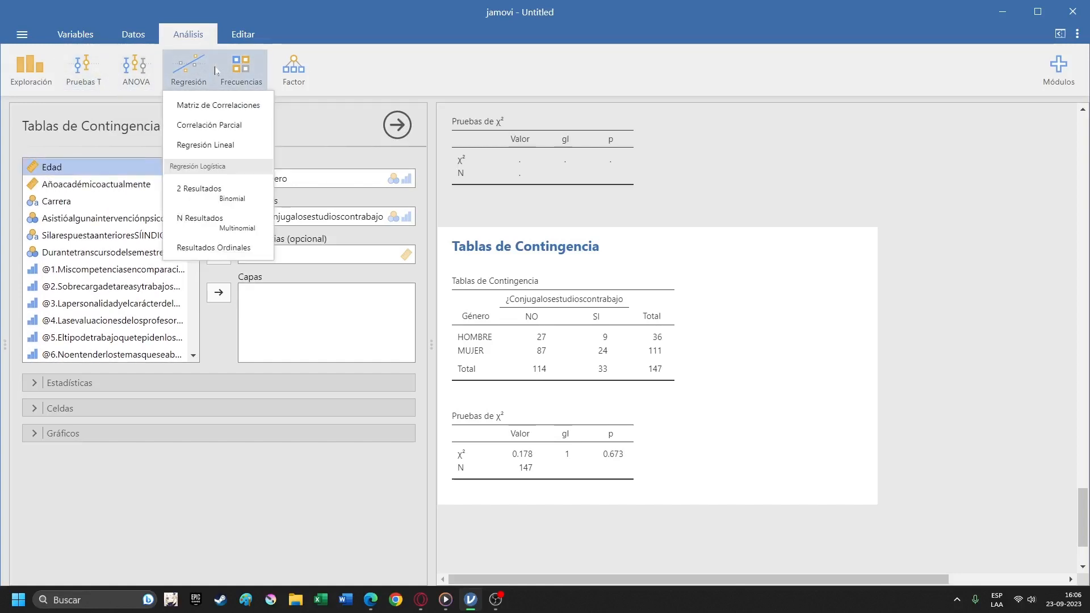
left_click(241, 106)
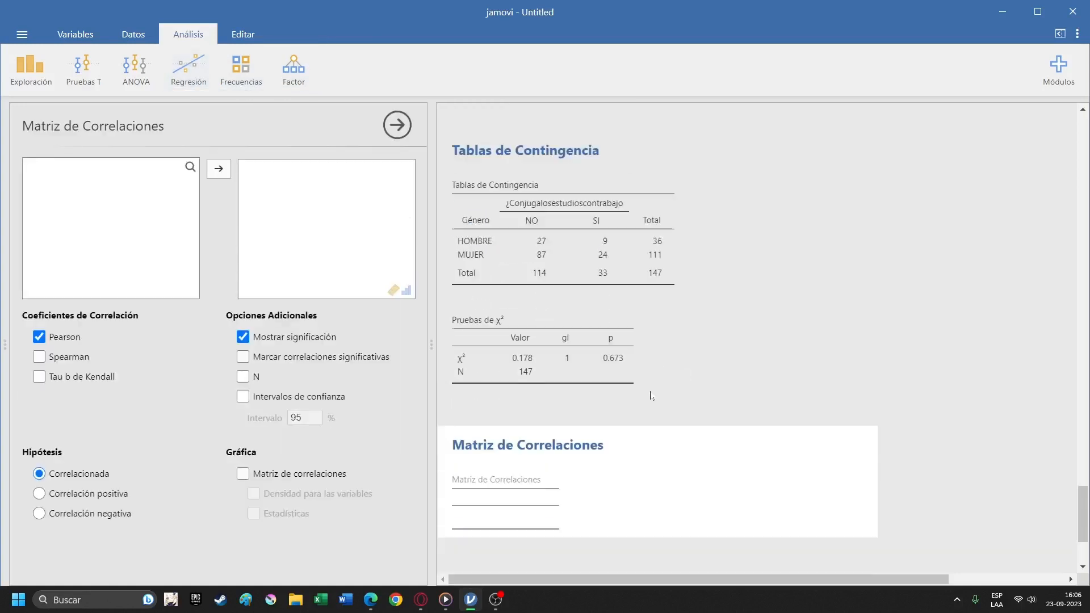
scroll(170, 205, "down", 7)
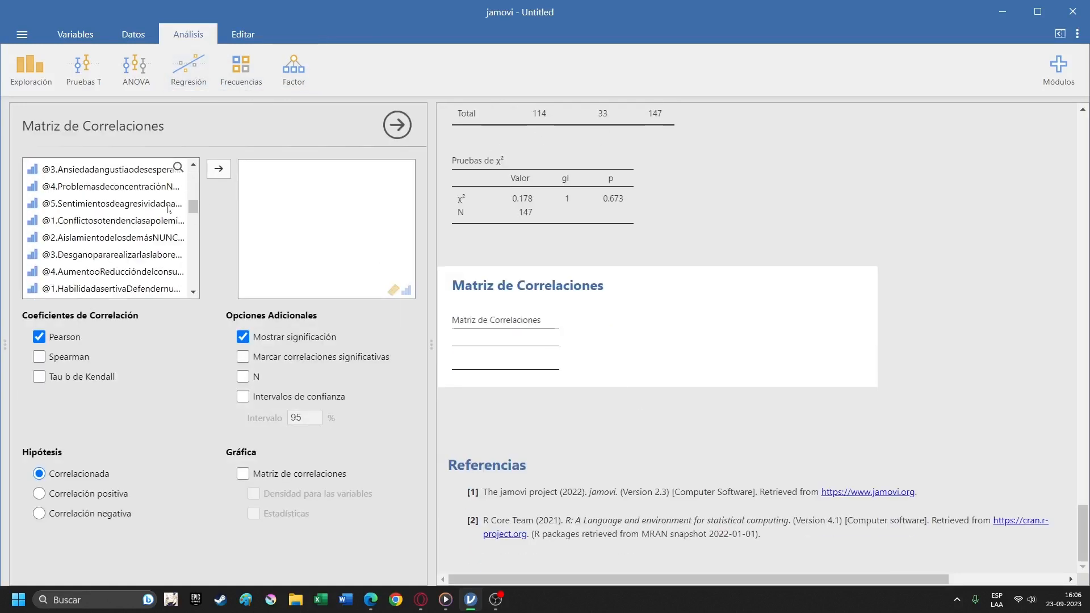
scroll(168, 210, "down", 3)
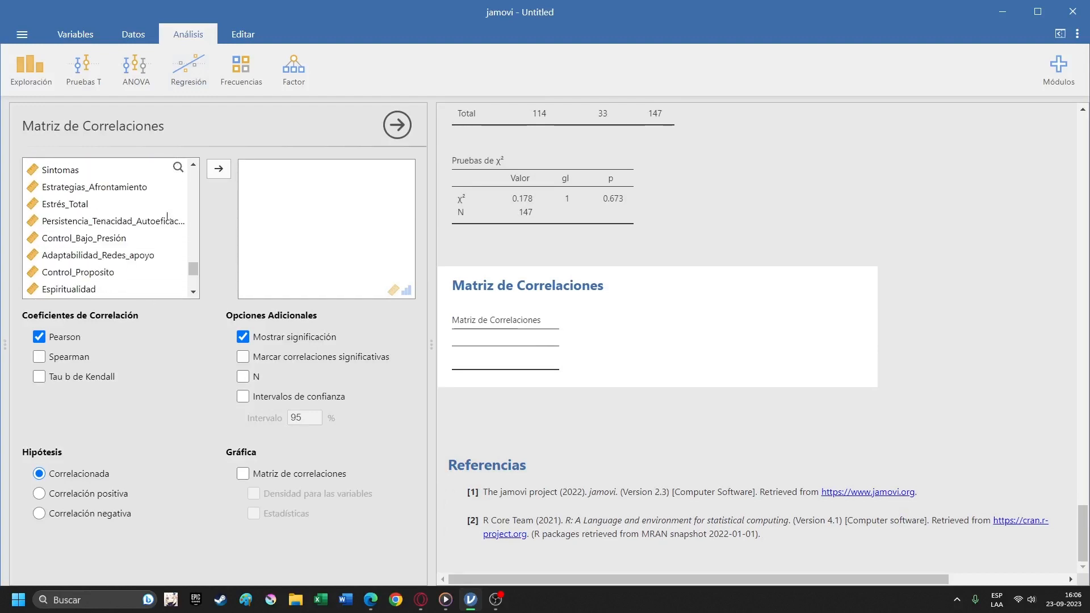
scroll(160, 225, "up", 3)
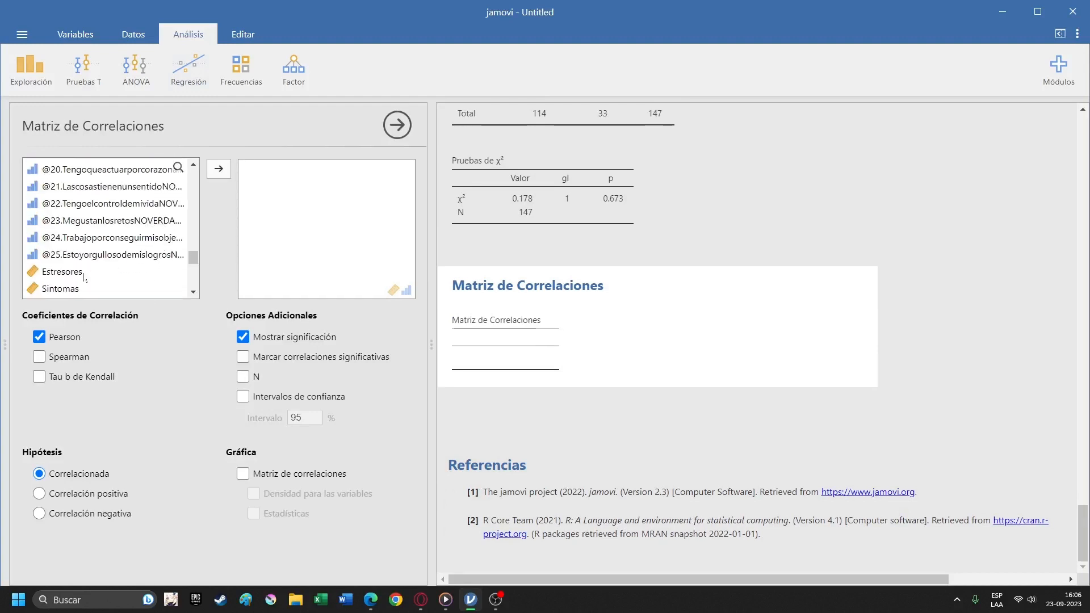
double_click(83, 274)
Add the other nine stress and resilience score variables, from Sintomas through Resiliencia_Total, to the correlation matrix.
scroll(142, 198, "down", 1)
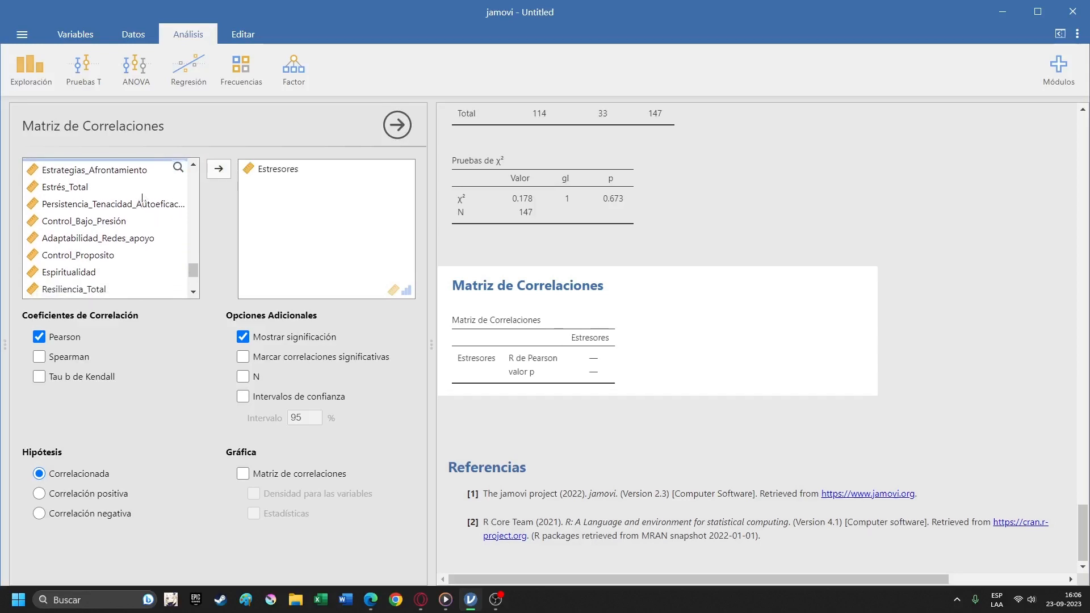
scroll(141, 199, "up", 2)
scroll(139, 230, "down", 2)
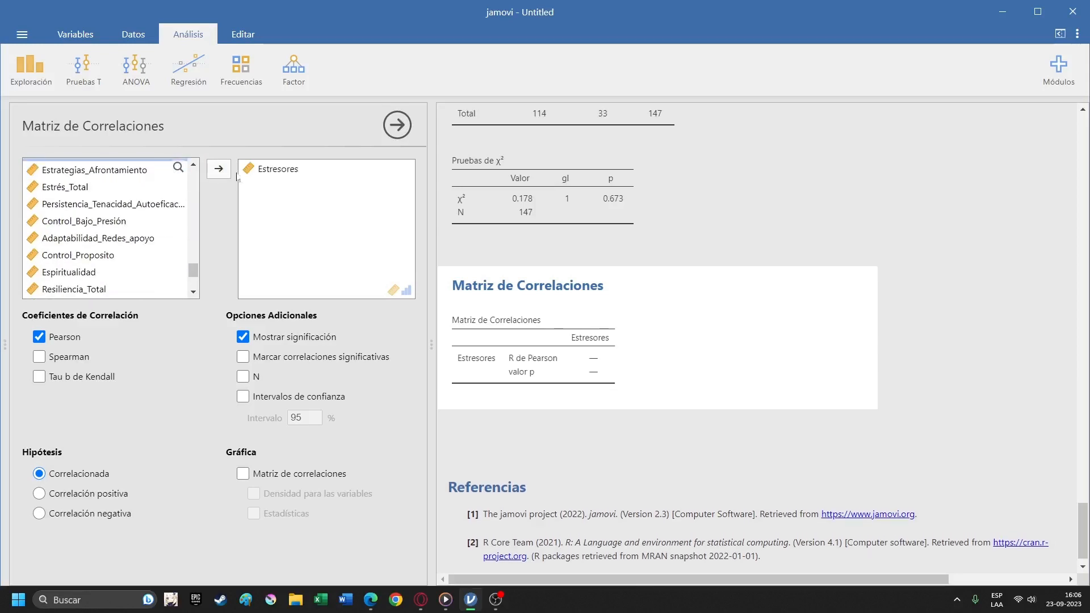
left_click_drag(194, 268, 194, 265)
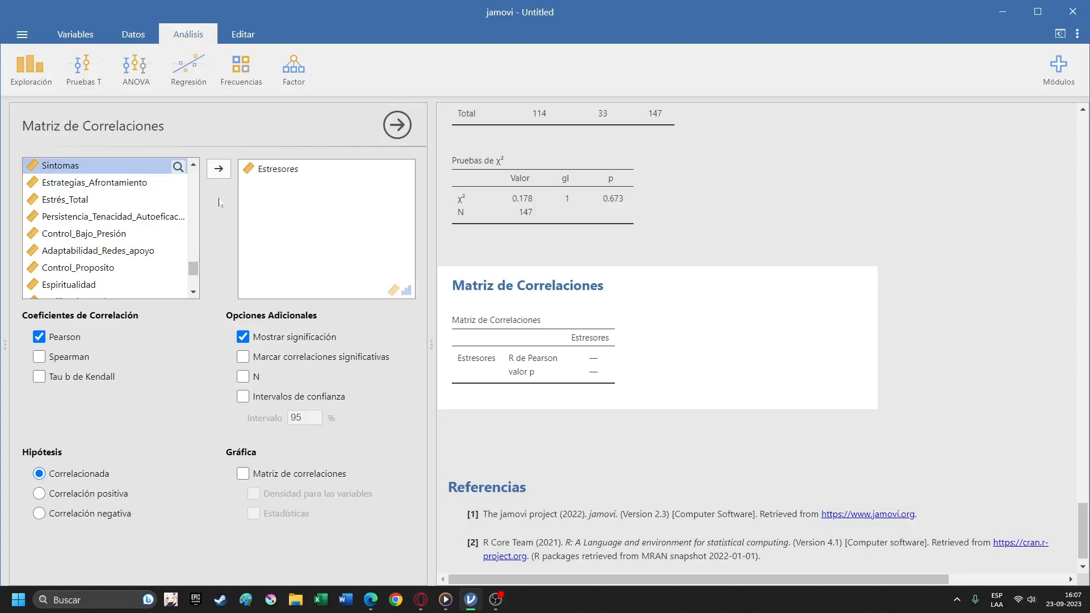
left_click(219, 175)
left_click(219, 170)
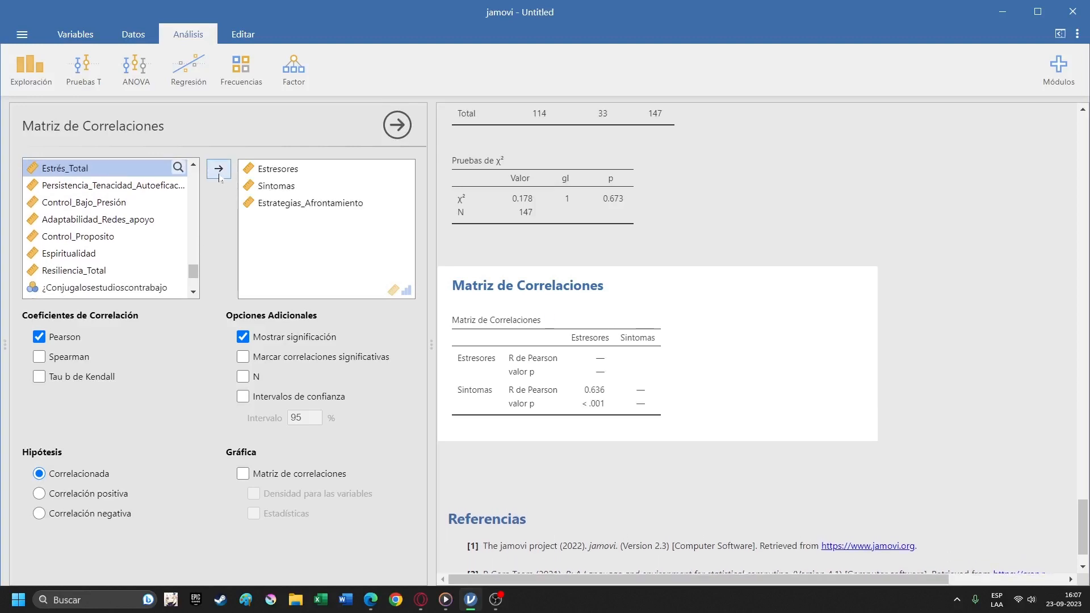
left_click(219, 170)
left_click(219, 171)
left_click(219, 170)
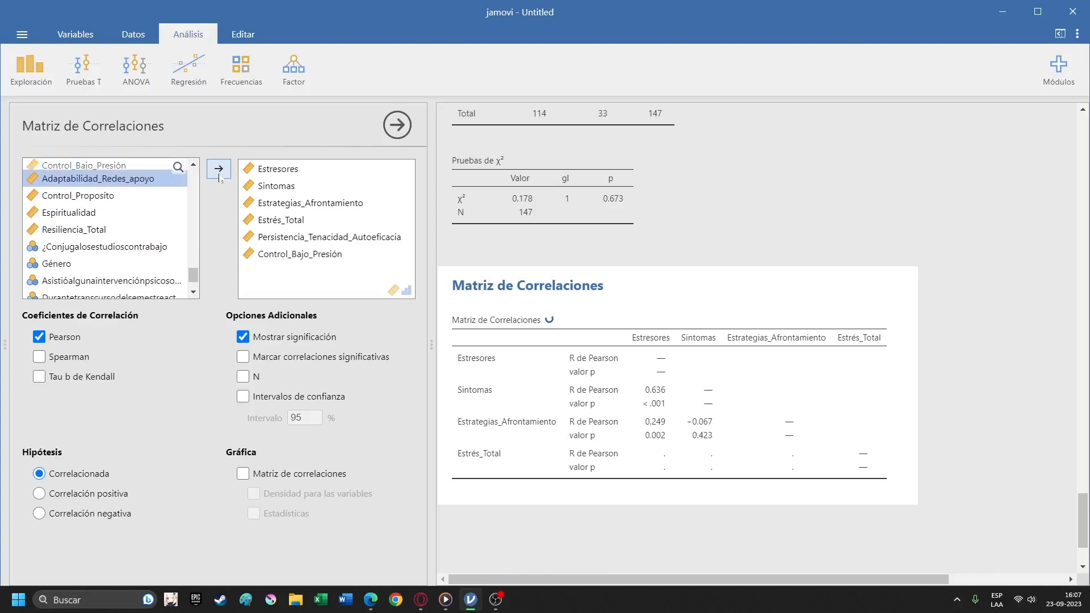
left_click(219, 170)
left_click(219, 170)
left_click(219, 170)
left_click(219, 170)
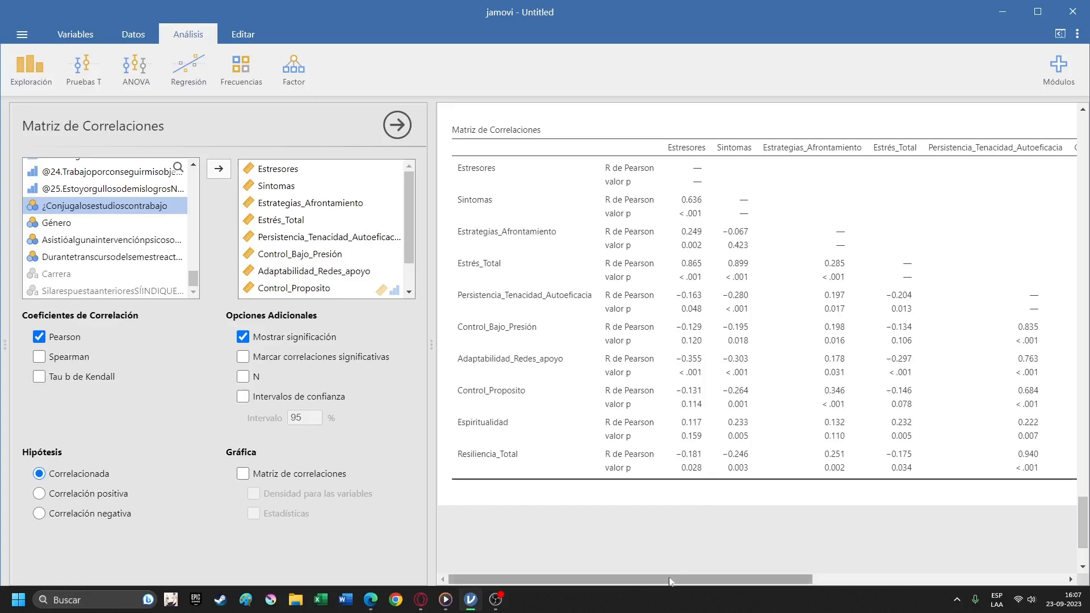
Examine the Pearson coefficients and p values in the correlation matrix, along with the contingency table results above it.
mouse_move(669, 582)
left_mouse_down()
mouse_move(724, 577)
mouse_move(669, 574)
left_mouse_up()
scroll(698, 413, "up", 4)
scroll(698, 416, "down", 2)
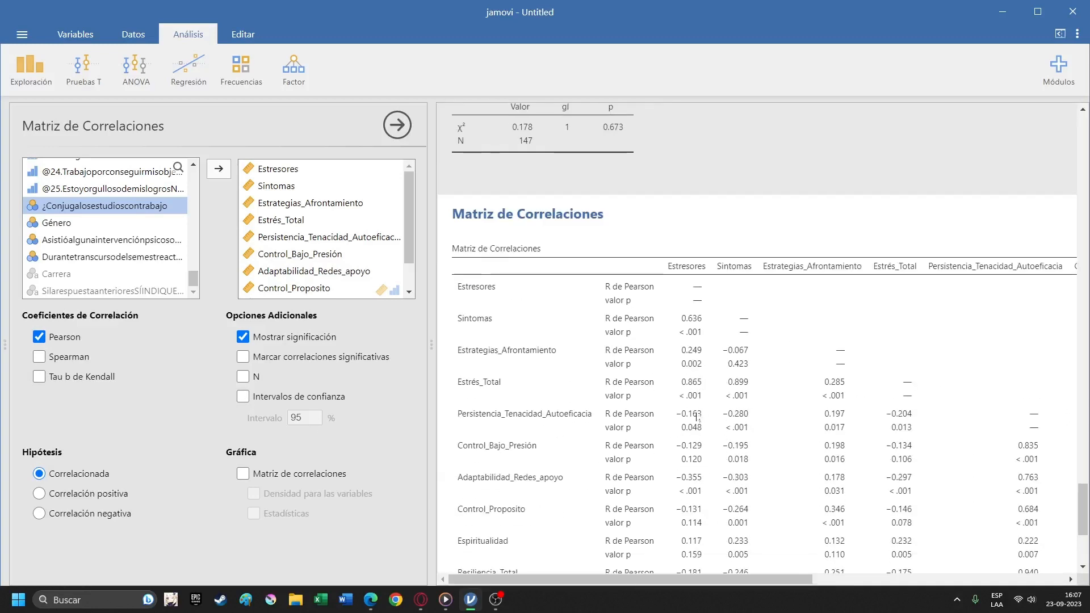
scroll(694, 417, "up", 3)
scroll(693, 419, "down", 5)
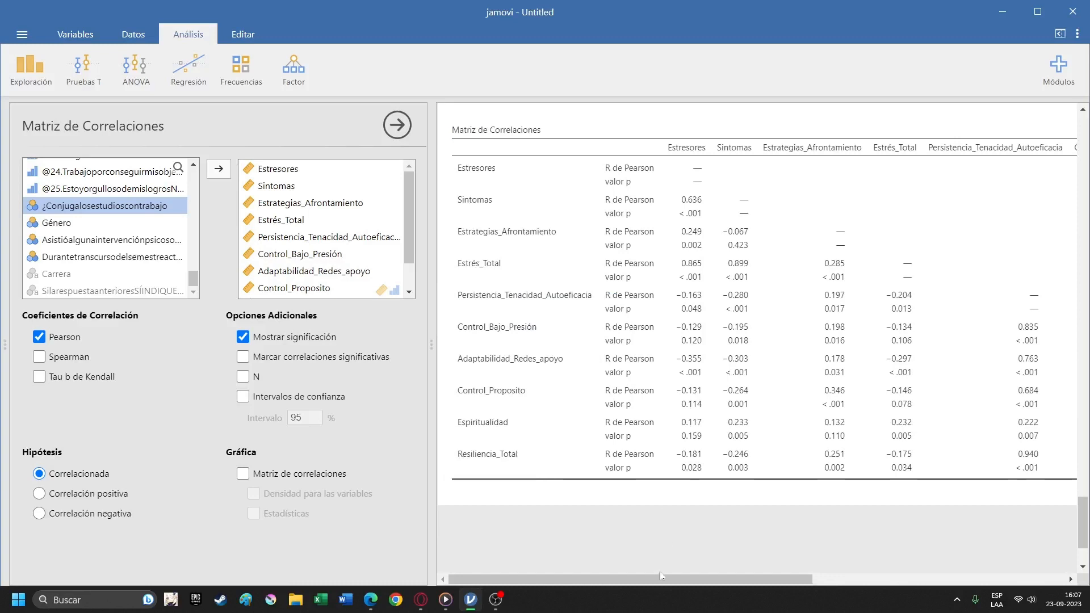
mouse_move(660, 575)
left_mouse_down()
mouse_move(908, 574)
mouse_move(642, 574)
left_mouse_up()
scroll(704, 376, "up", 4)
scroll(704, 376, "down", 4)
scroll(703, 376, "up", 2)
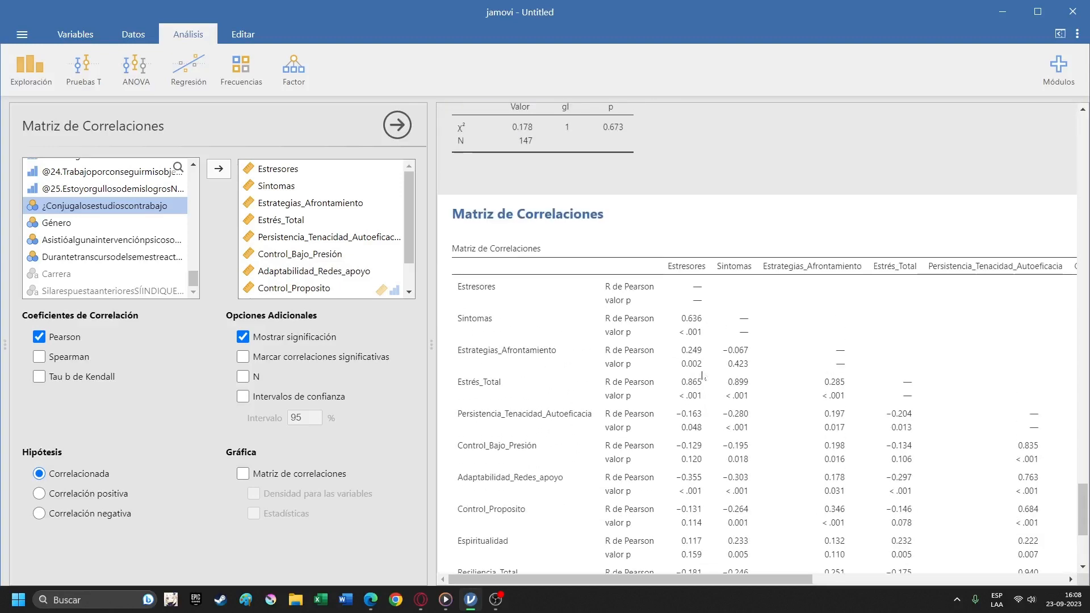
scroll(702, 376, "down", 2)
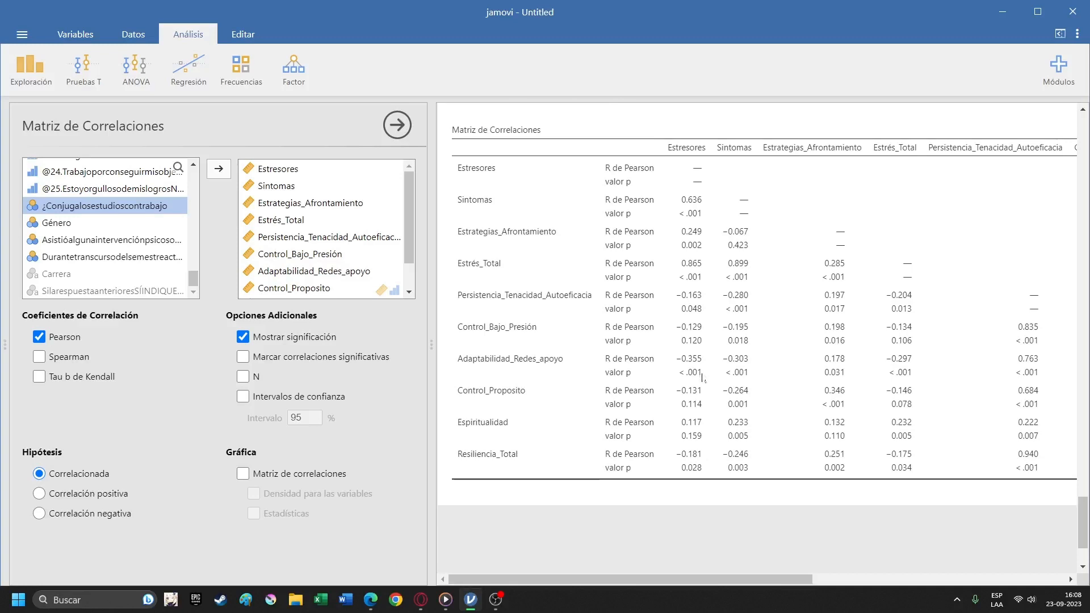
scroll(567, 379, "up", 8)
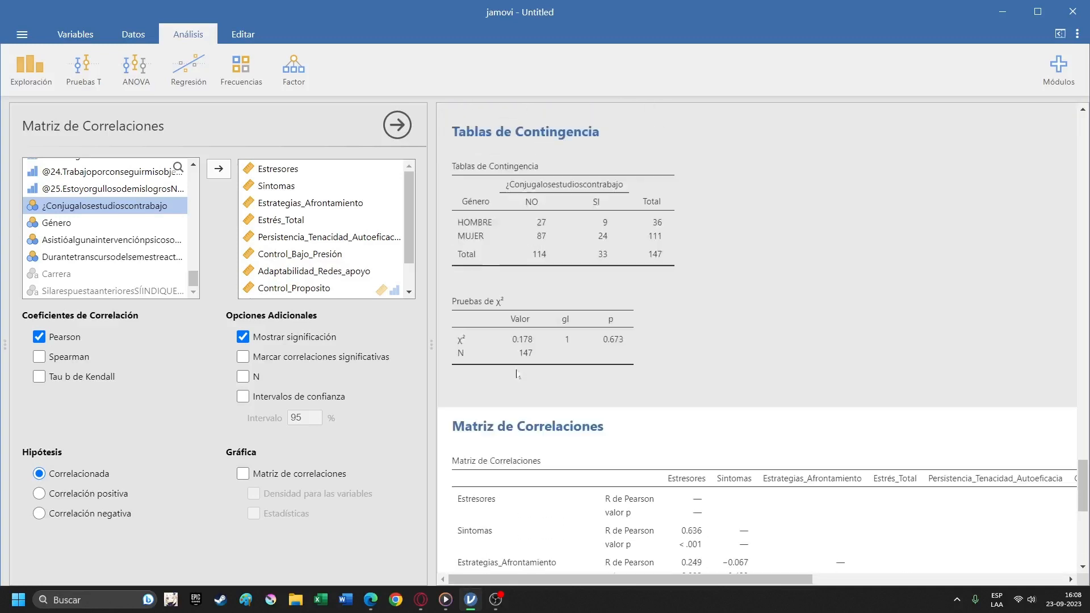
scroll(531, 389, "down", 5)
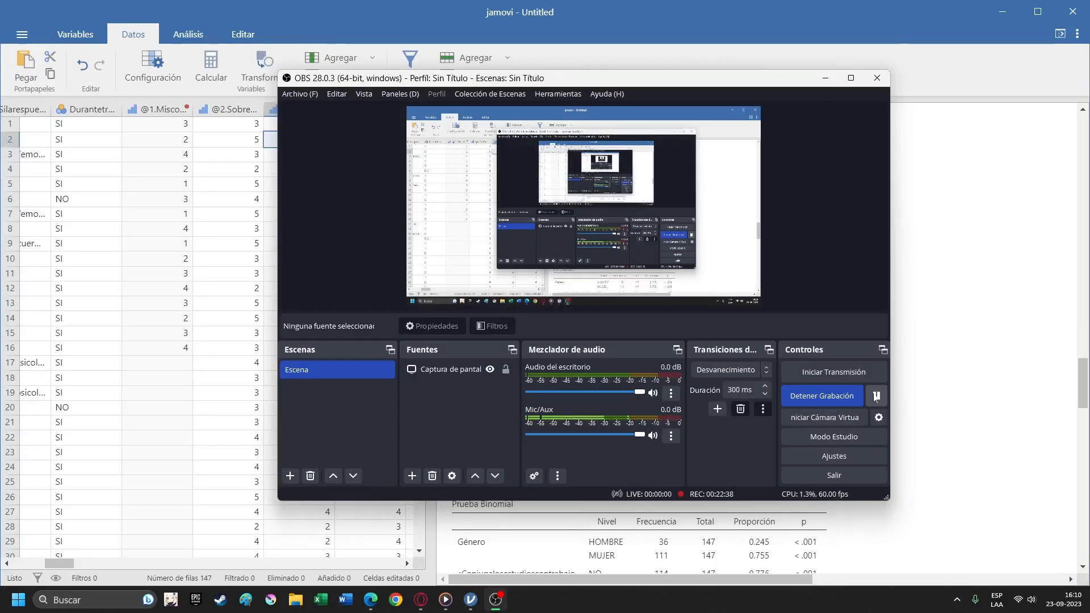
Look through the data sheet's rows, from the @1 to @4 item columns back to the demographic columns such as Género, Edad and Carrera.
left_click(822, 79)
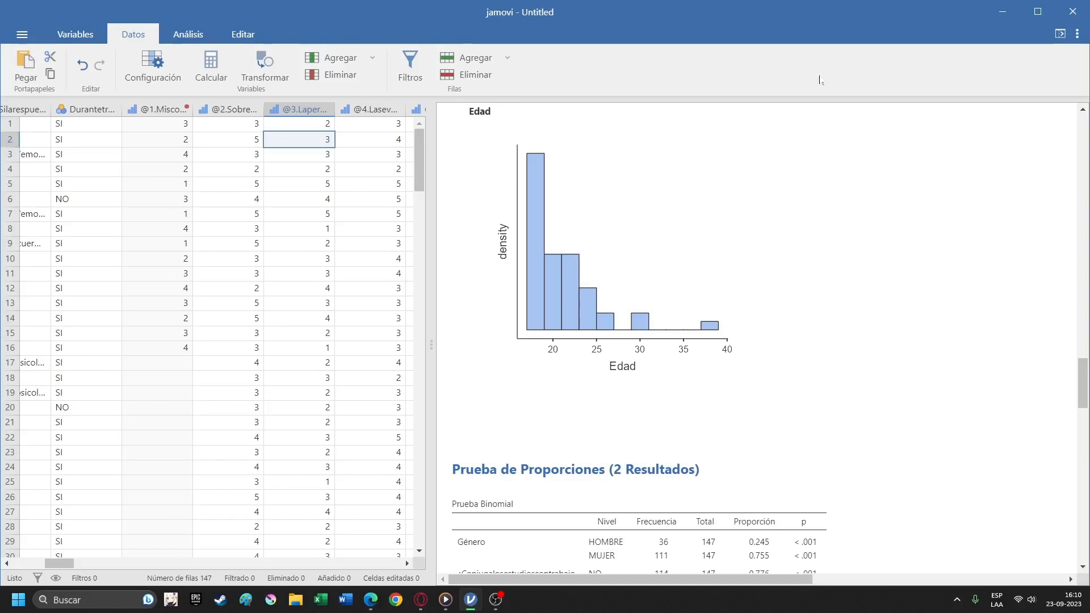
scroll(312, 241, "down", 15)
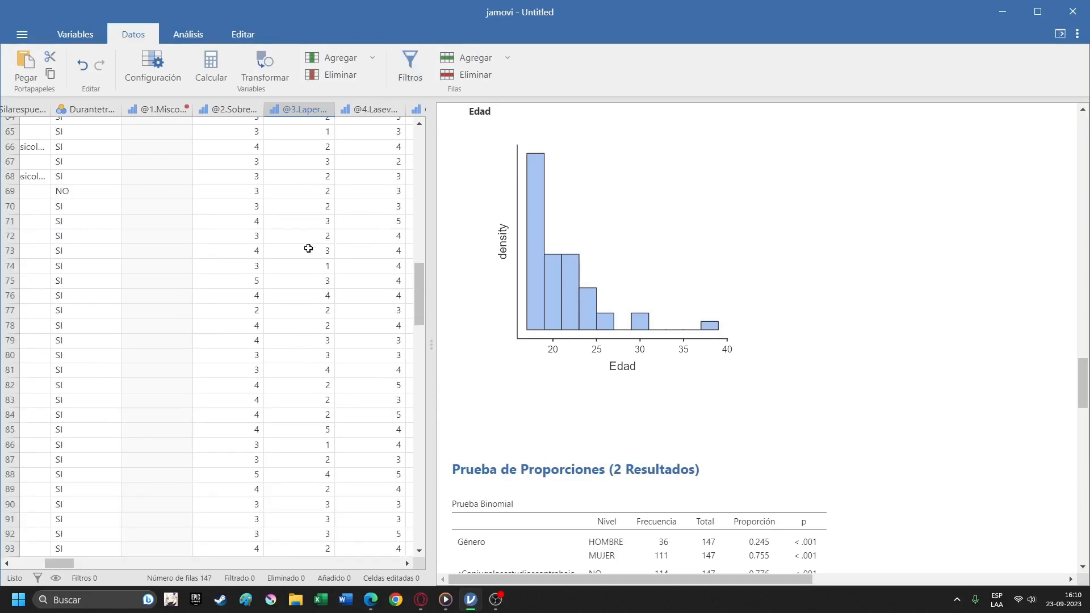
scroll(290, 265, "up", 15)
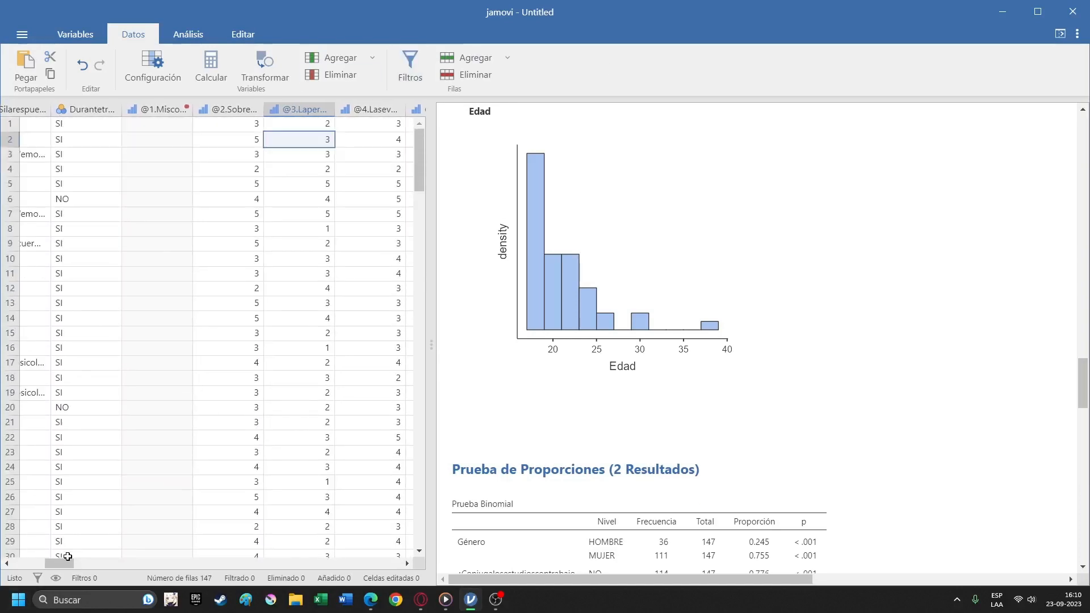
left_click_drag(68, 564, 33, 568)
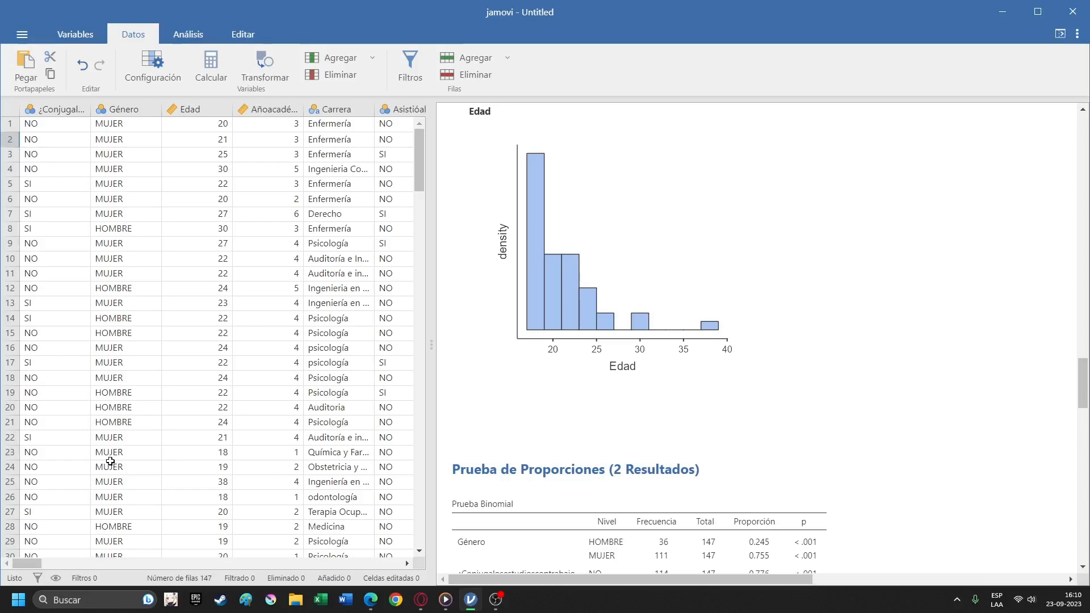
scroll(182, 467, "down", 20)
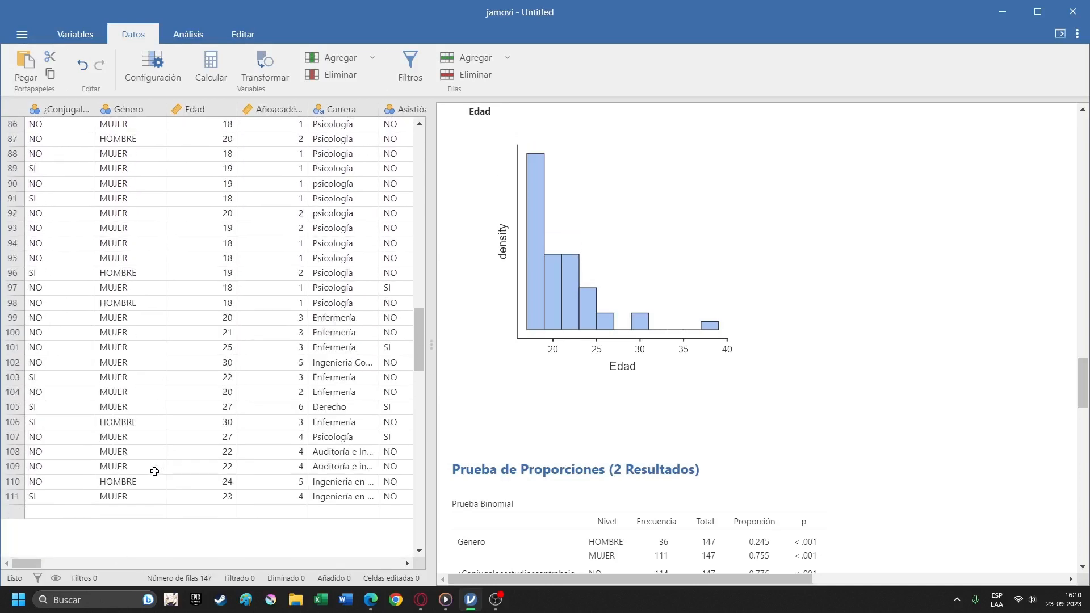
scroll(154, 471, "down", 20)
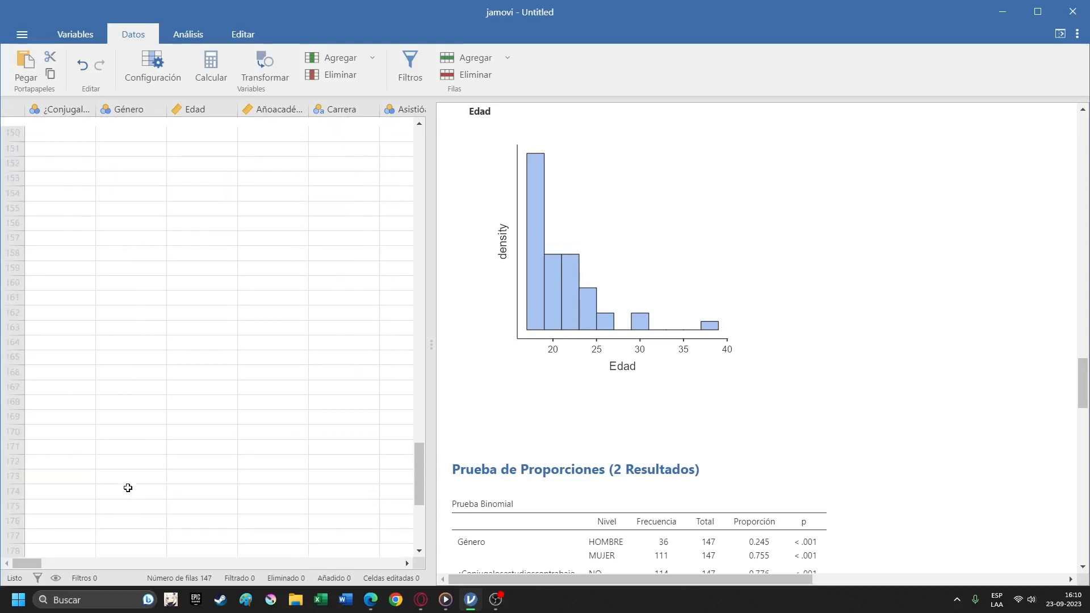
scroll(128, 488, "up", 20)
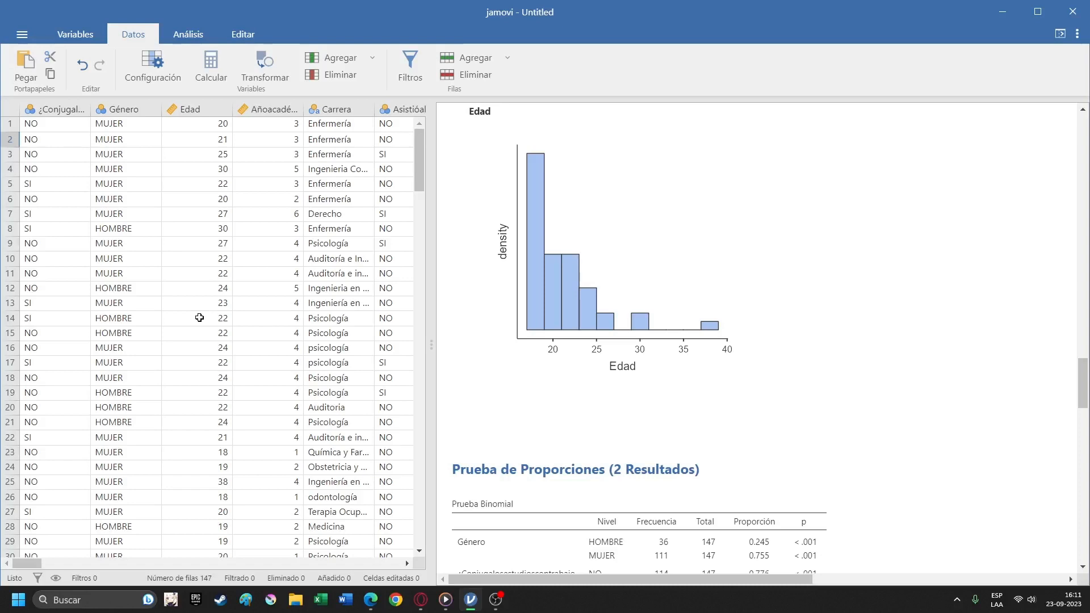
left_click(495, 599)
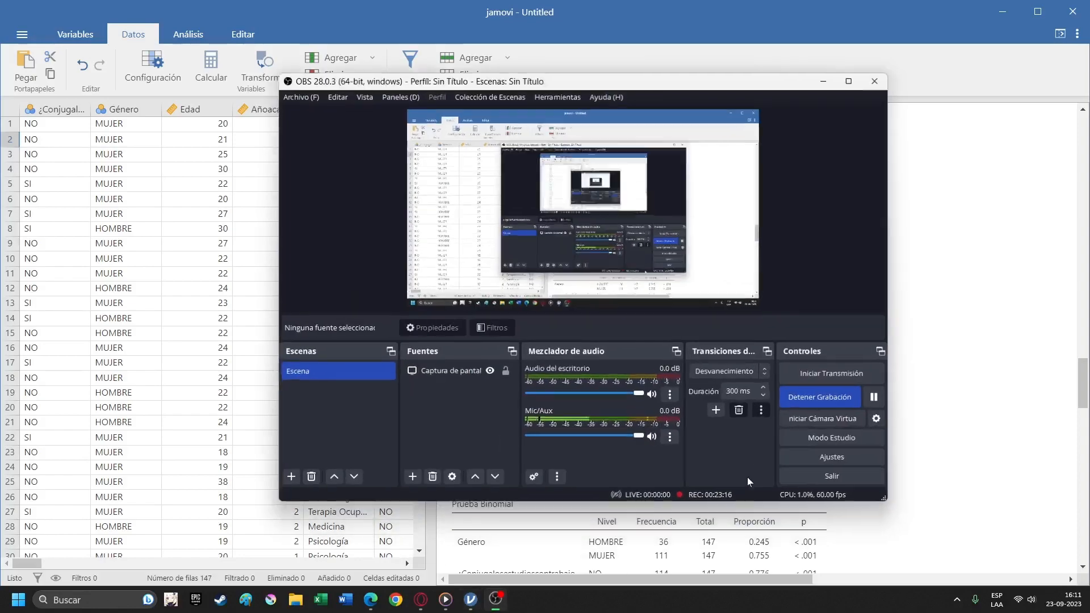